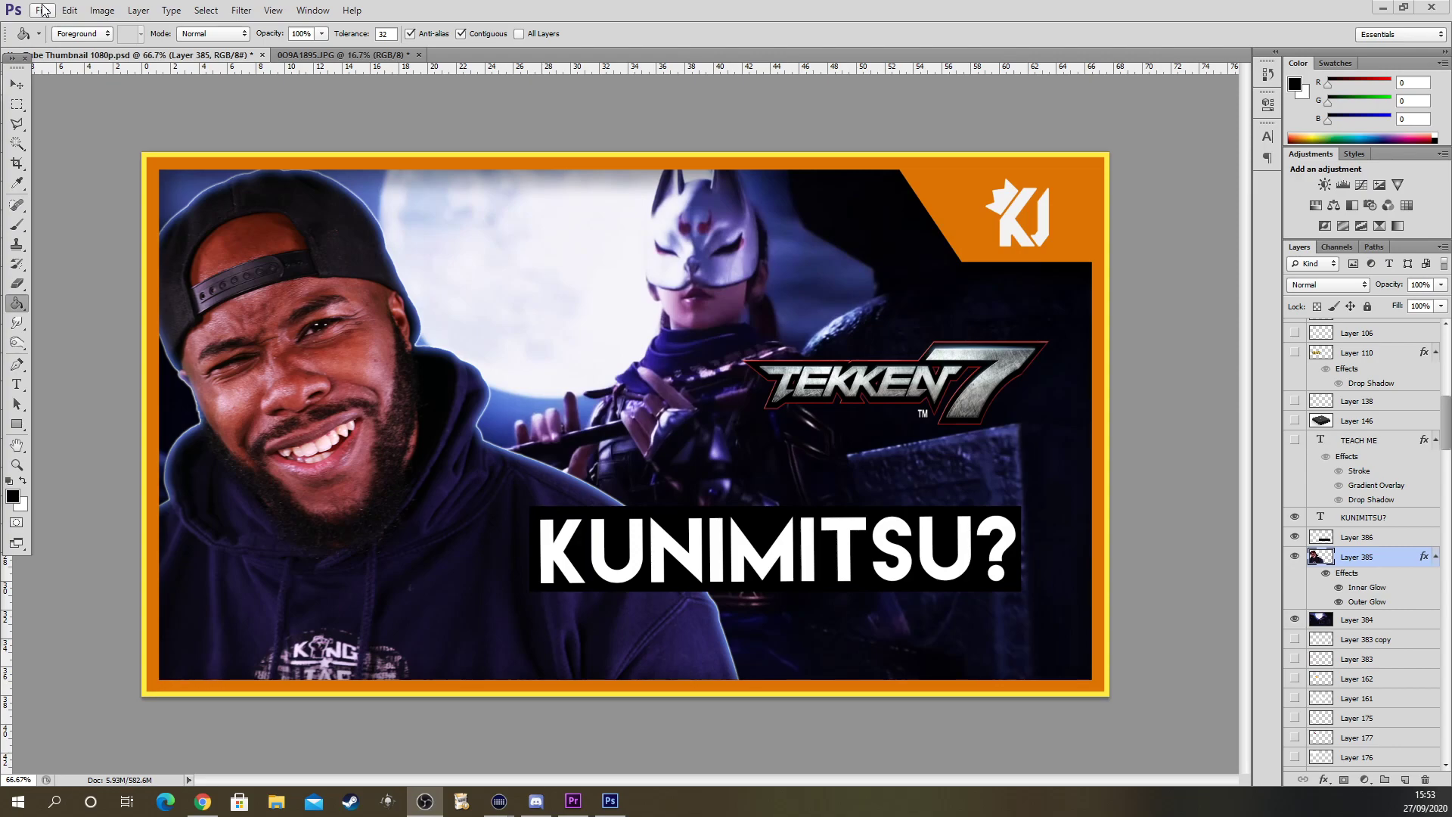
# Open the green-screen photo 0O9A1918 from New folder (4), the man in the navy hoodie covering his mouth
pyautogui.click(43, 10)
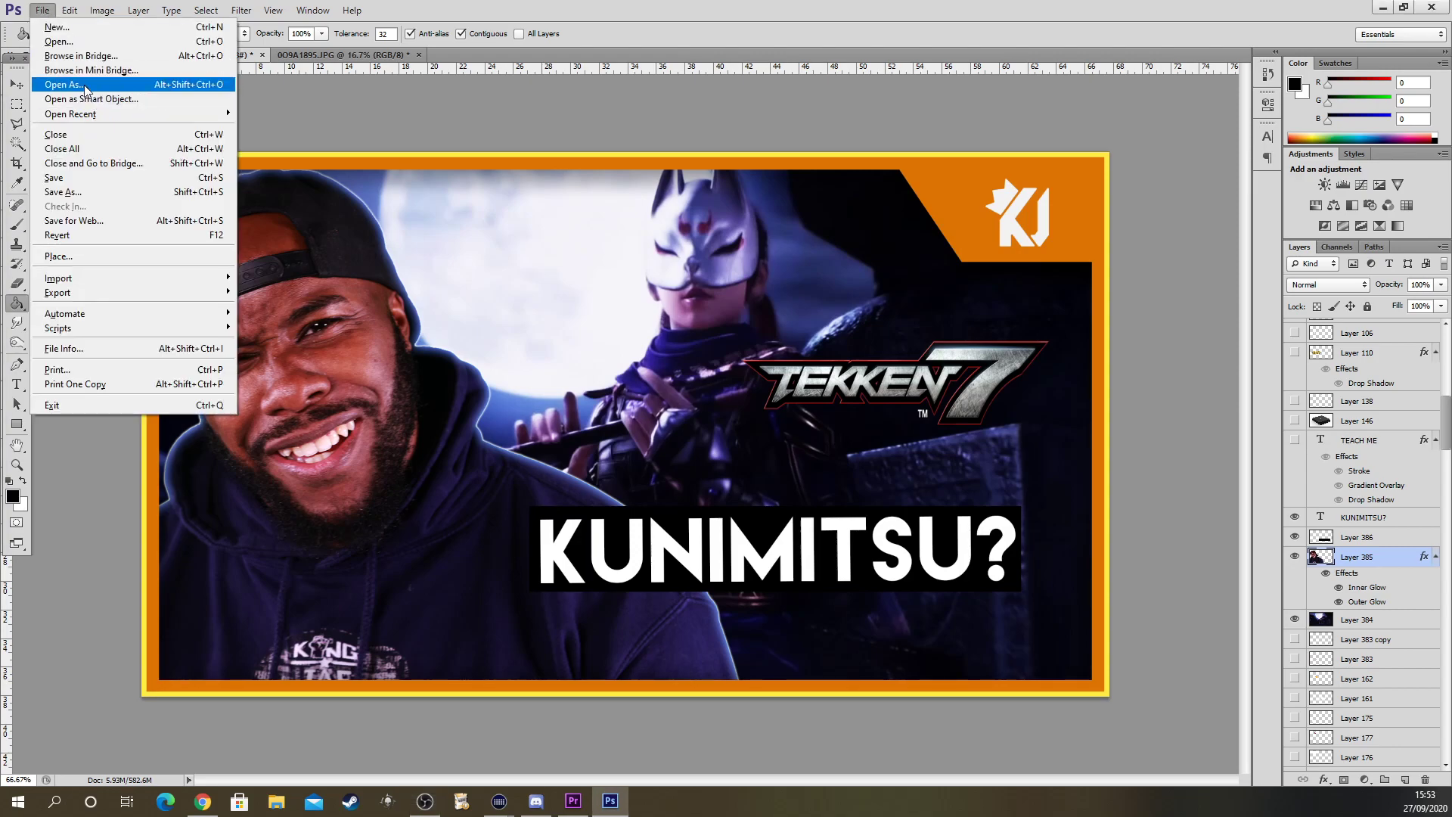
pyautogui.click(59, 41)
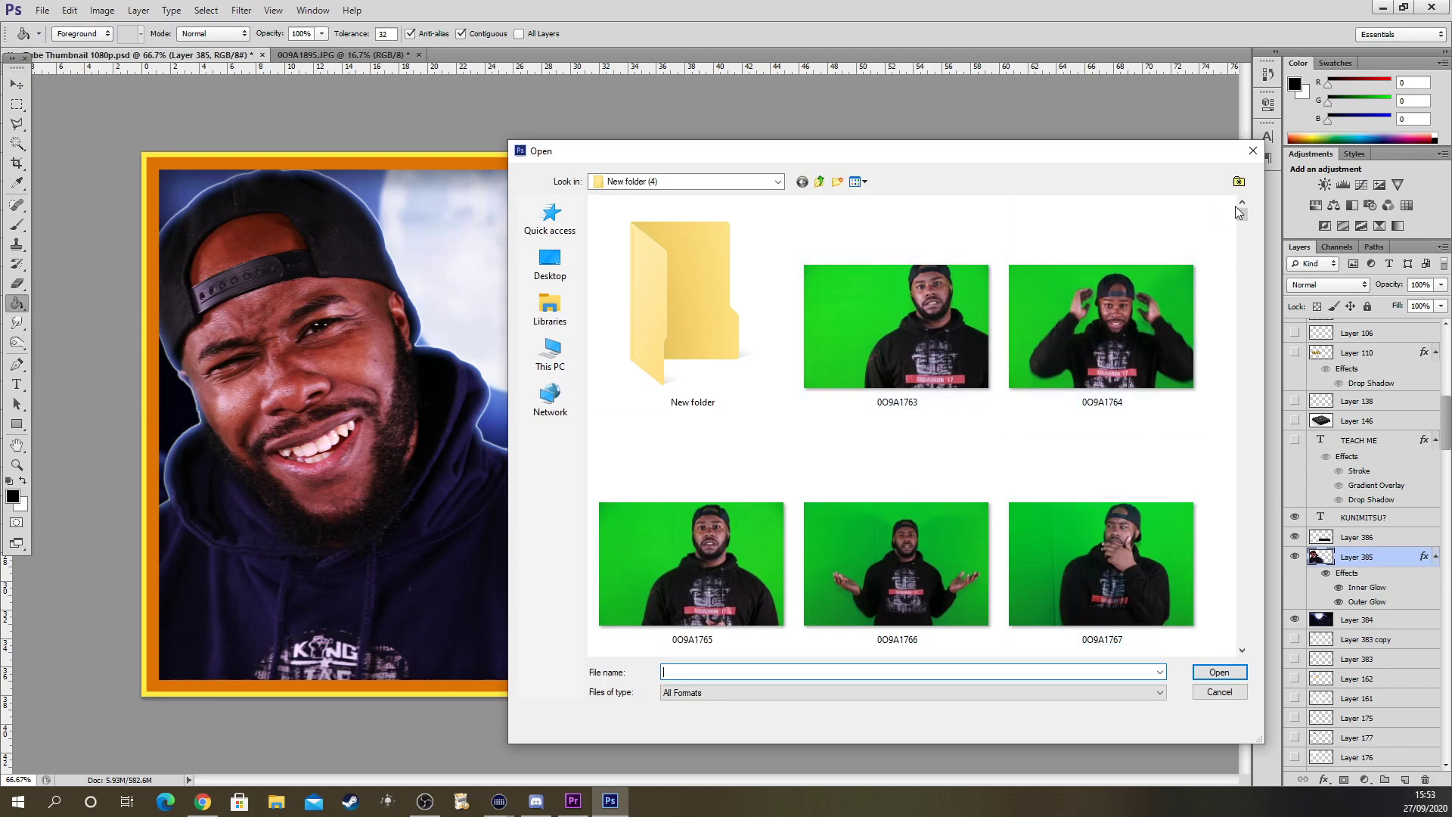
pyautogui.moveTo(1242, 215); pyautogui.dragTo(1285, 401)
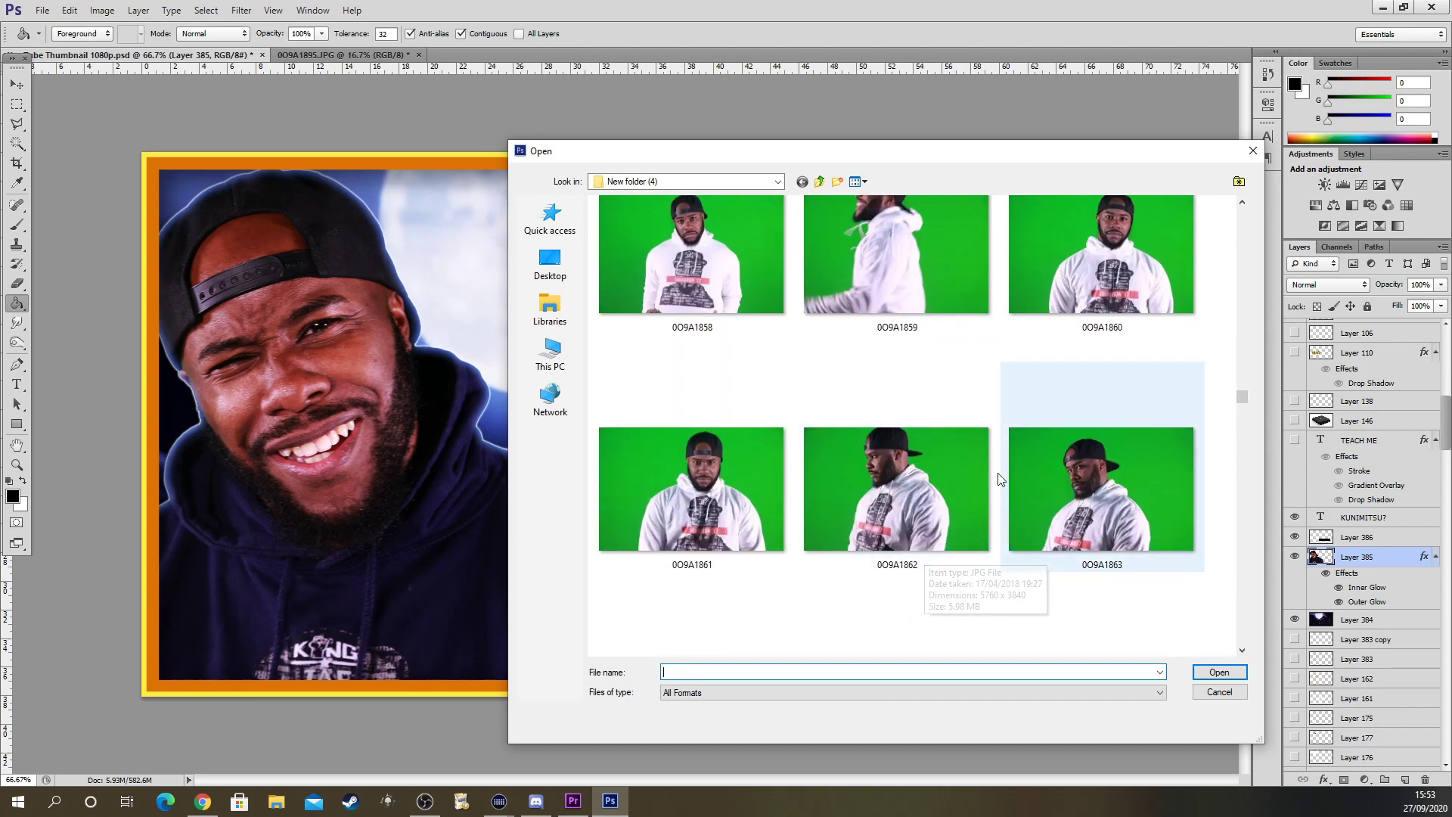
pyautogui.scroll(-5, 1011, 415)
pyautogui.scroll(-5, 1011, 416)
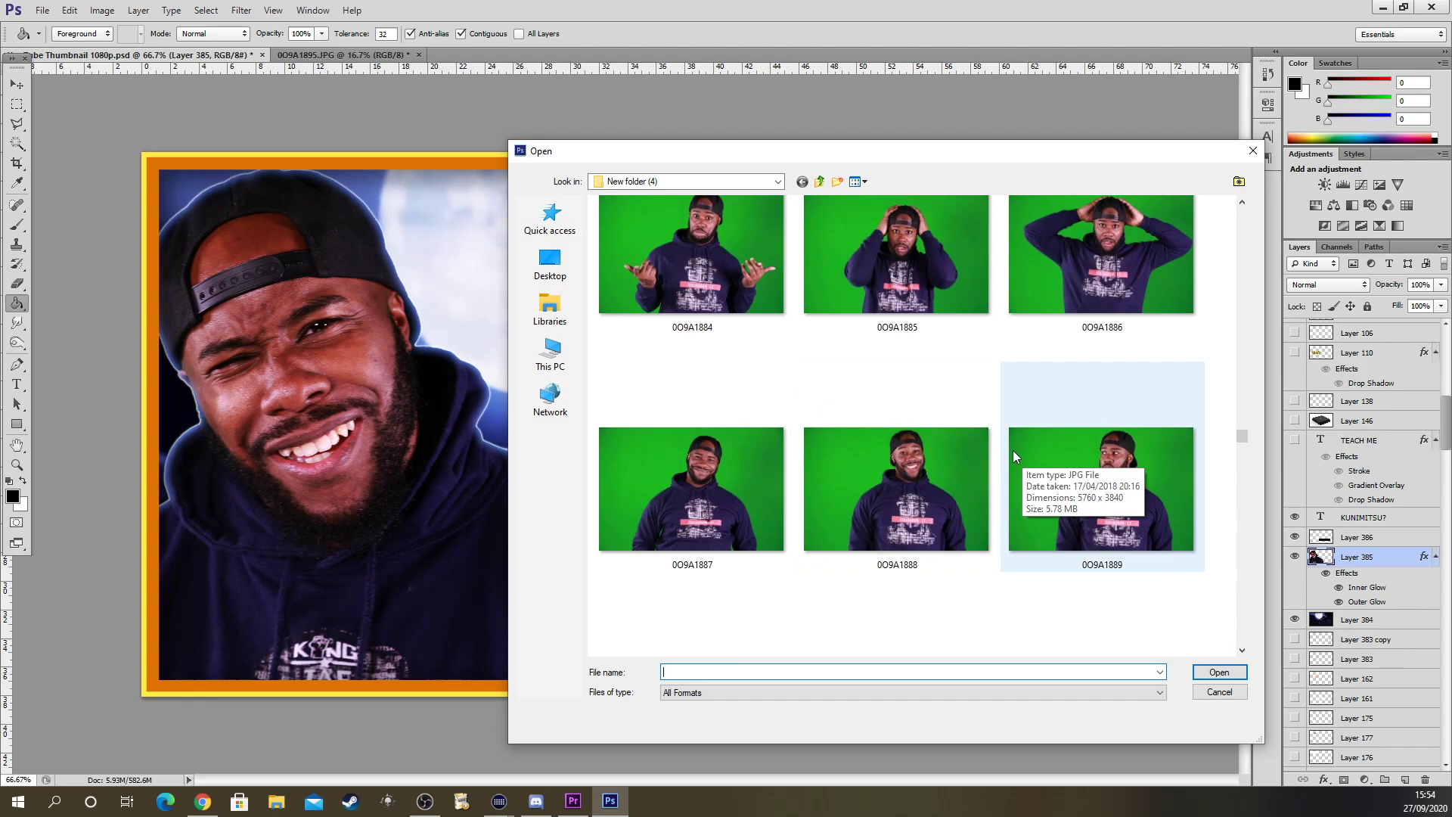
pyautogui.scroll(-3, 1090, 444)
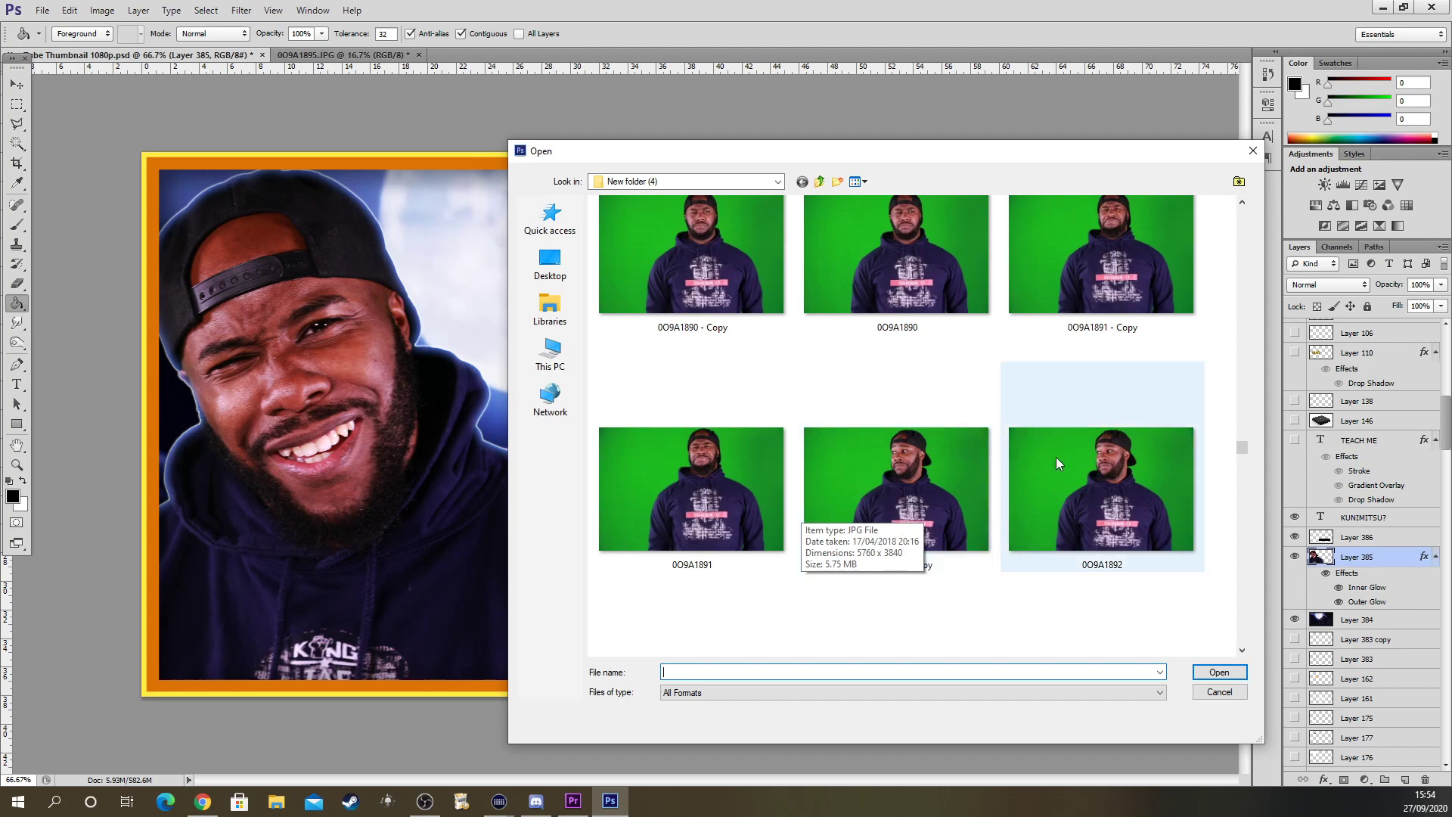
pyautogui.scroll(-3, 1051, 487)
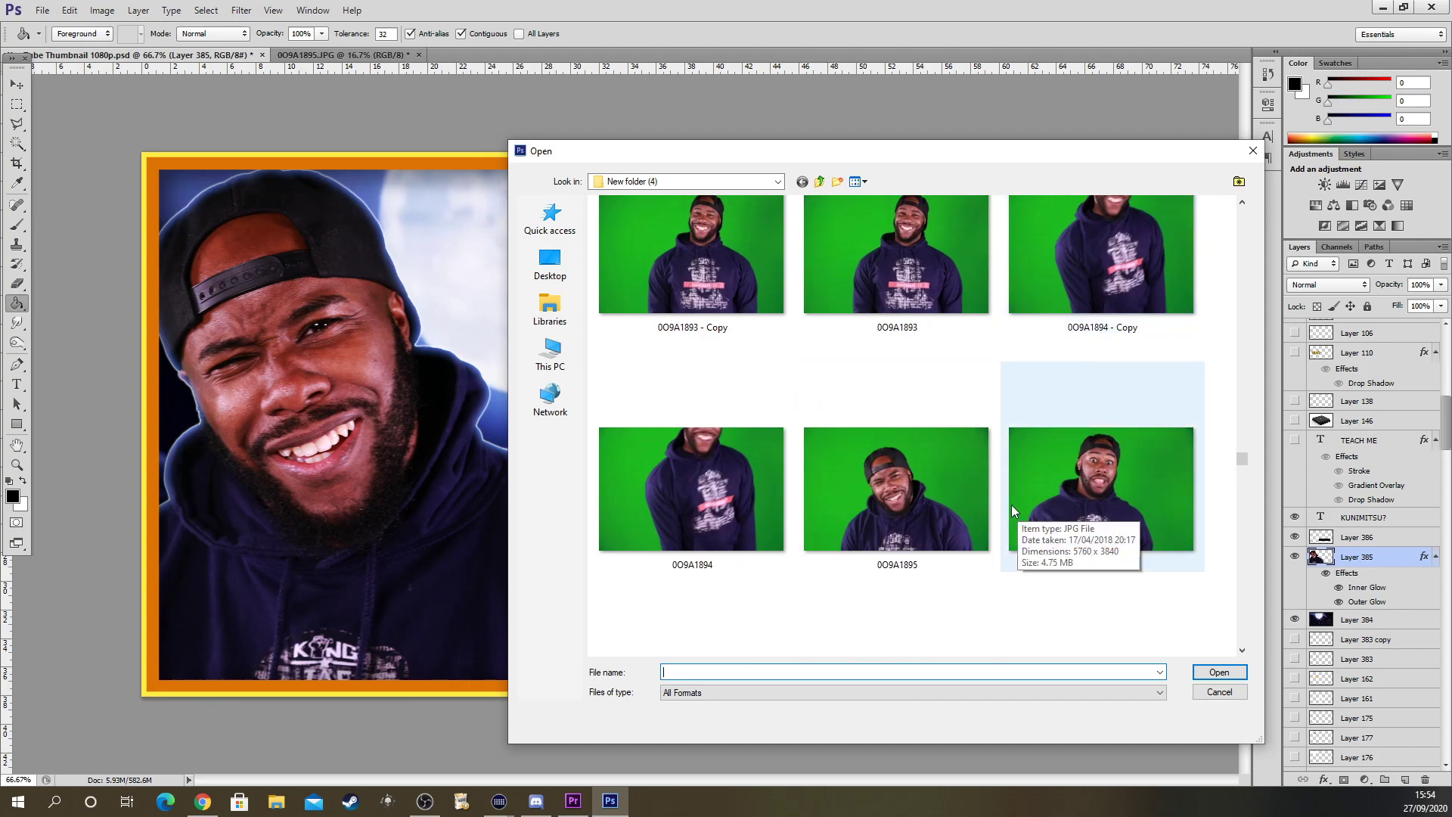
pyautogui.scroll(-5, 978, 523)
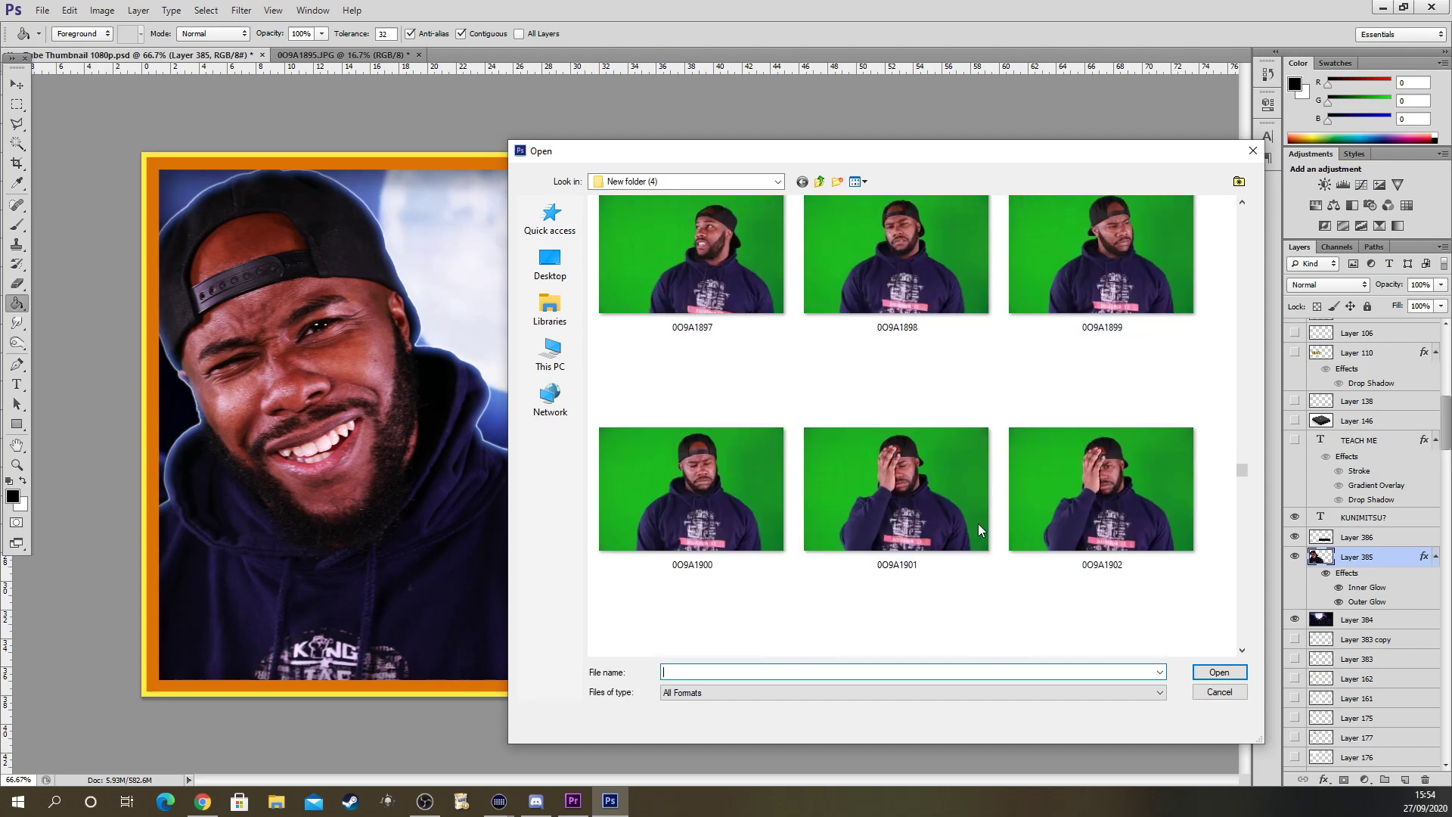
pyautogui.scroll(-10, 978, 524)
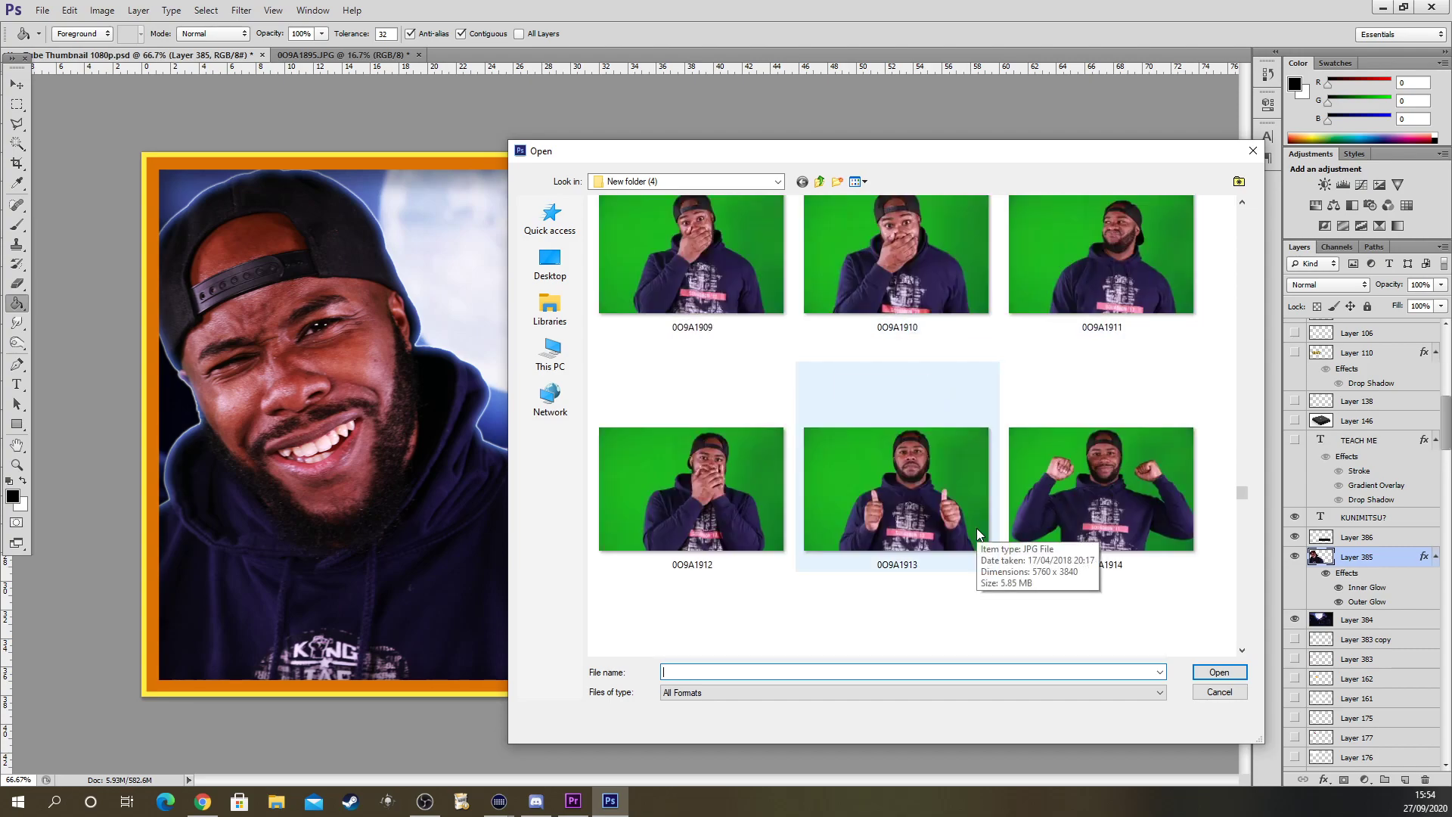
pyautogui.scroll(-5, 977, 528)
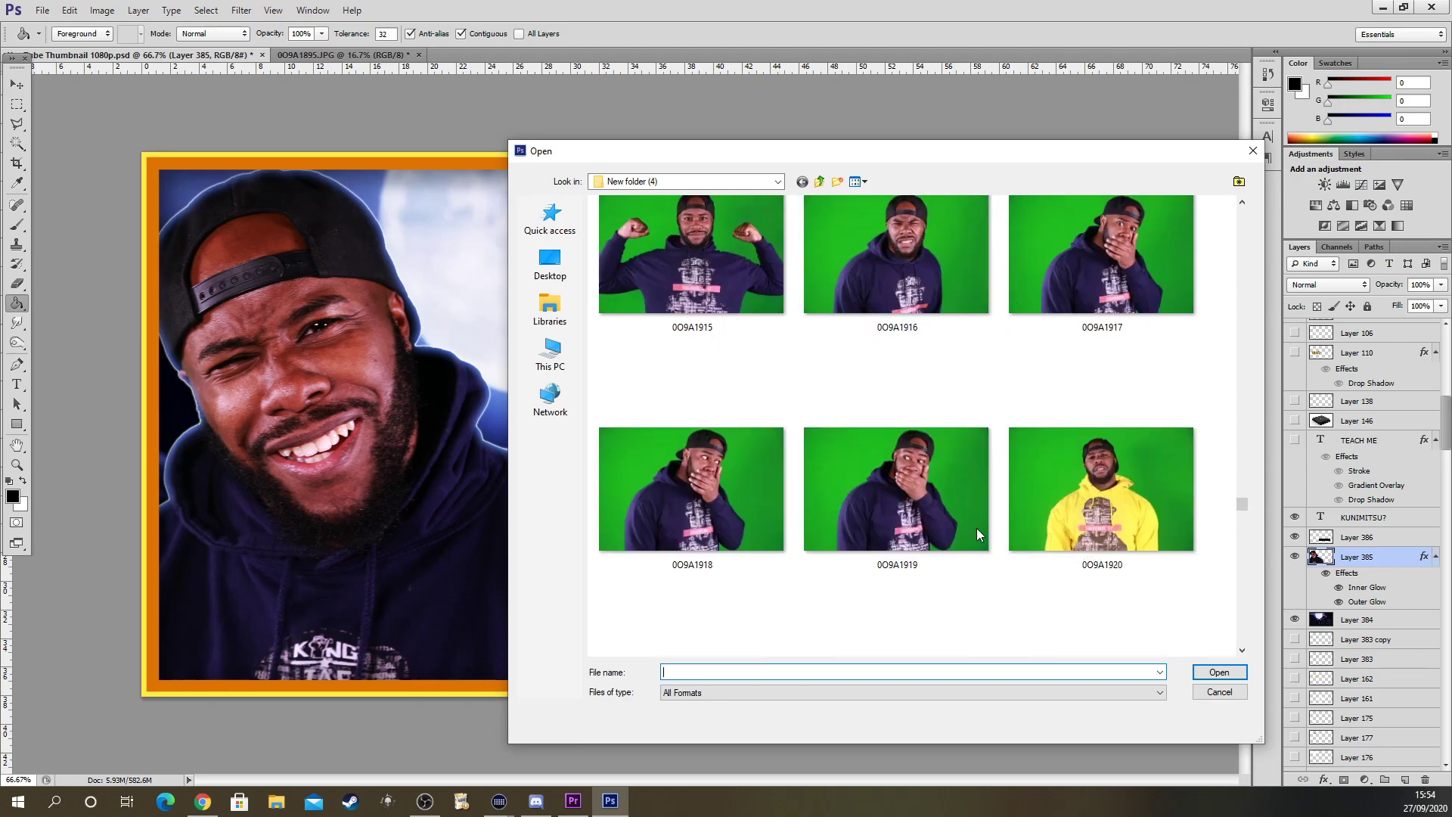
pyautogui.click(725, 506)
pyautogui.doubleClick(724, 507)
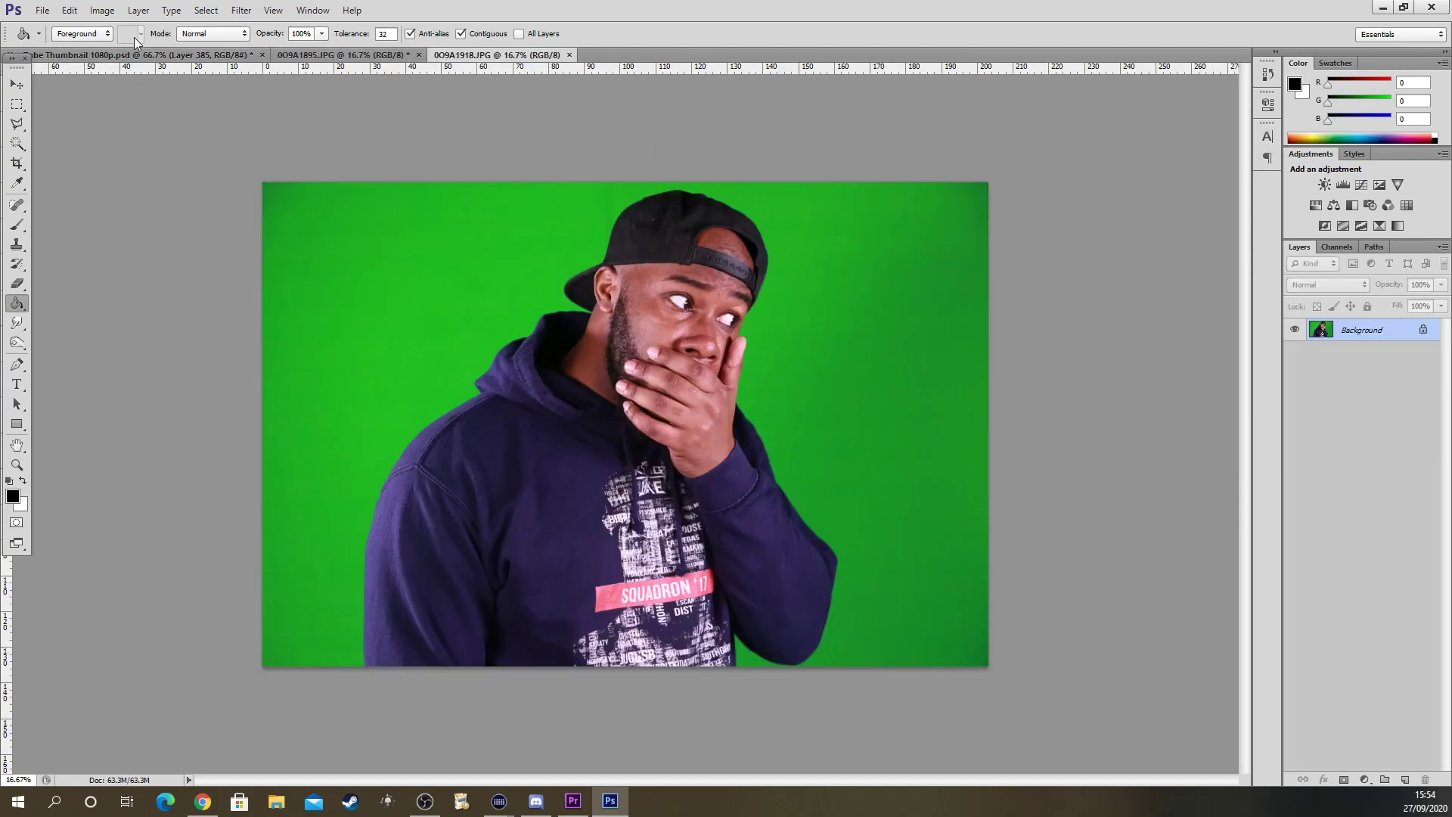
# Resize the photo to a width of 1920 pixels with proportions constrained
pyautogui.click(102, 10)
pyautogui.click(136, 121)
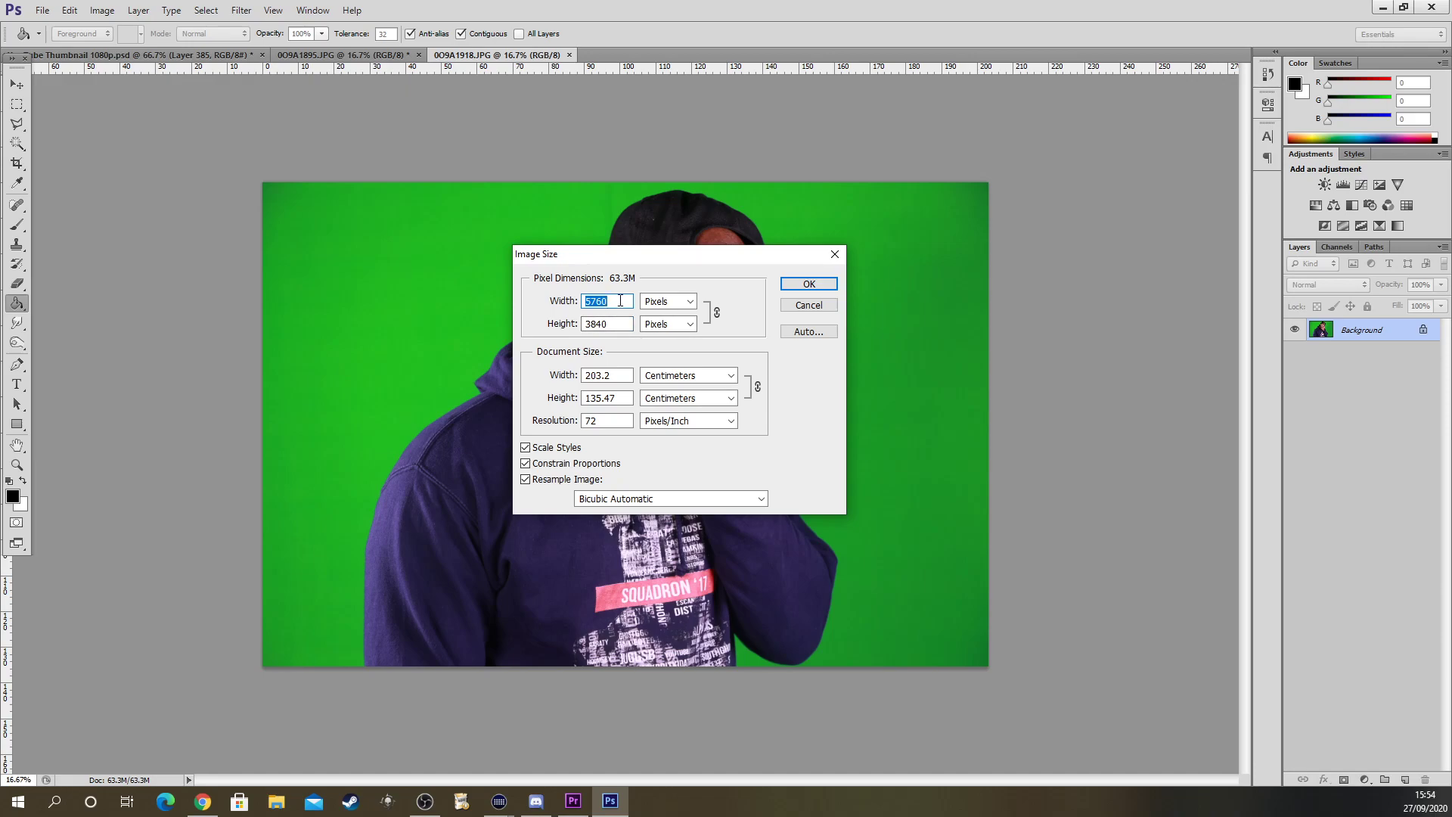
pyautogui.write('1920')
pyautogui.press('Return')
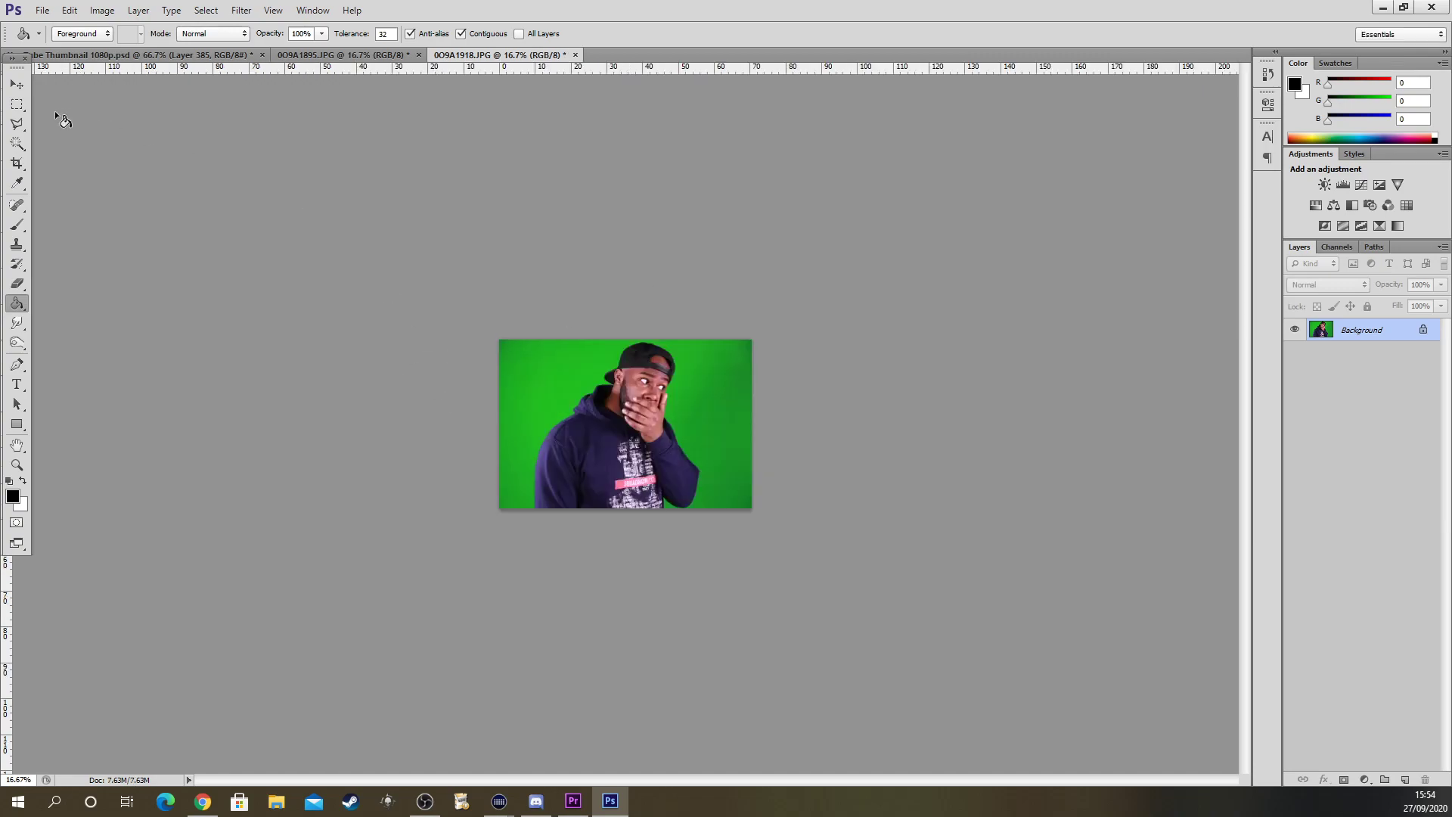
# Check the image size of the thumbnail document without changing it, and return to the 0O9A1918 photo
pyautogui.click(16, 143)
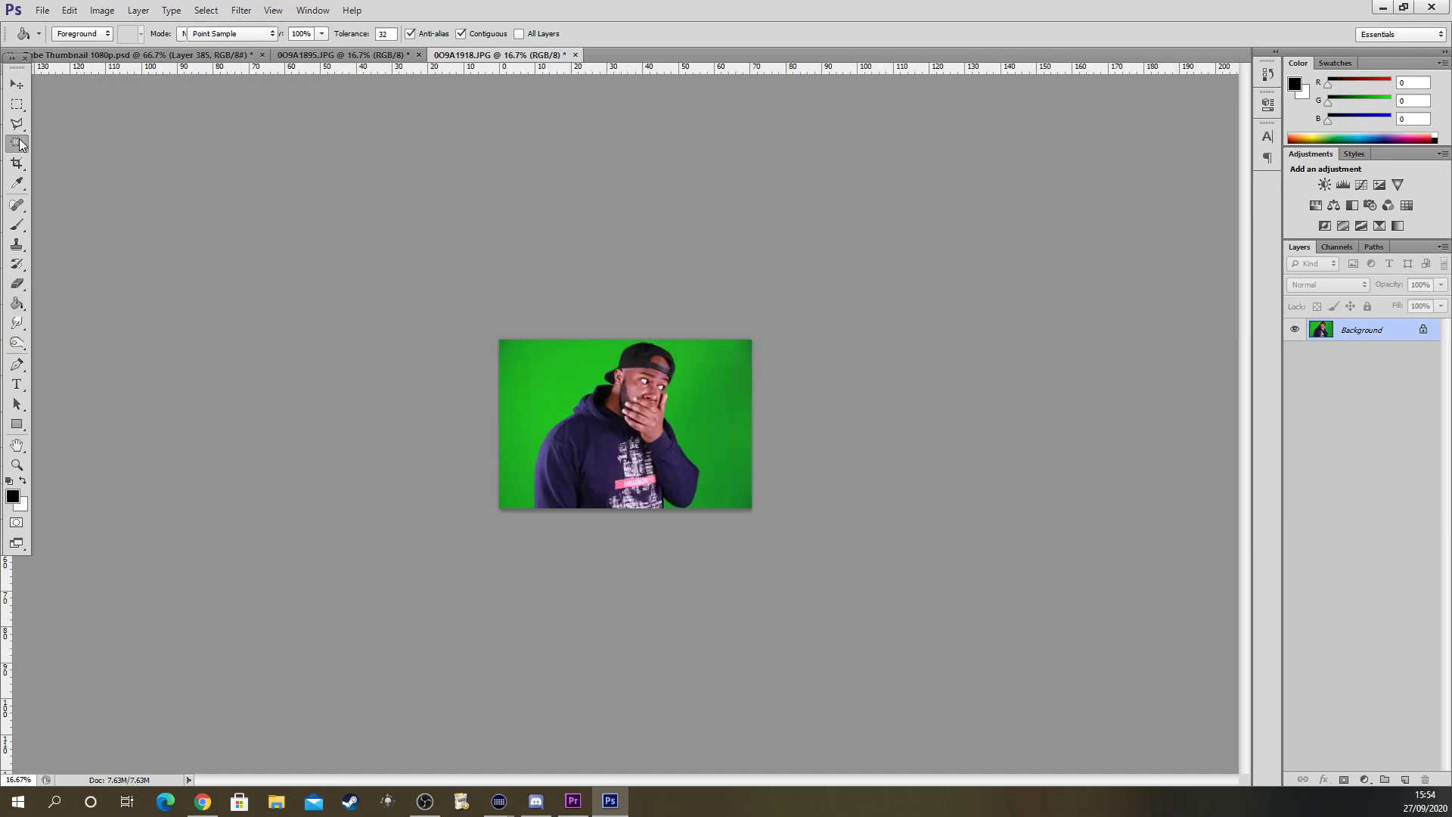
pyautogui.click(133, 55)
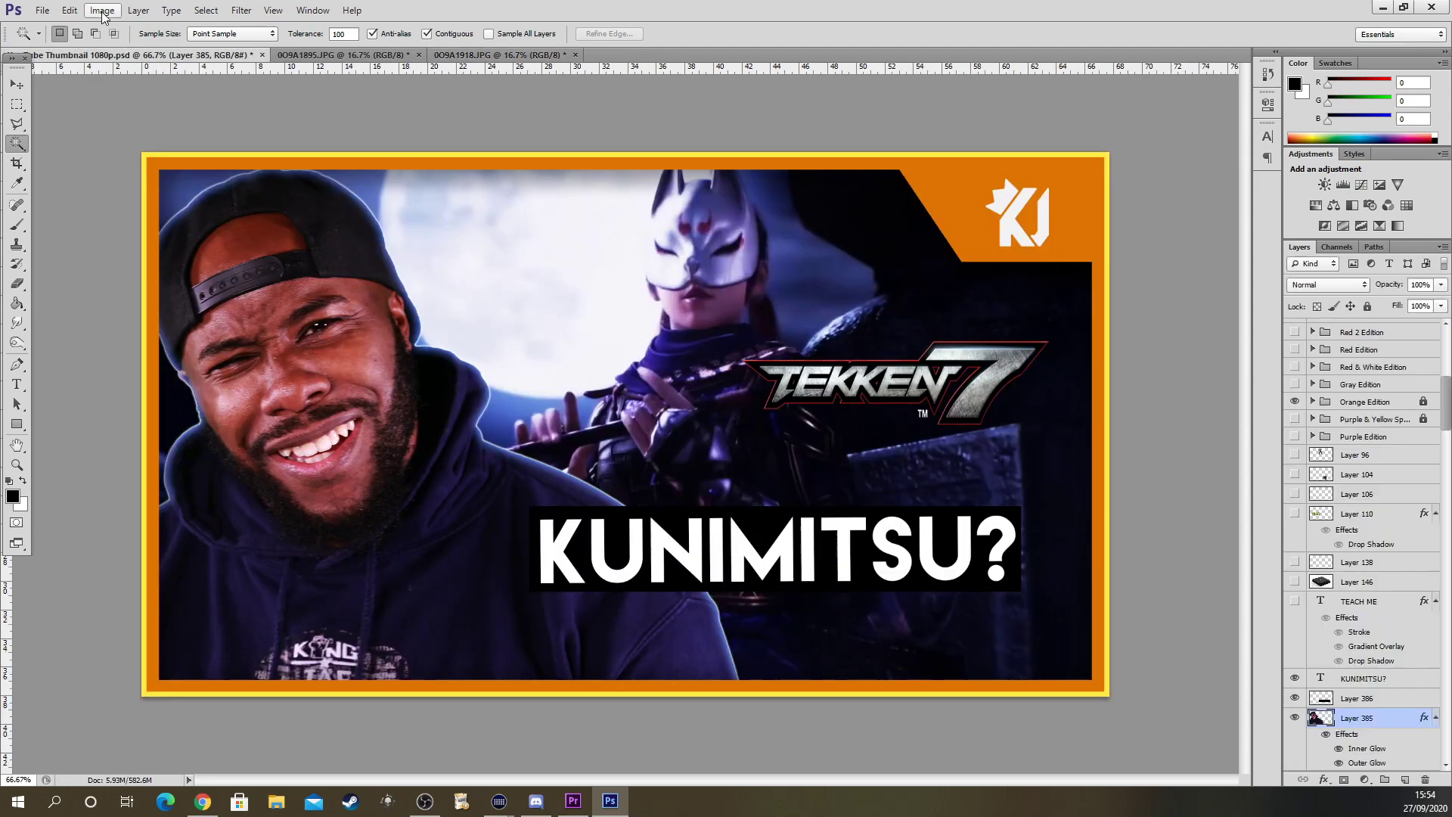
pyautogui.click(102, 10)
pyautogui.click(121, 119)
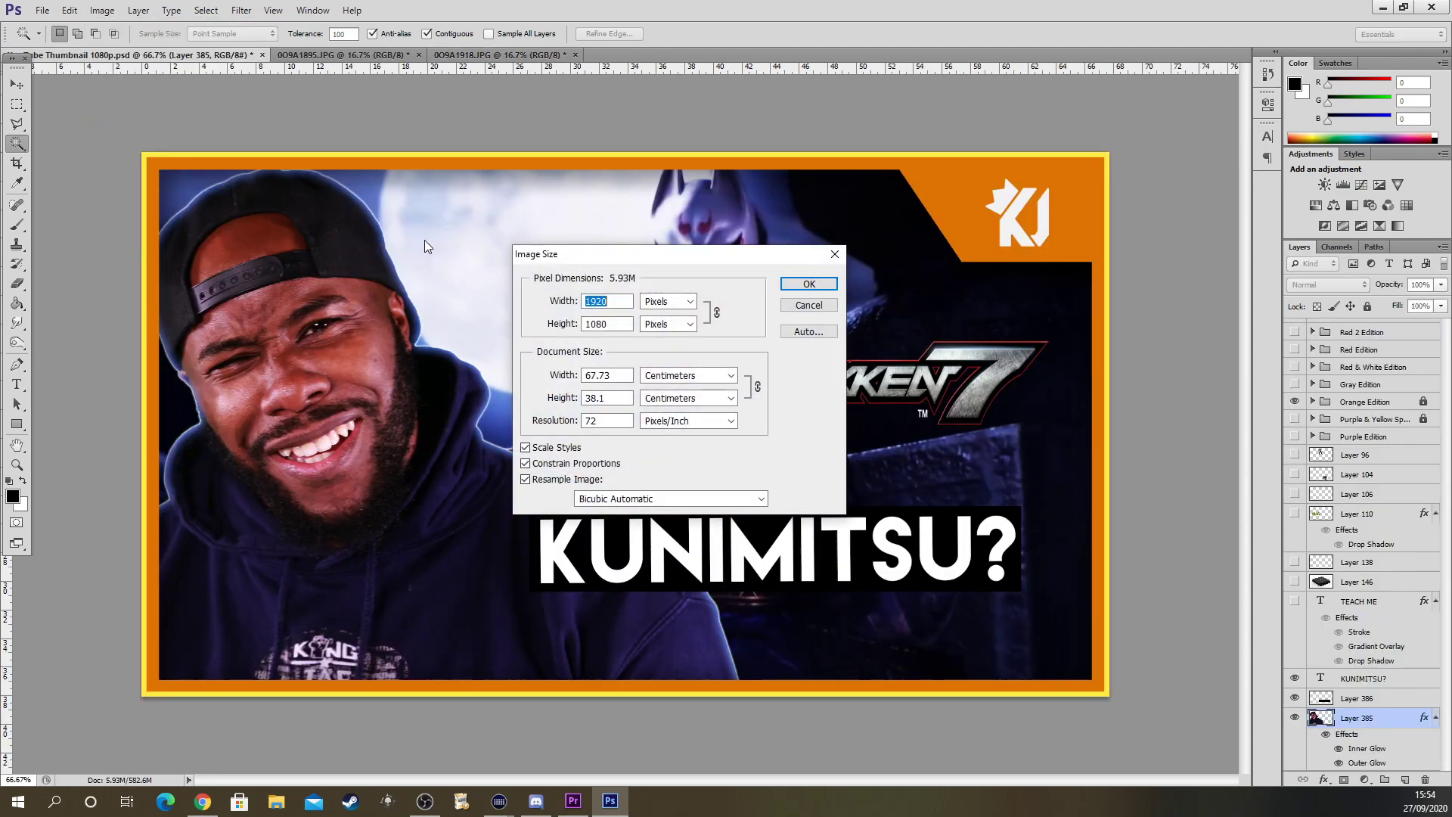
pyautogui.click(787, 307)
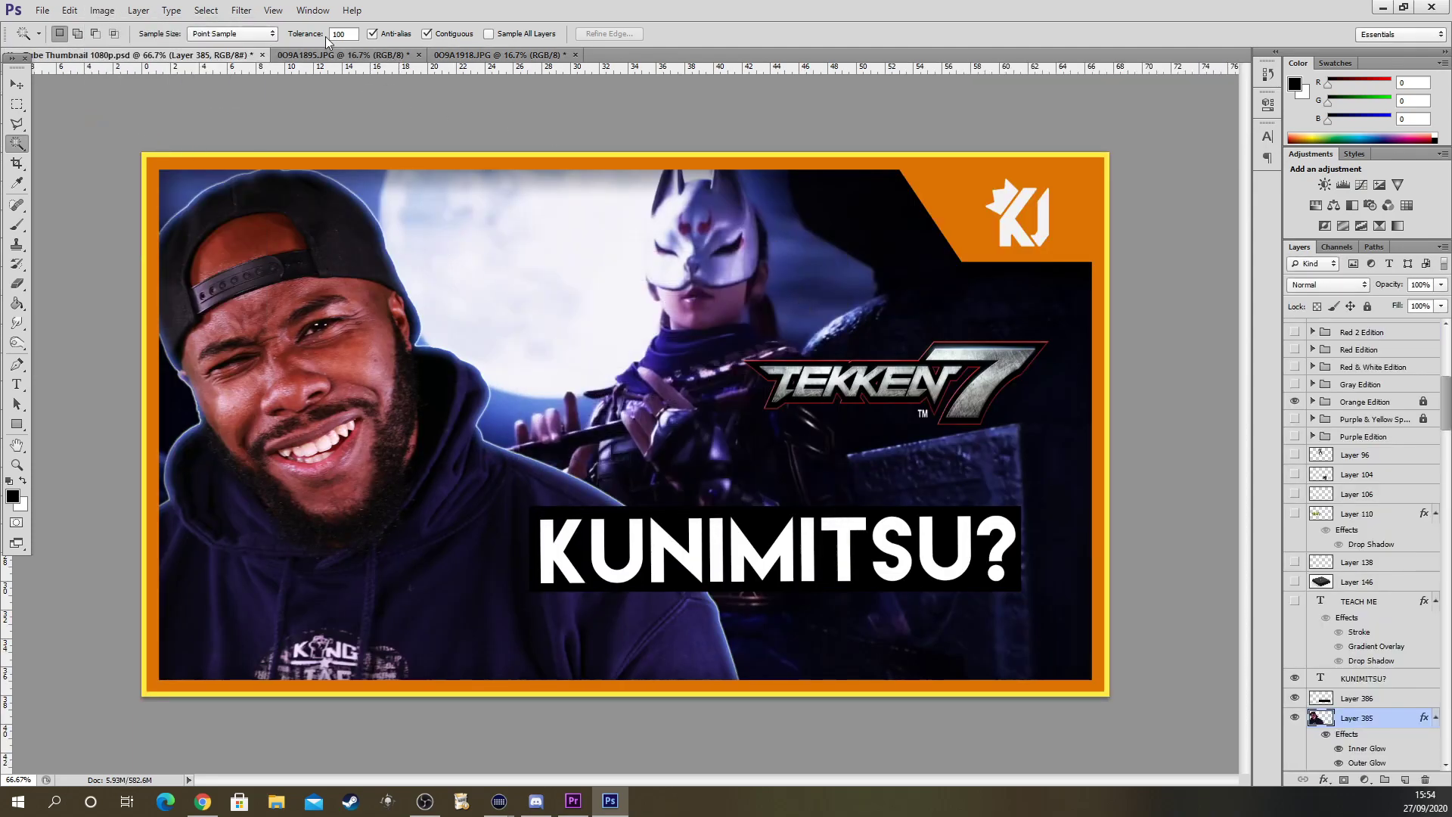
pyautogui.click(499, 55)
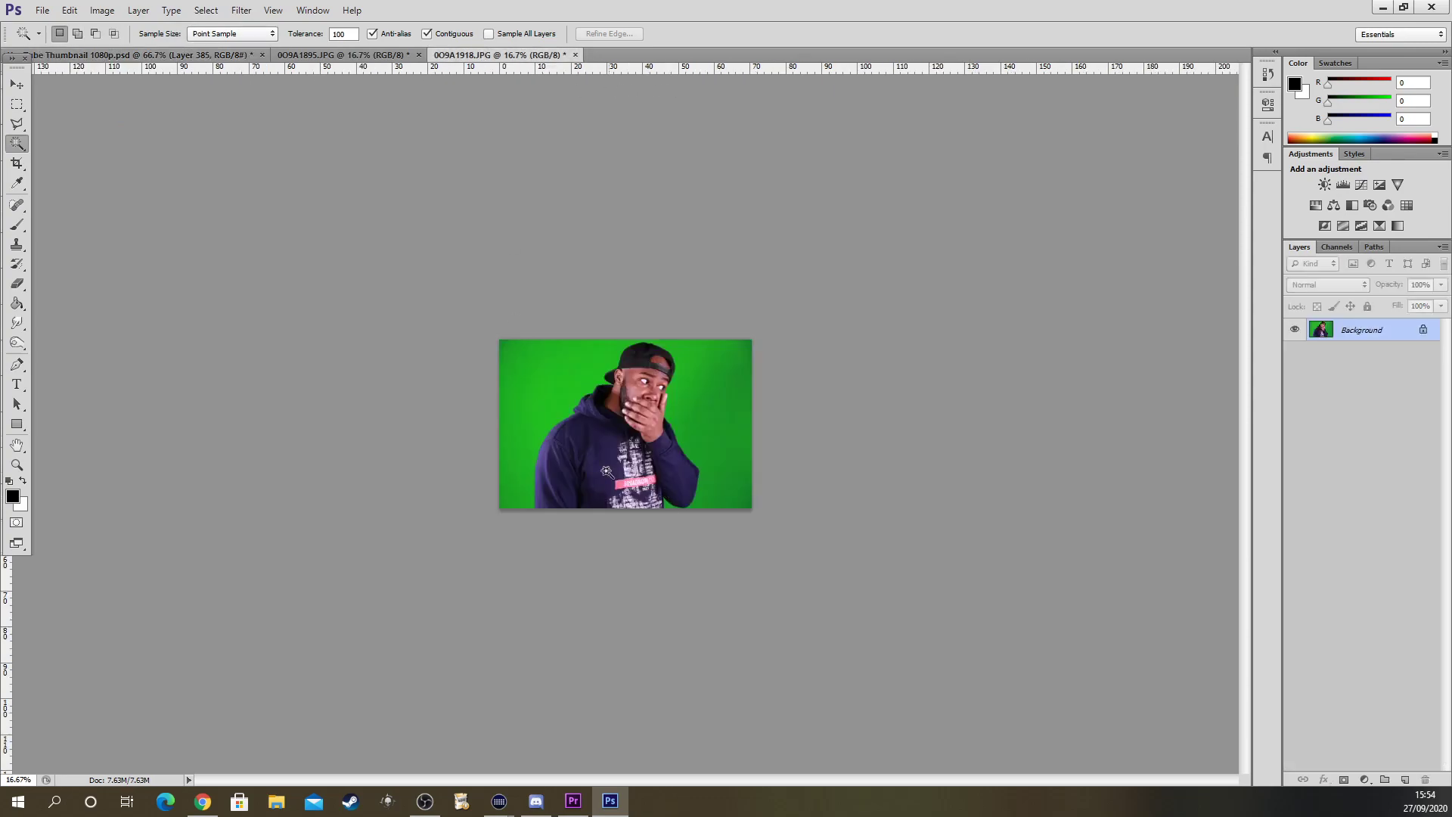
# Select the green background with the Magic Wand at tolerance 100 and invert the selection to isolate the man
pyautogui.click(19, 148)
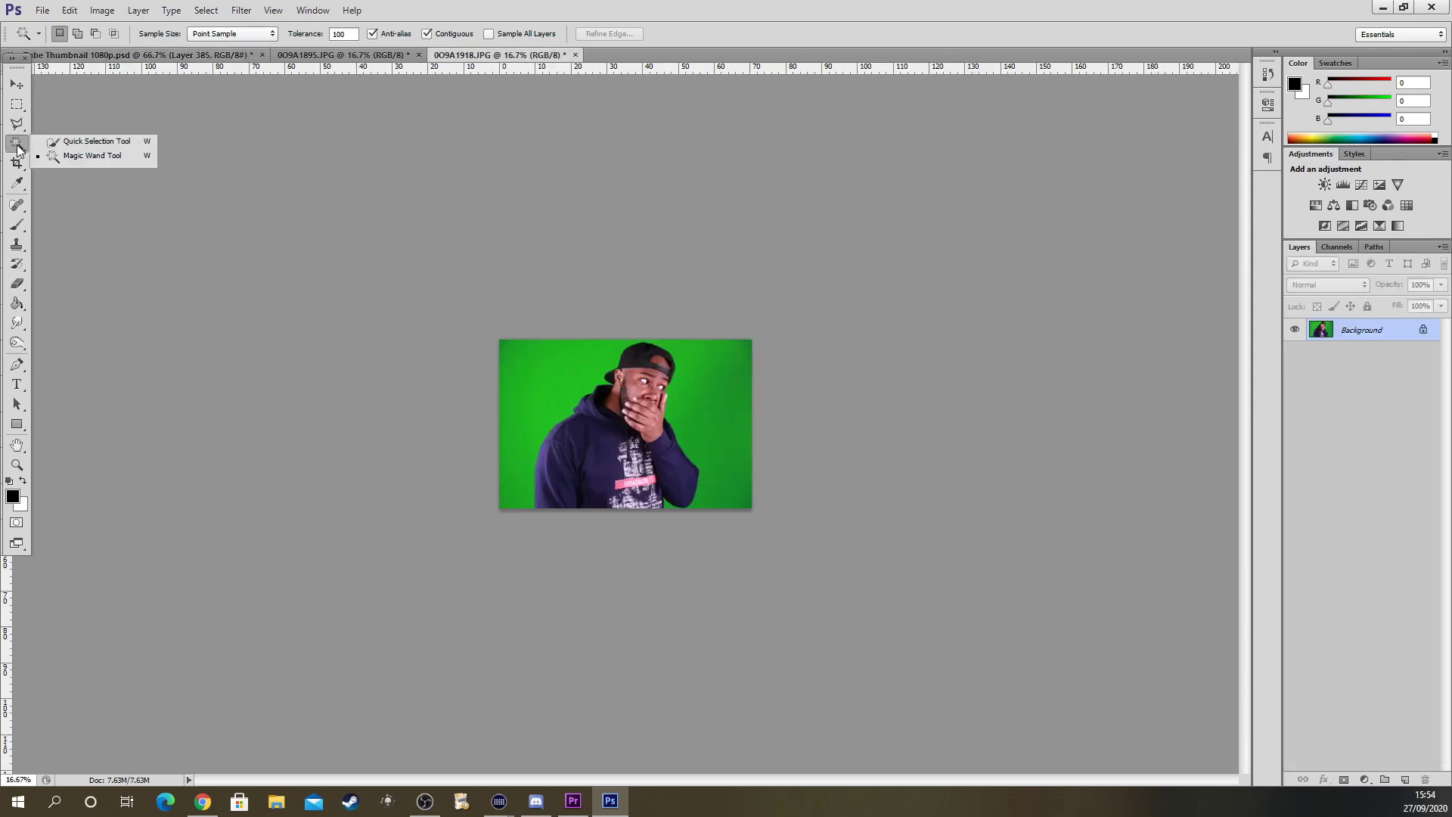
pyautogui.click(53, 155)
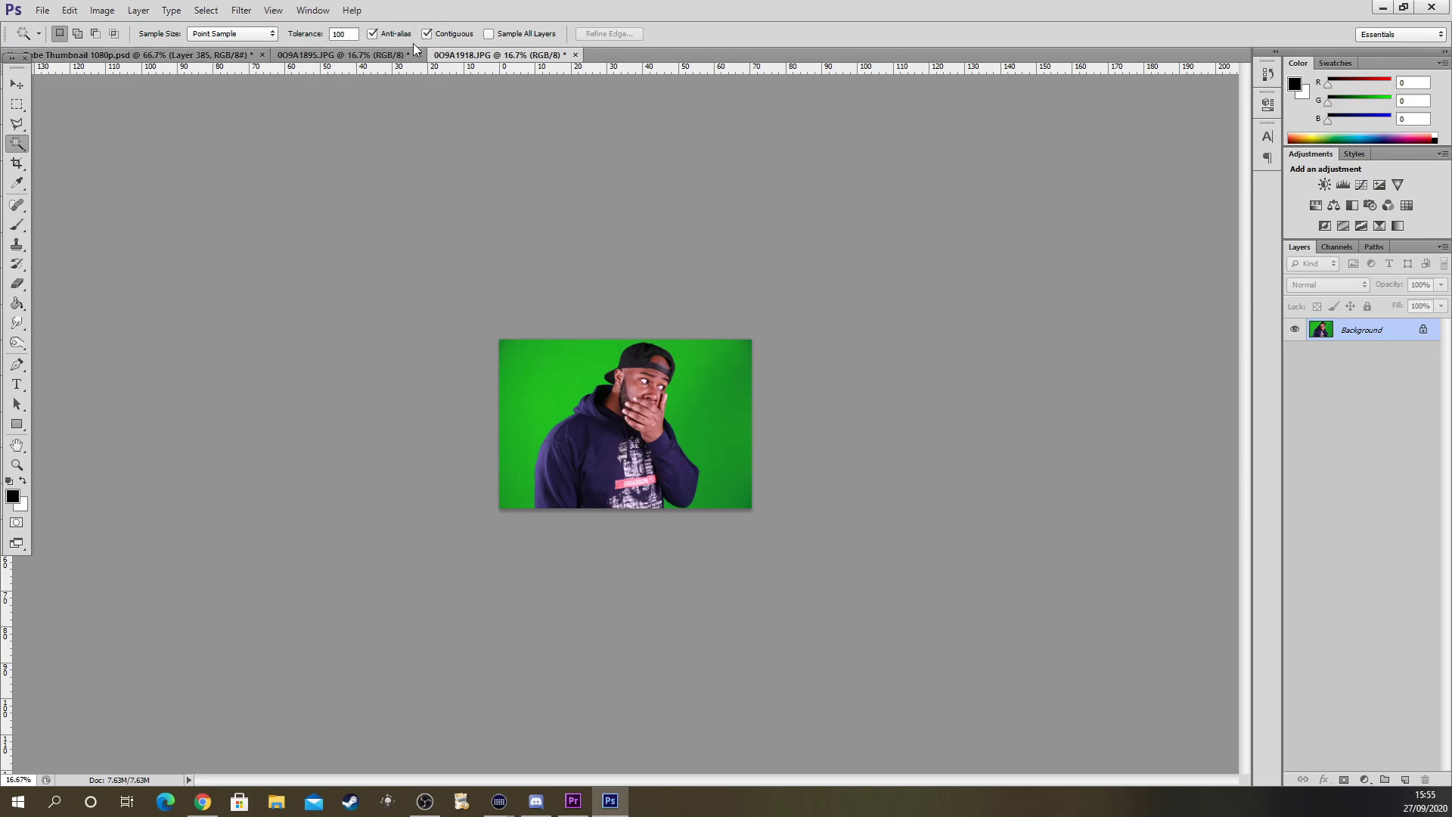
pyautogui.click(537, 455)
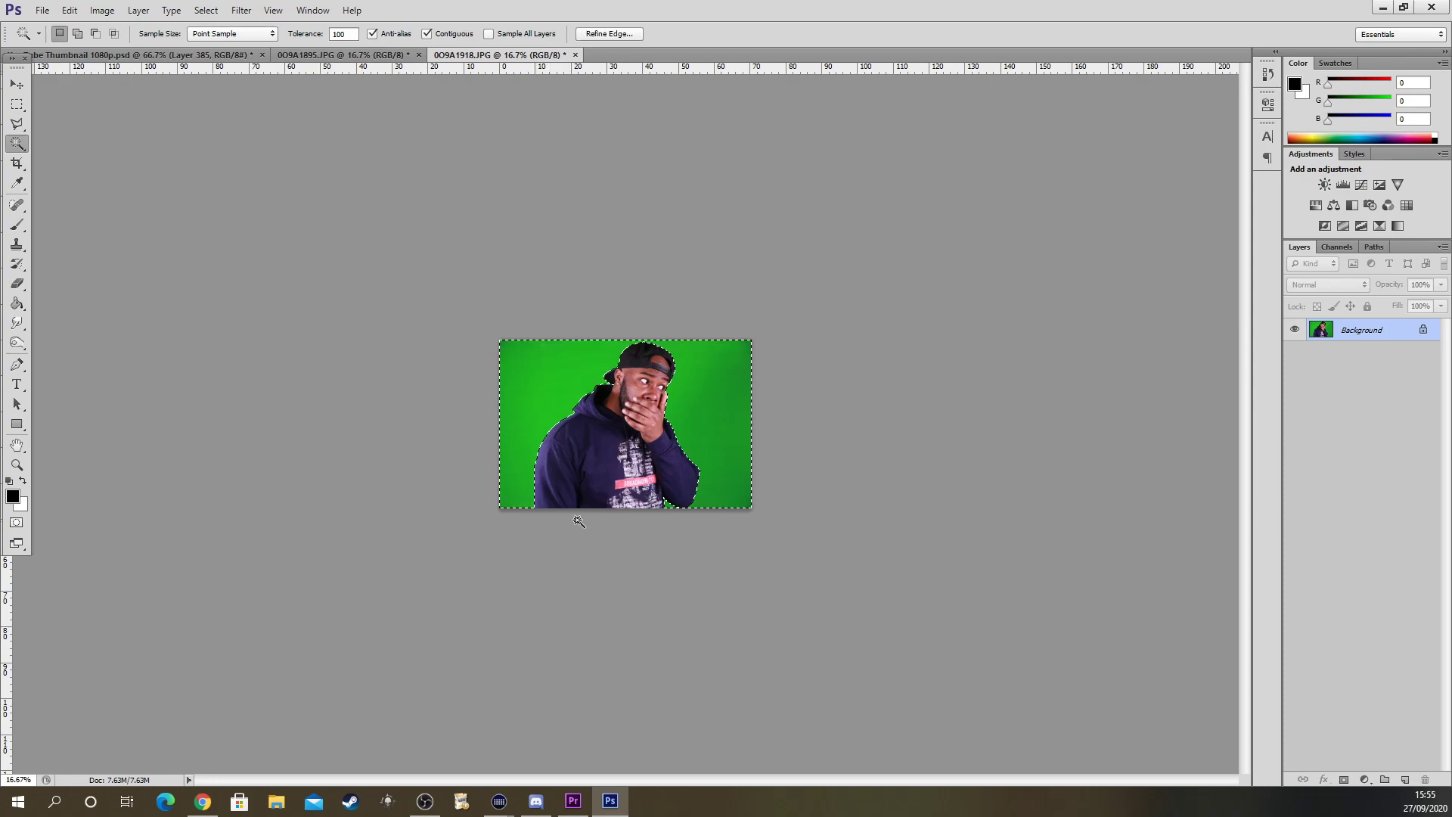
pyautogui.click(206, 10)
pyautogui.click(217, 72)
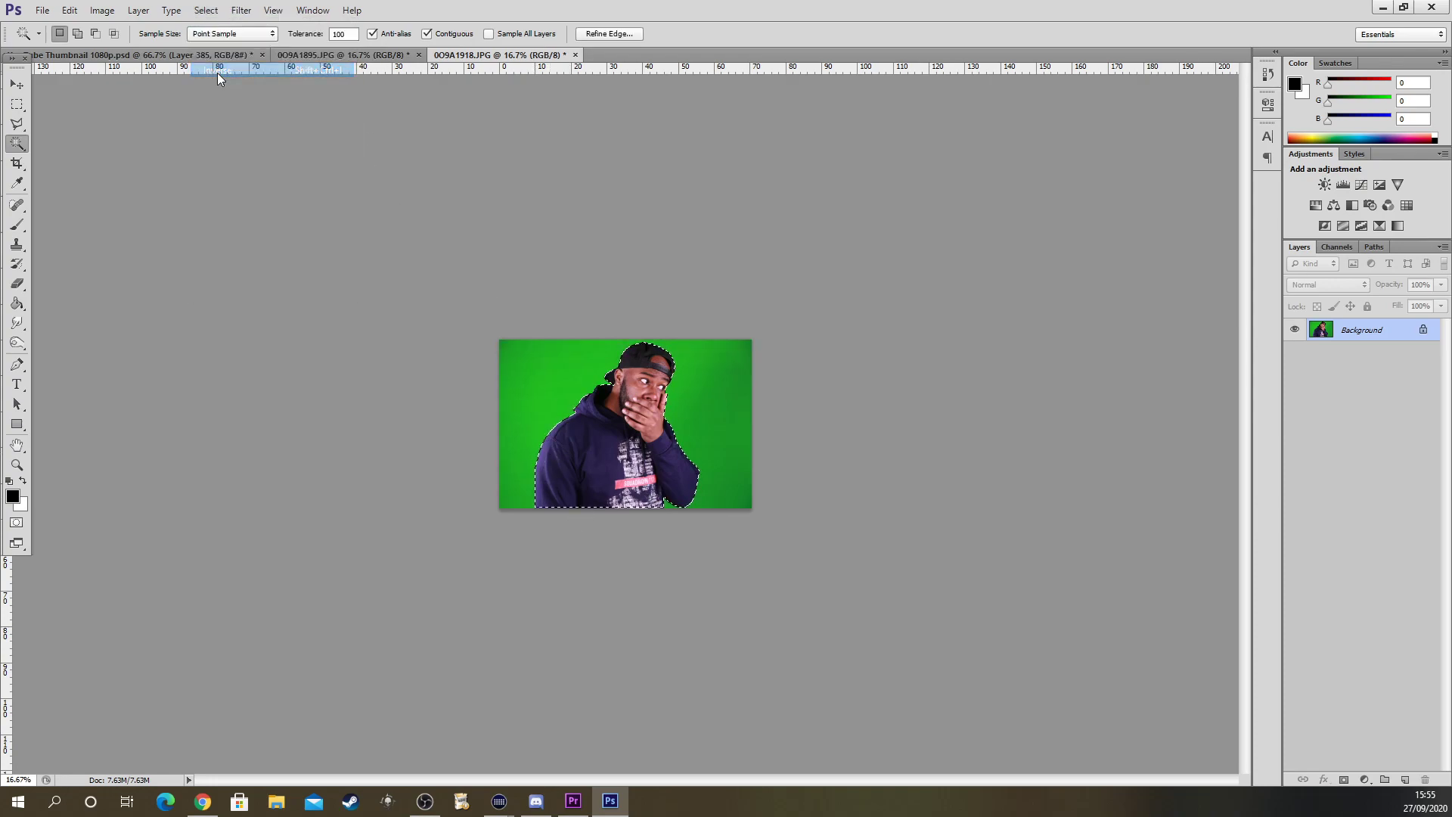
pyautogui.click(68, 10)
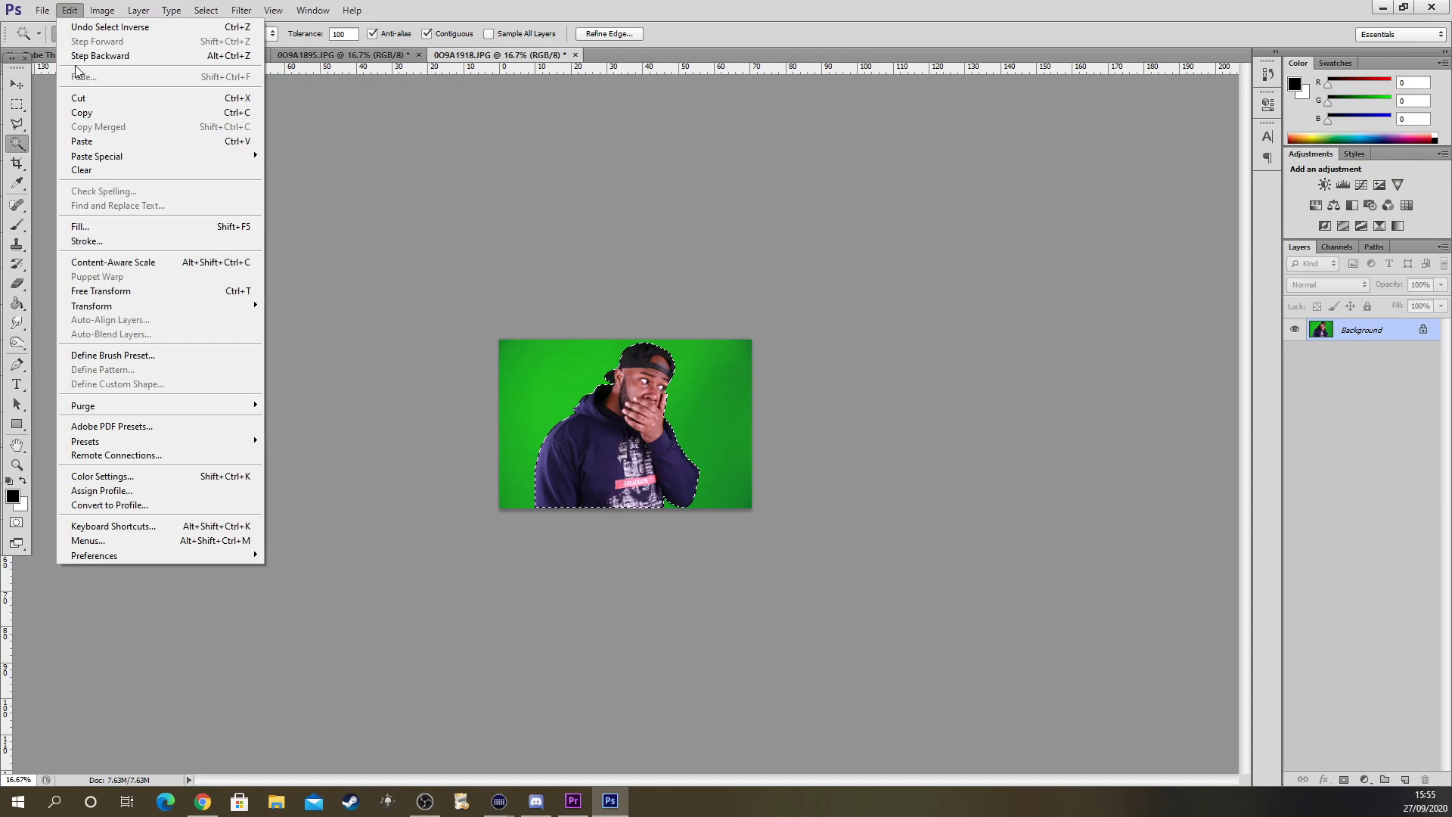
pyautogui.moveTo(102, 10)
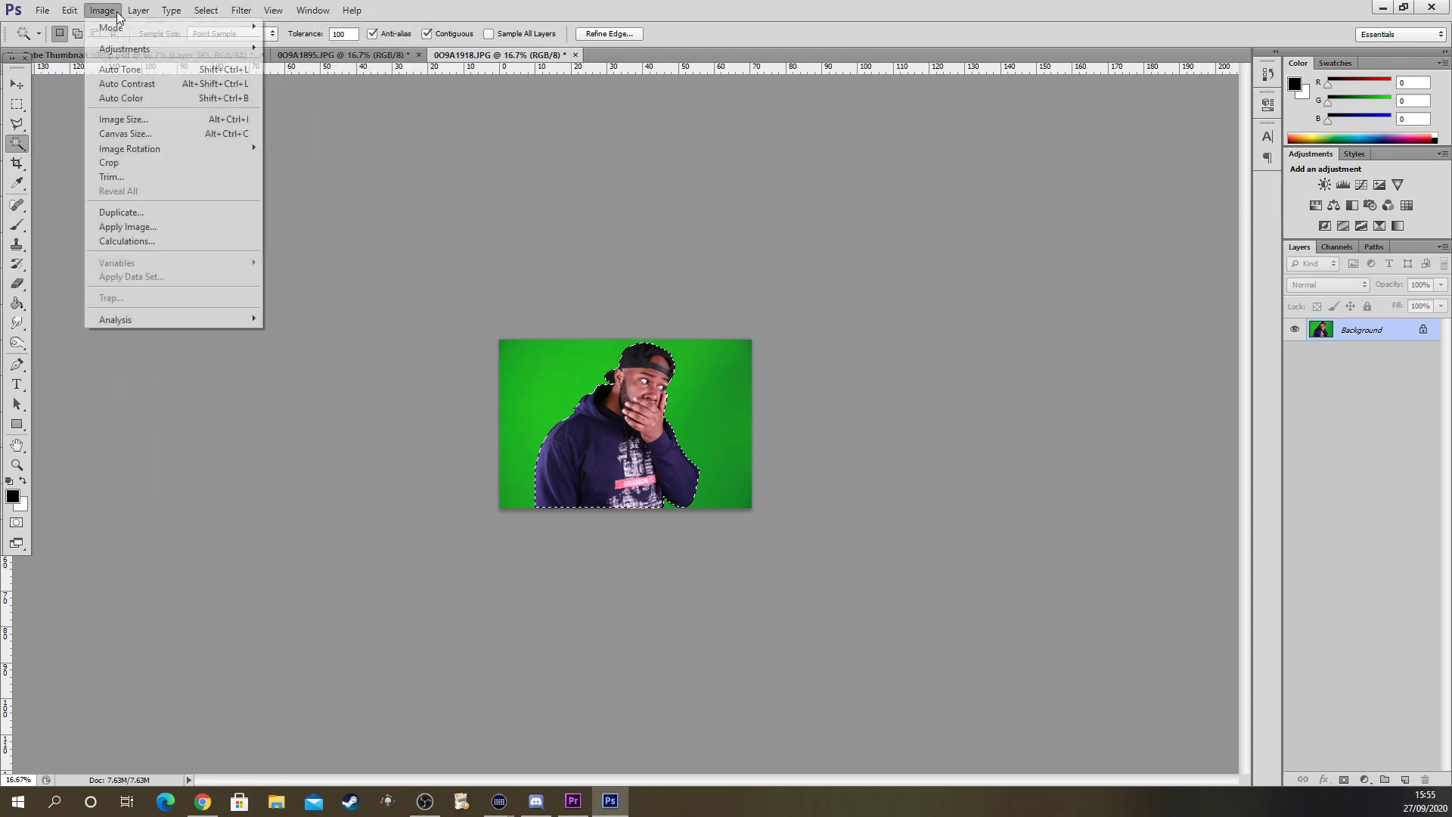
pyautogui.click(118, 119)
pyautogui.click(820, 306)
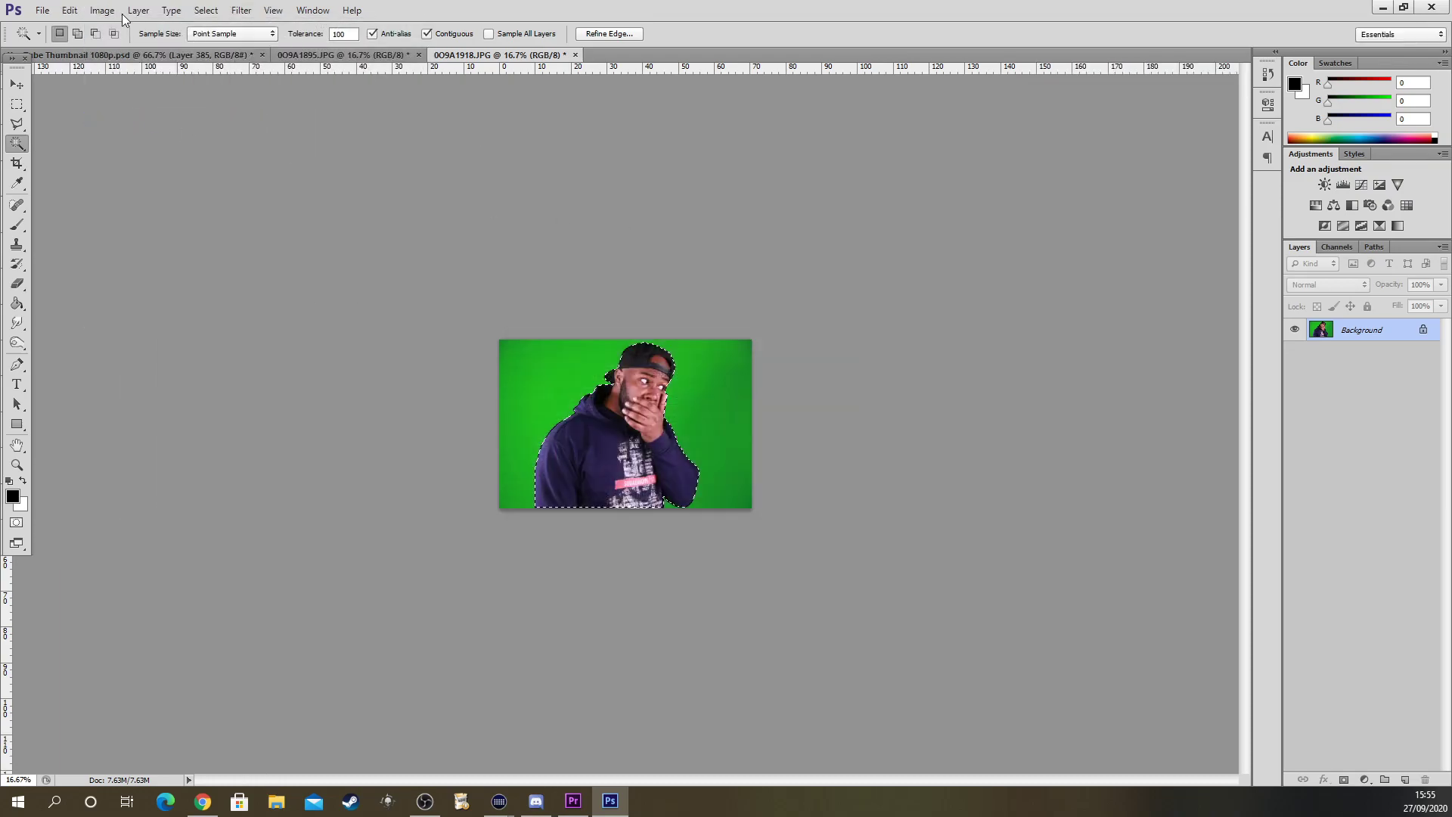
# Copy the selected man and hide the old portrait on Layer 385 in the thumbnail document
pyautogui.click(69, 10)
pyautogui.click(80, 101)
pyautogui.click(123, 55)
pyautogui.click(1295, 717)
pyautogui.scroll(-2, 1315, 680)
pyautogui.scroll(-3, 1316, 590)
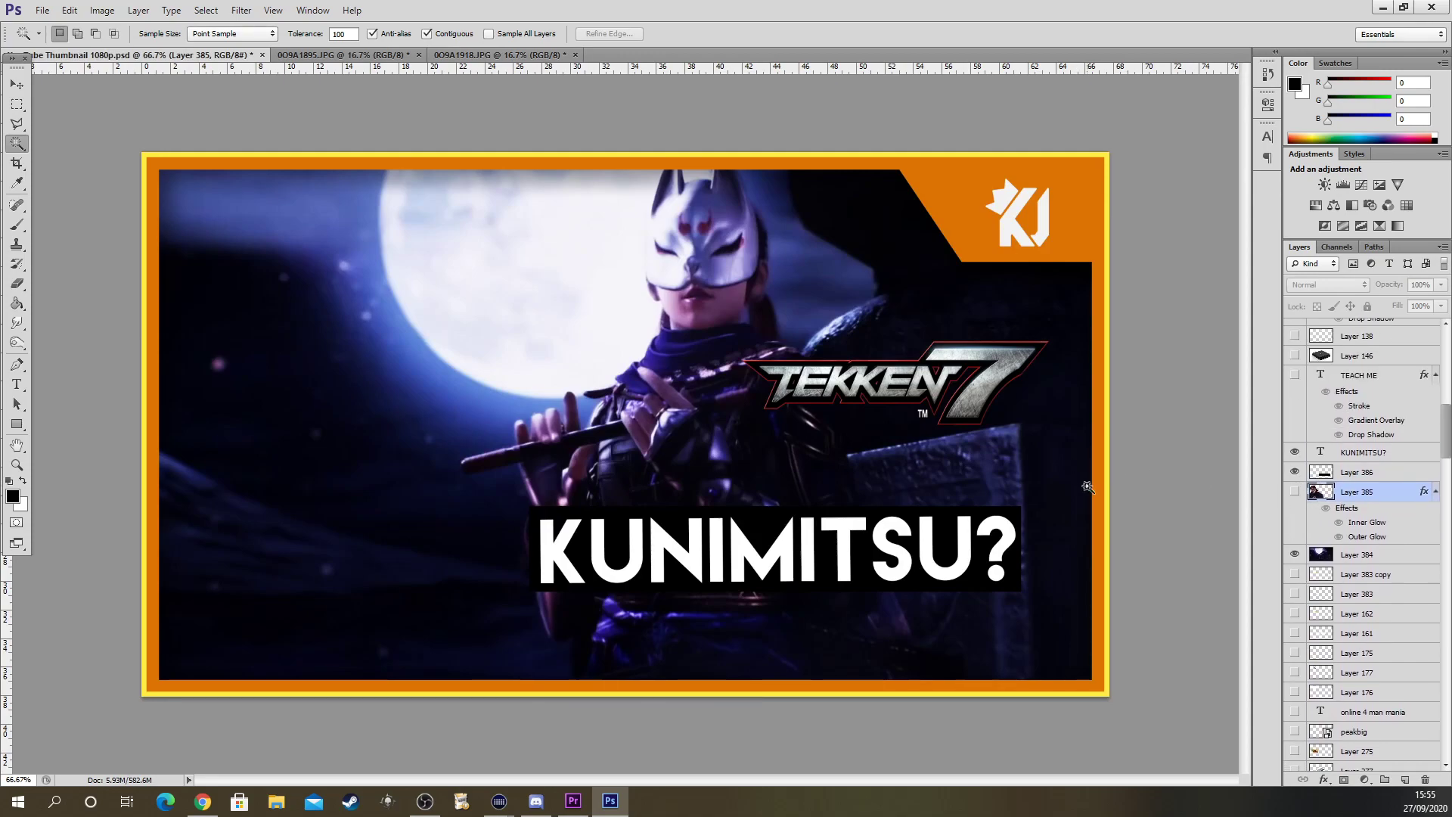
# Paste the copied man into the thumbnail and move him to the left side of the canvas
pyautogui.click(68, 12)
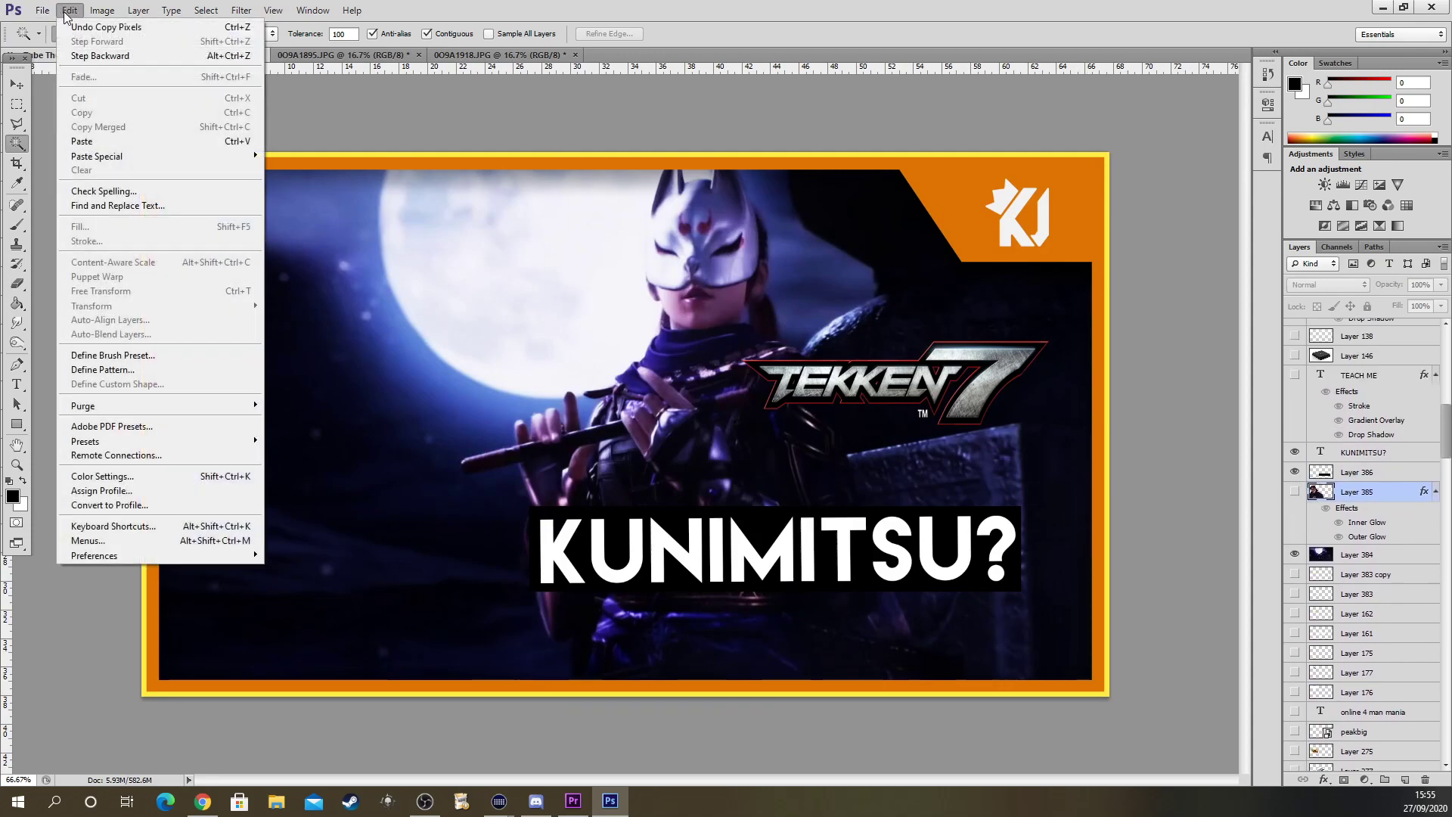
pyautogui.click(83, 141)
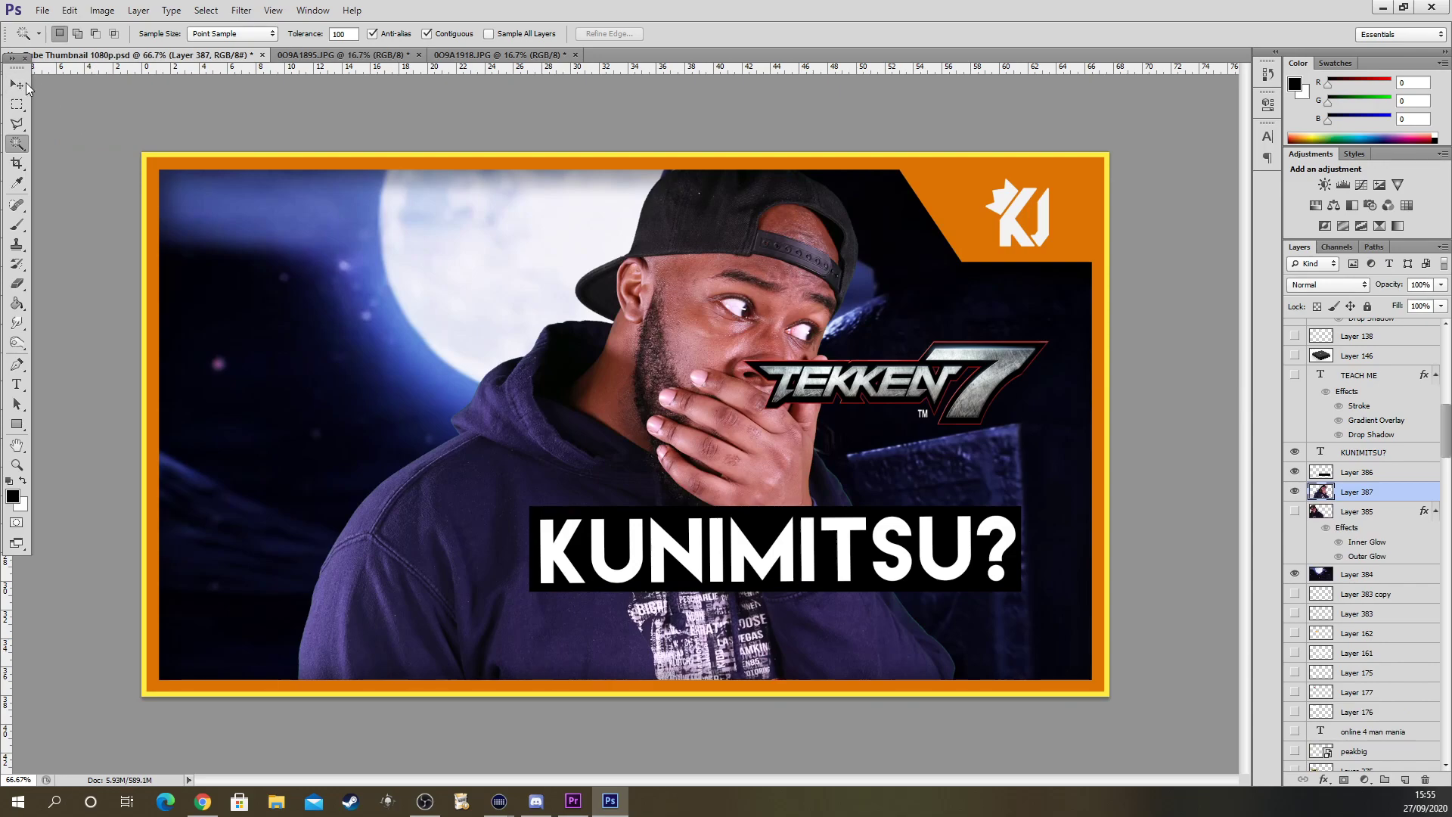
pyautogui.click(17, 84)
pyautogui.moveTo(663, 291); pyautogui.dragTo(365, 306)
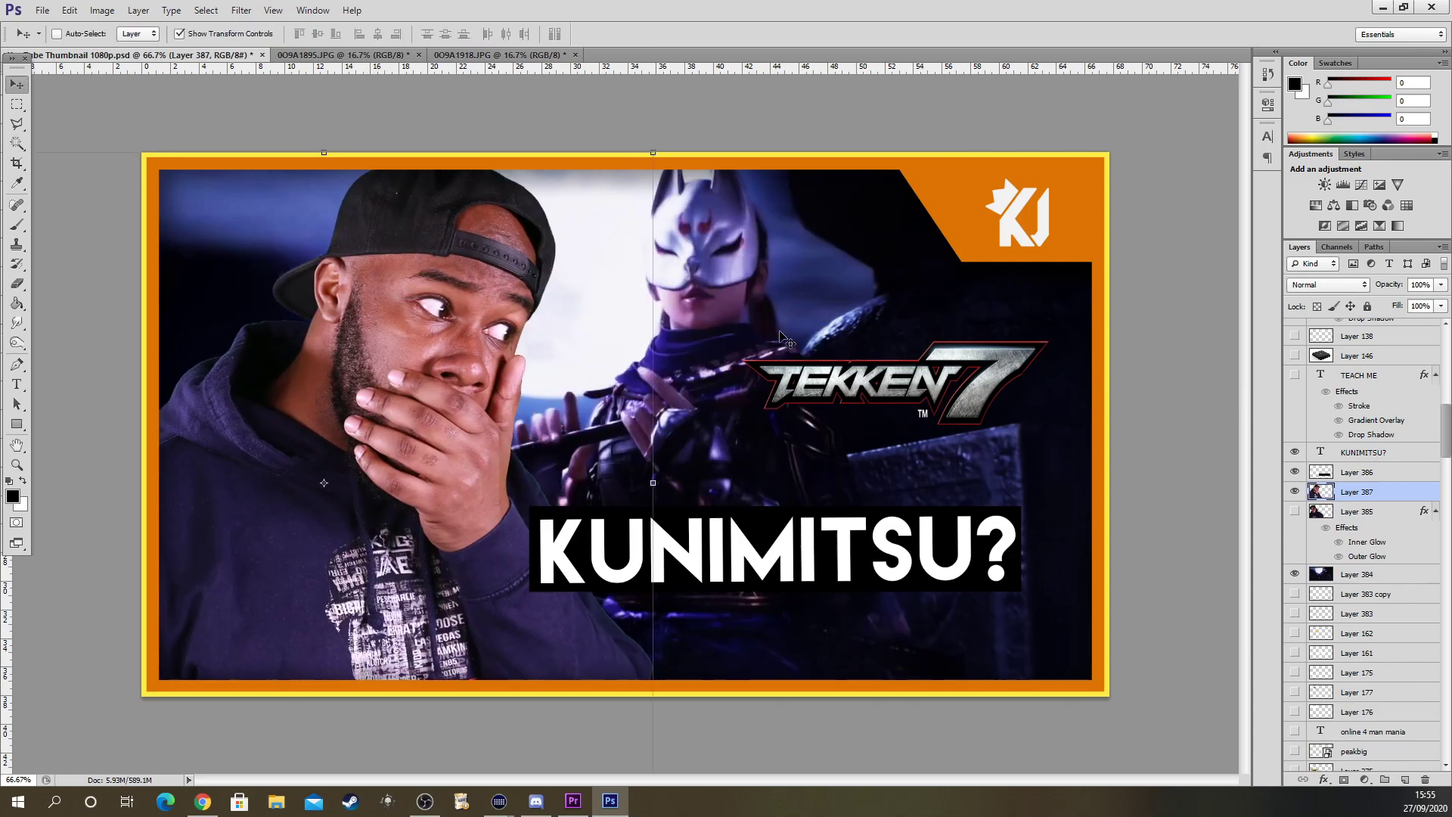
# Hide the old moonlit background on Layer 384 and paste the new masked-character image from the clipboard
pyautogui.scroll(-3, 1310, 565)
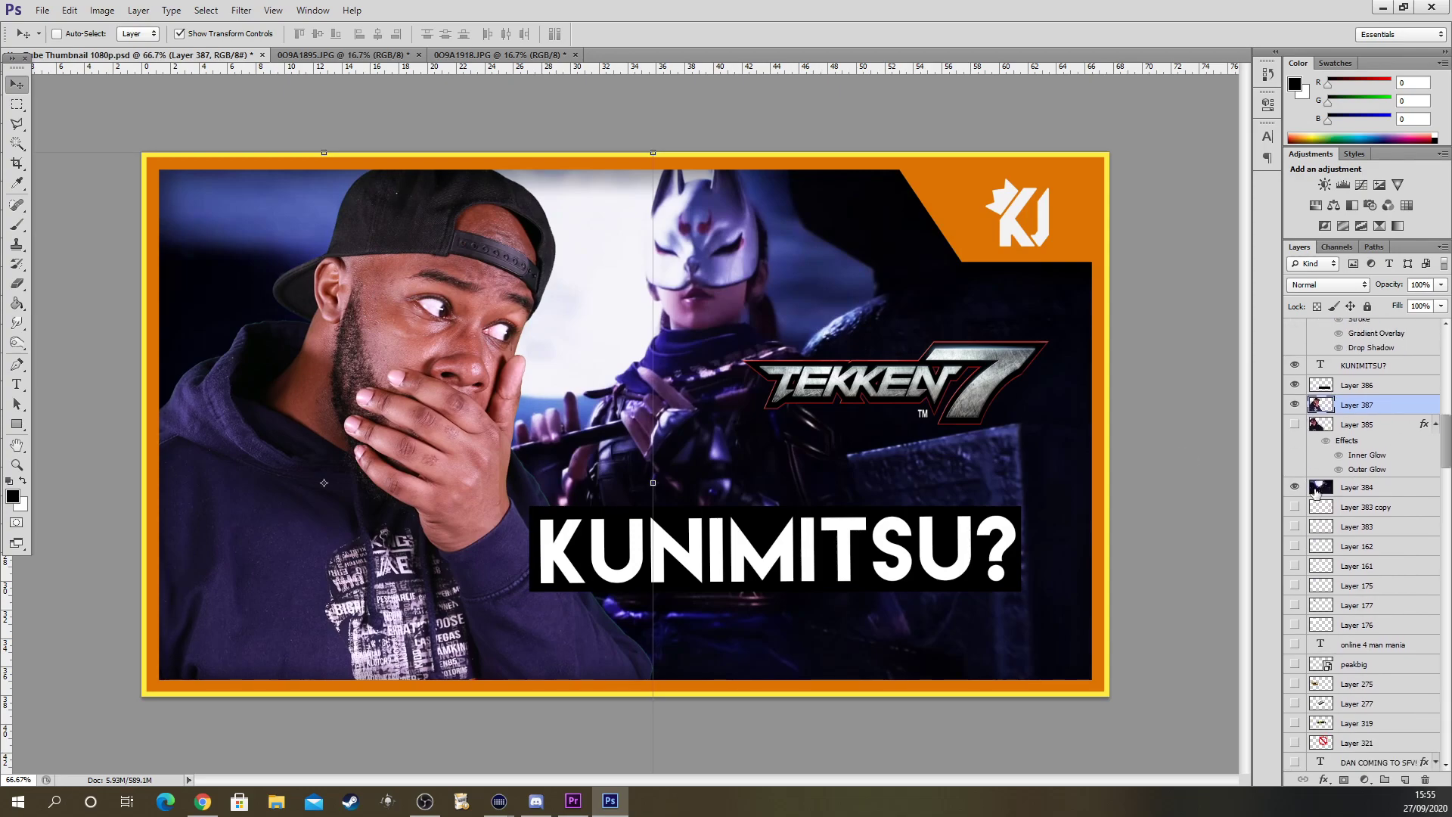
pyautogui.click(1295, 487)
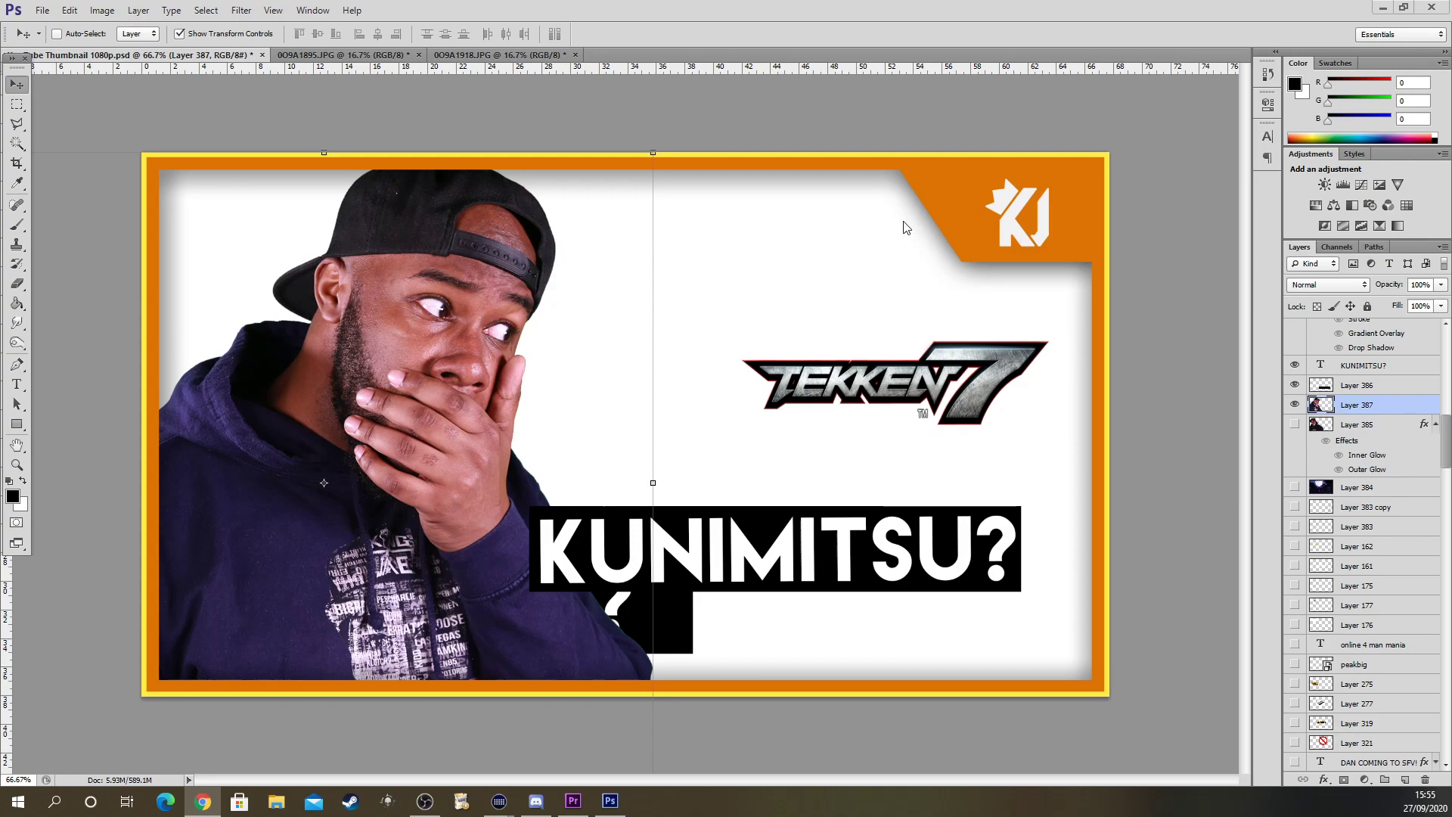
pyautogui.click(68, 10)
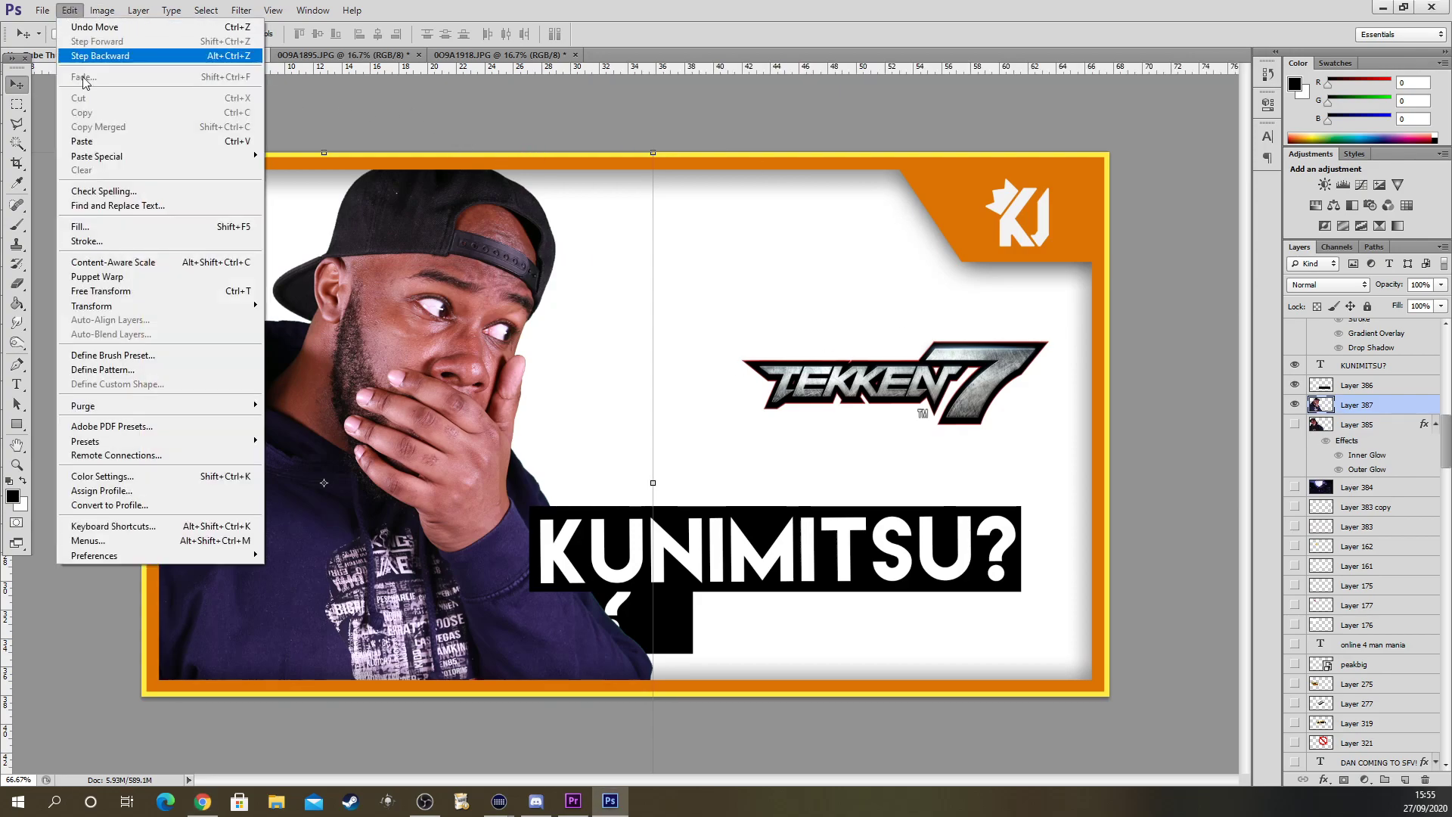
pyautogui.click(83, 142)
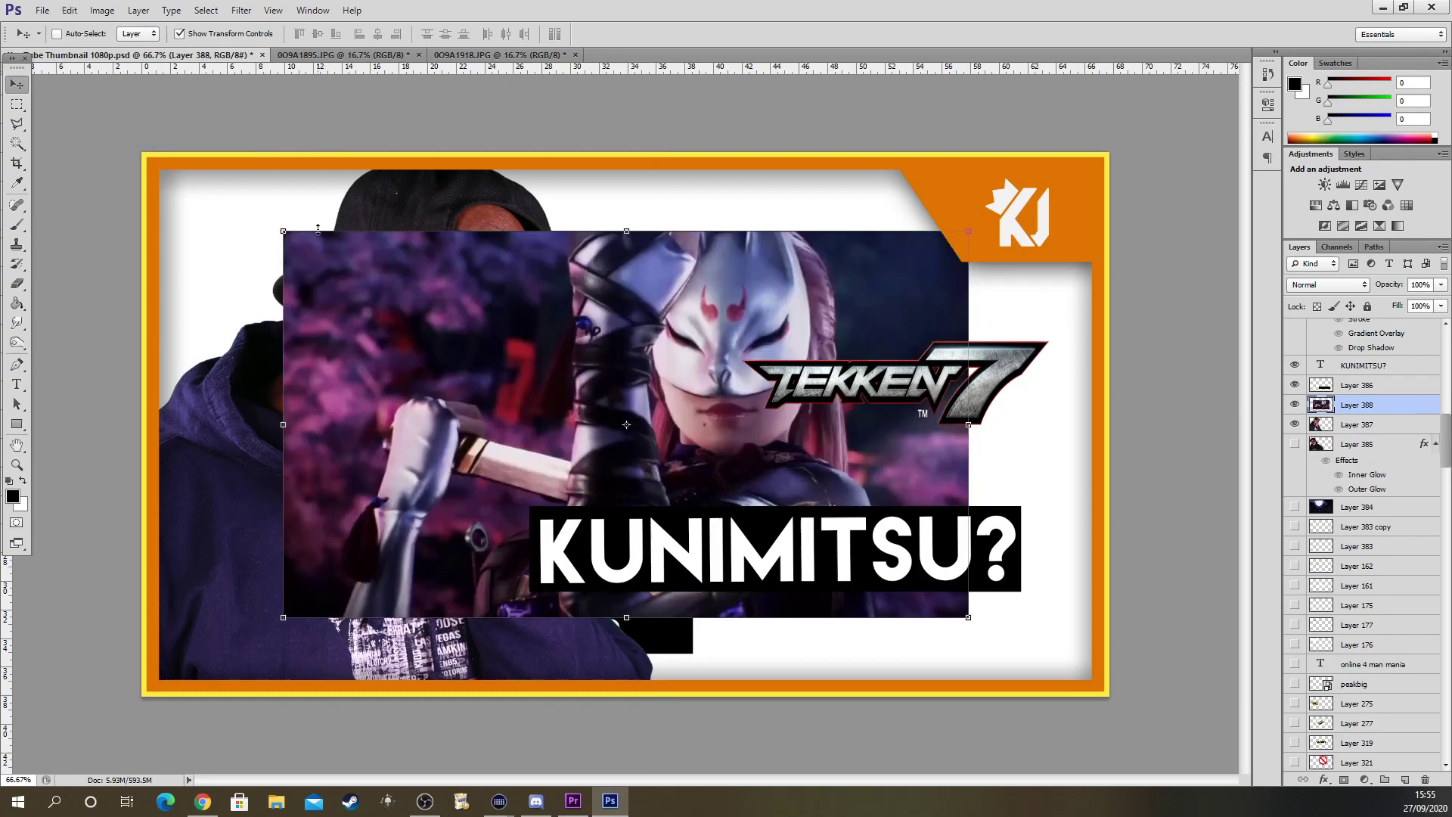
# Scale the pasted character image to about 140% to fill the whole canvas and place its layer below the man's layer
pyautogui.moveTo(284, 228); pyautogui.dragTo(146, 154)
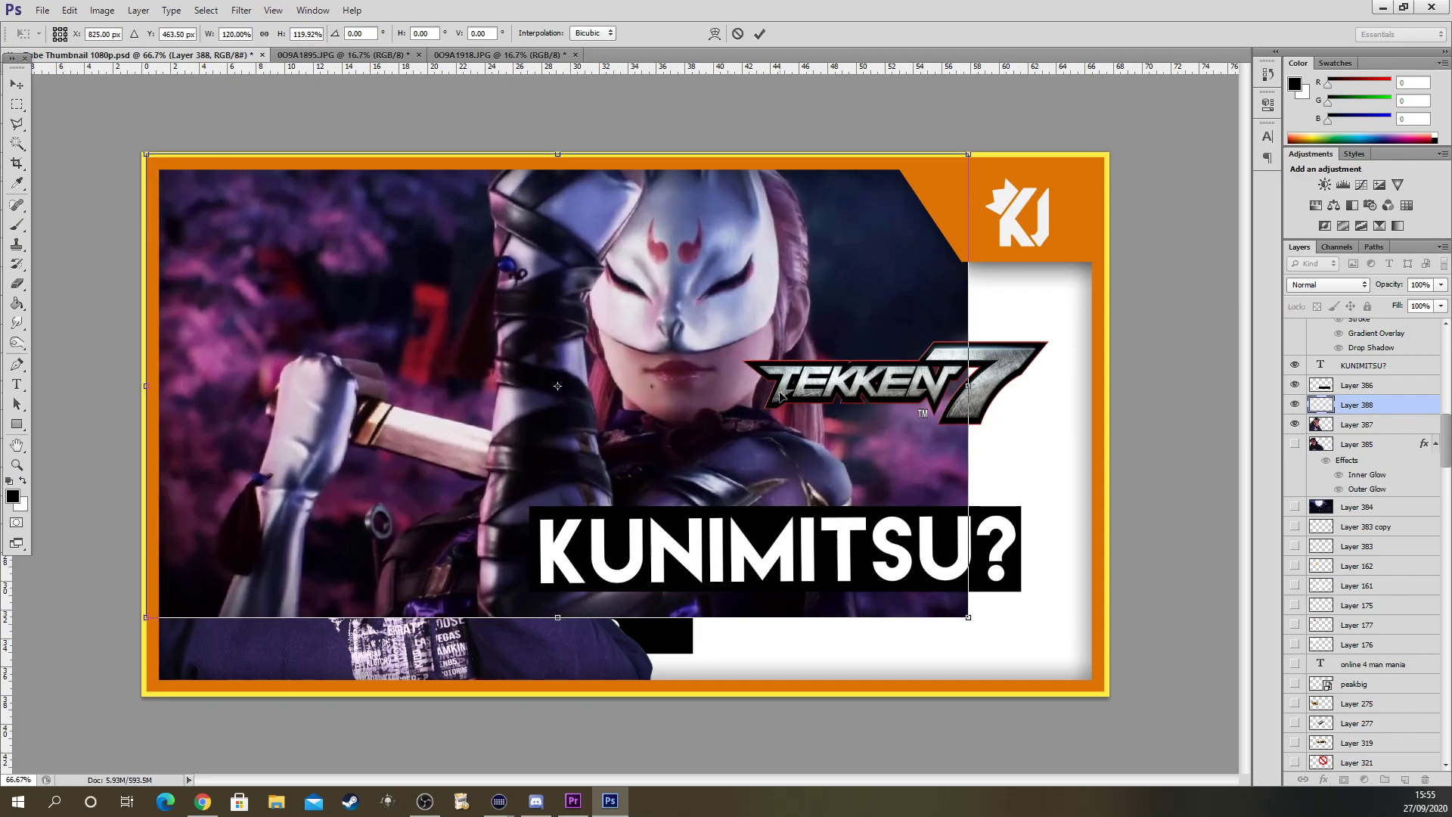
pyautogui.moveTo(968, 620); pyautogui.dragTo(1106, 697)
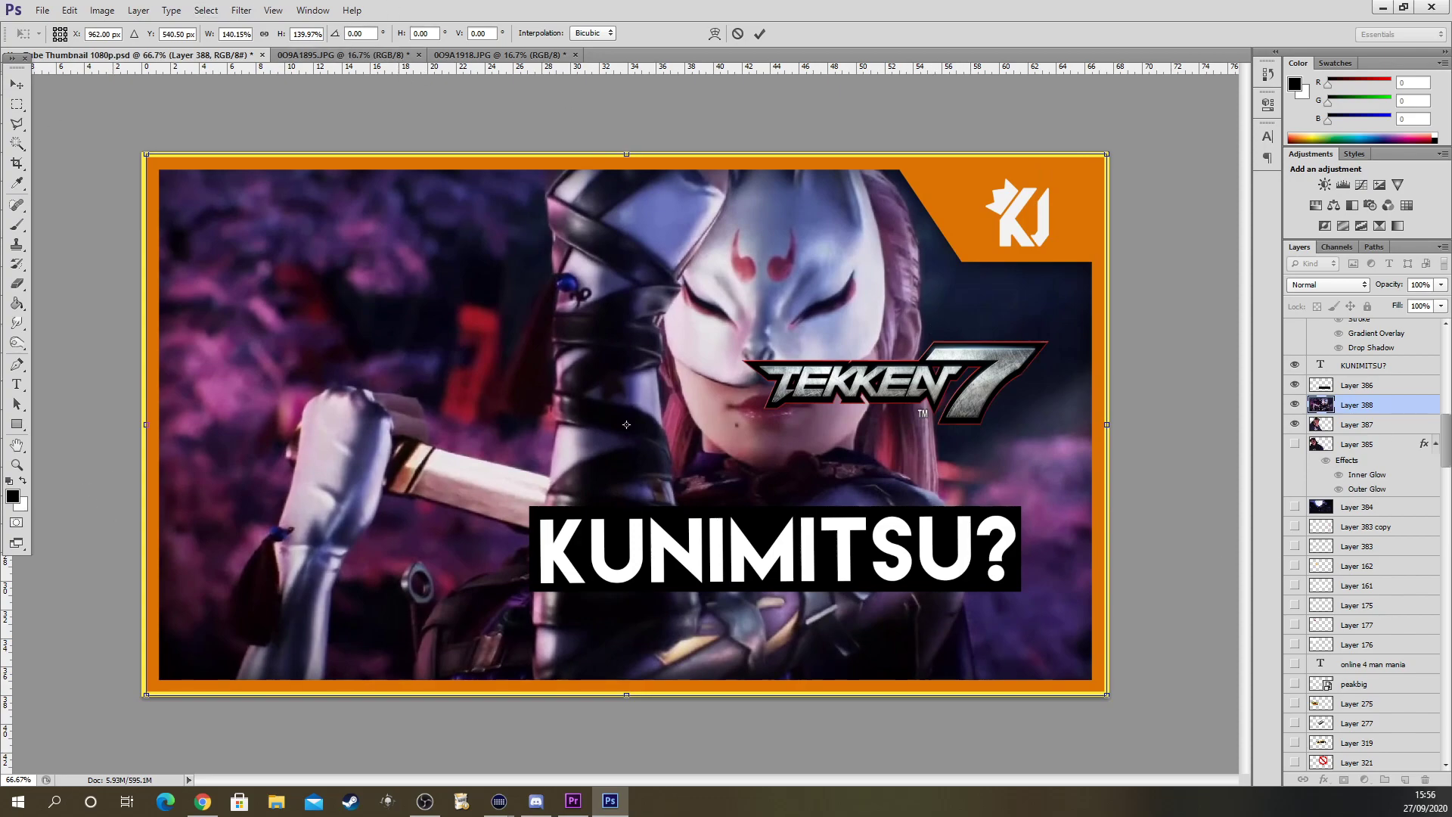
pyautogui.press('Return')
pyautogui.moveTo(1353, 429); pyautogui.dragTo(1310, 397)
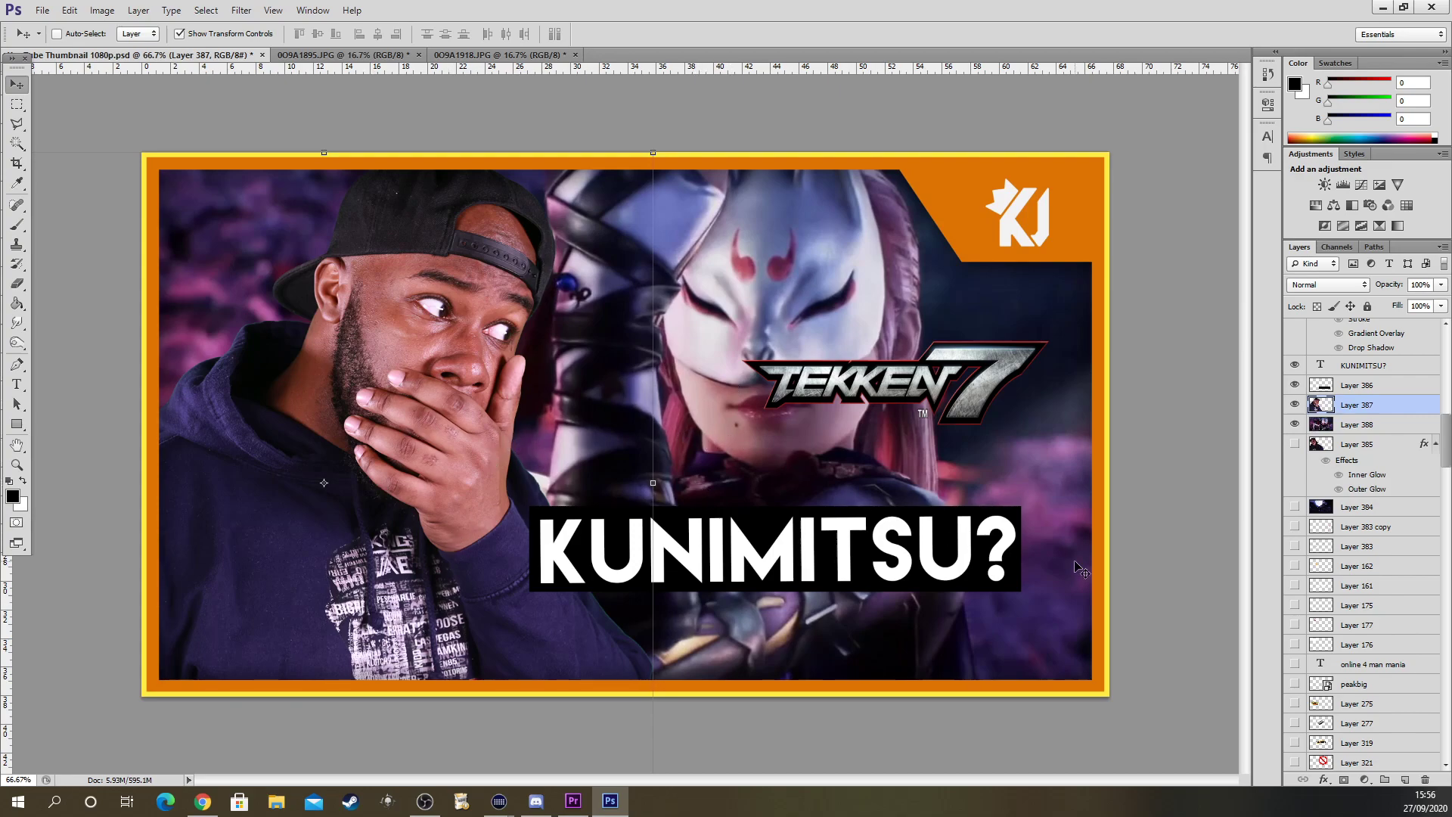
# Replace the thumbnail's orange frame by hiding the Orange Edition group and showing the Purple & Yellow group
pyautogui.scroll(5, 1450, 434)
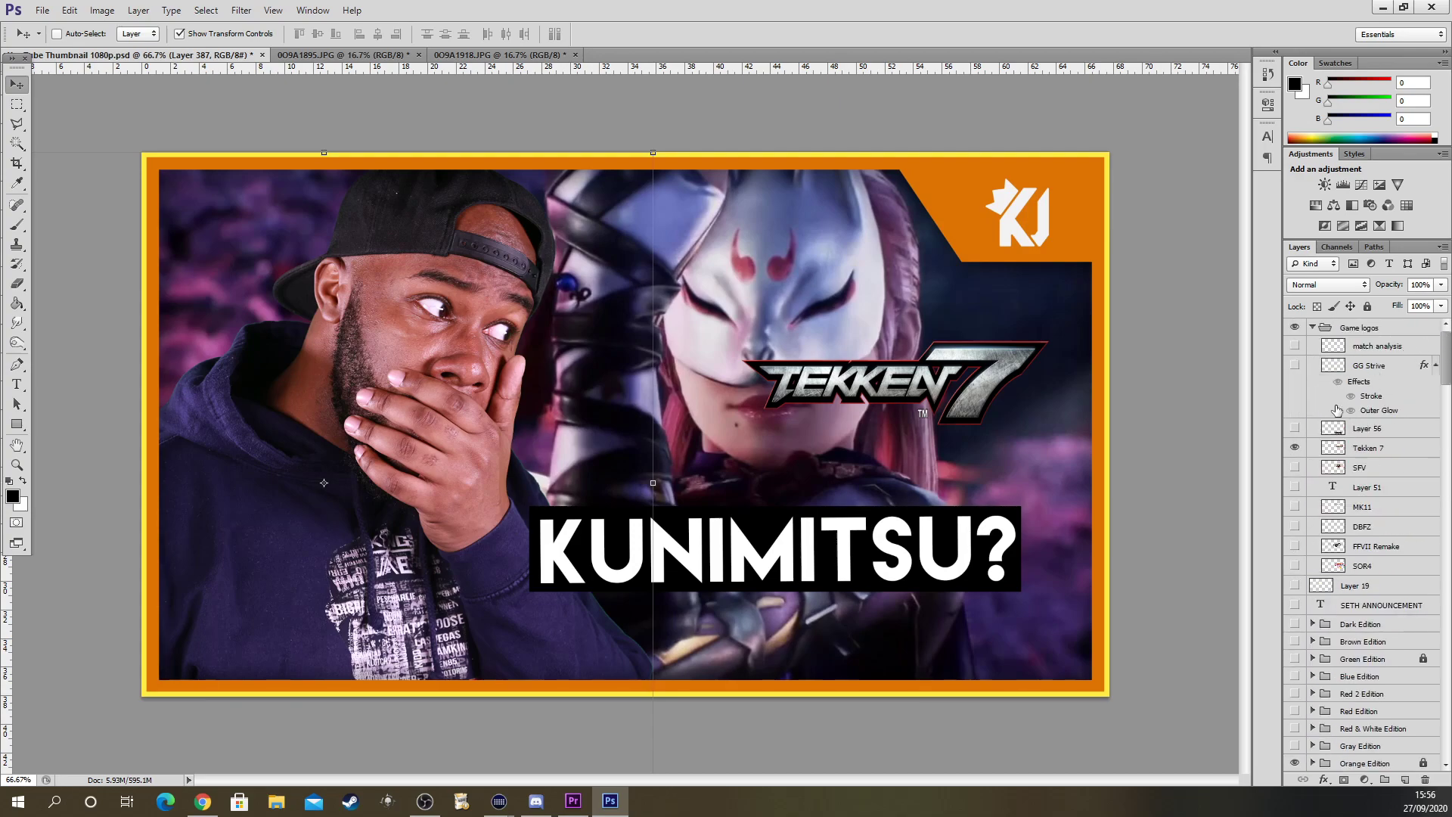
pyautogui.scroll(-1, 1364, 649)
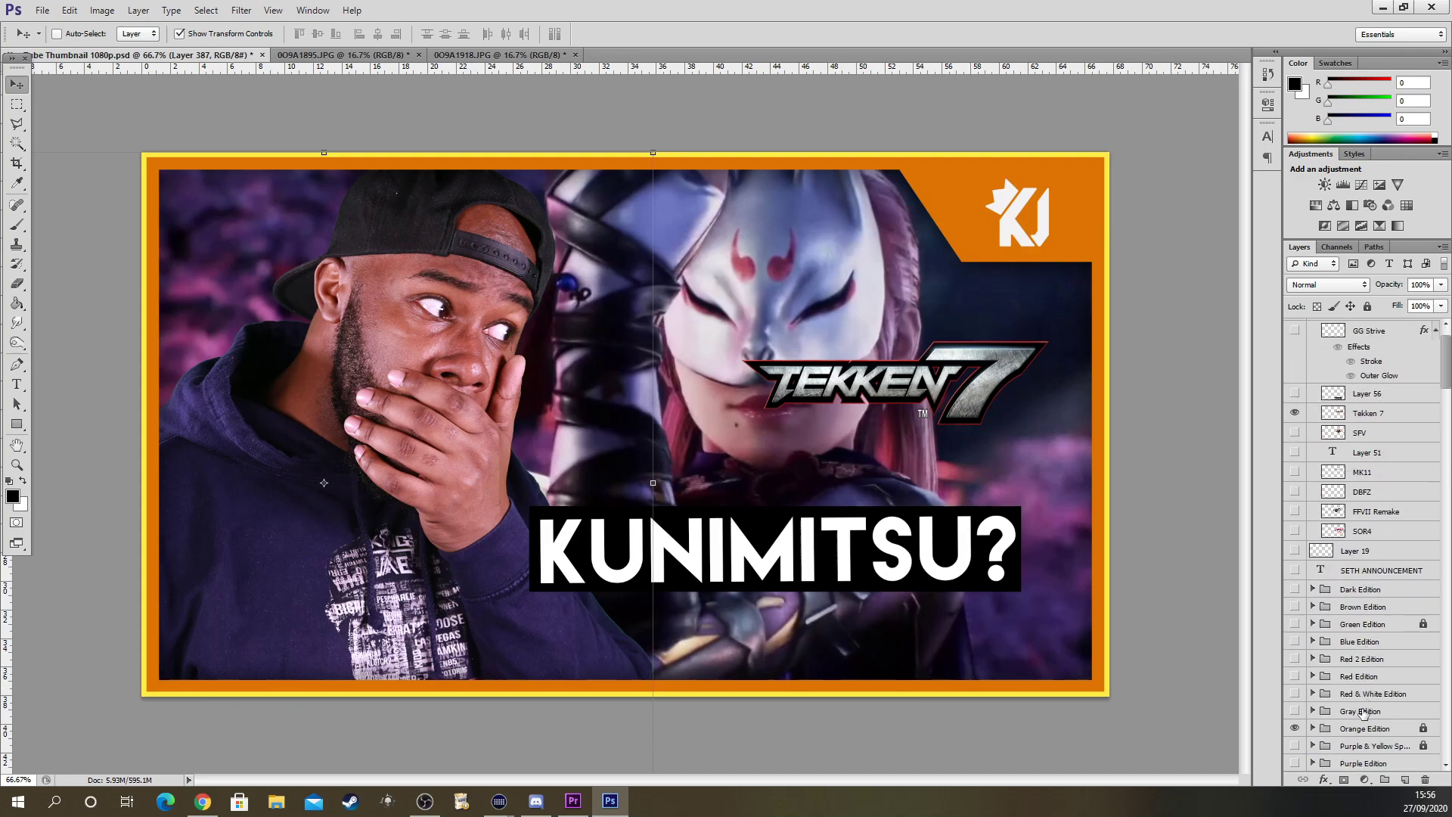
pyautogui.click(1295, 728)
pyautogui.scroll(-2, 1296, 730)
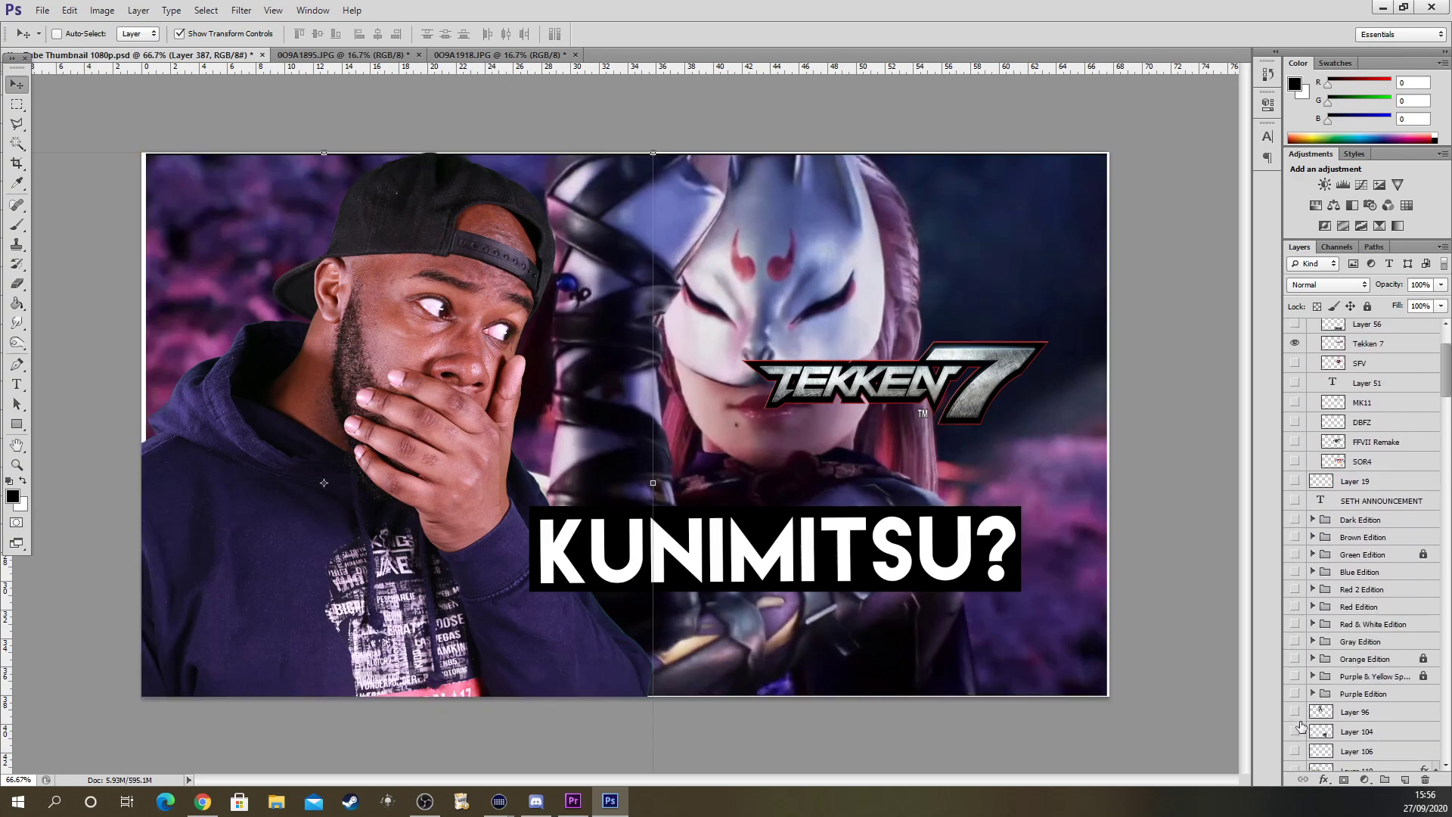
pyautogui.click(1294, 676)
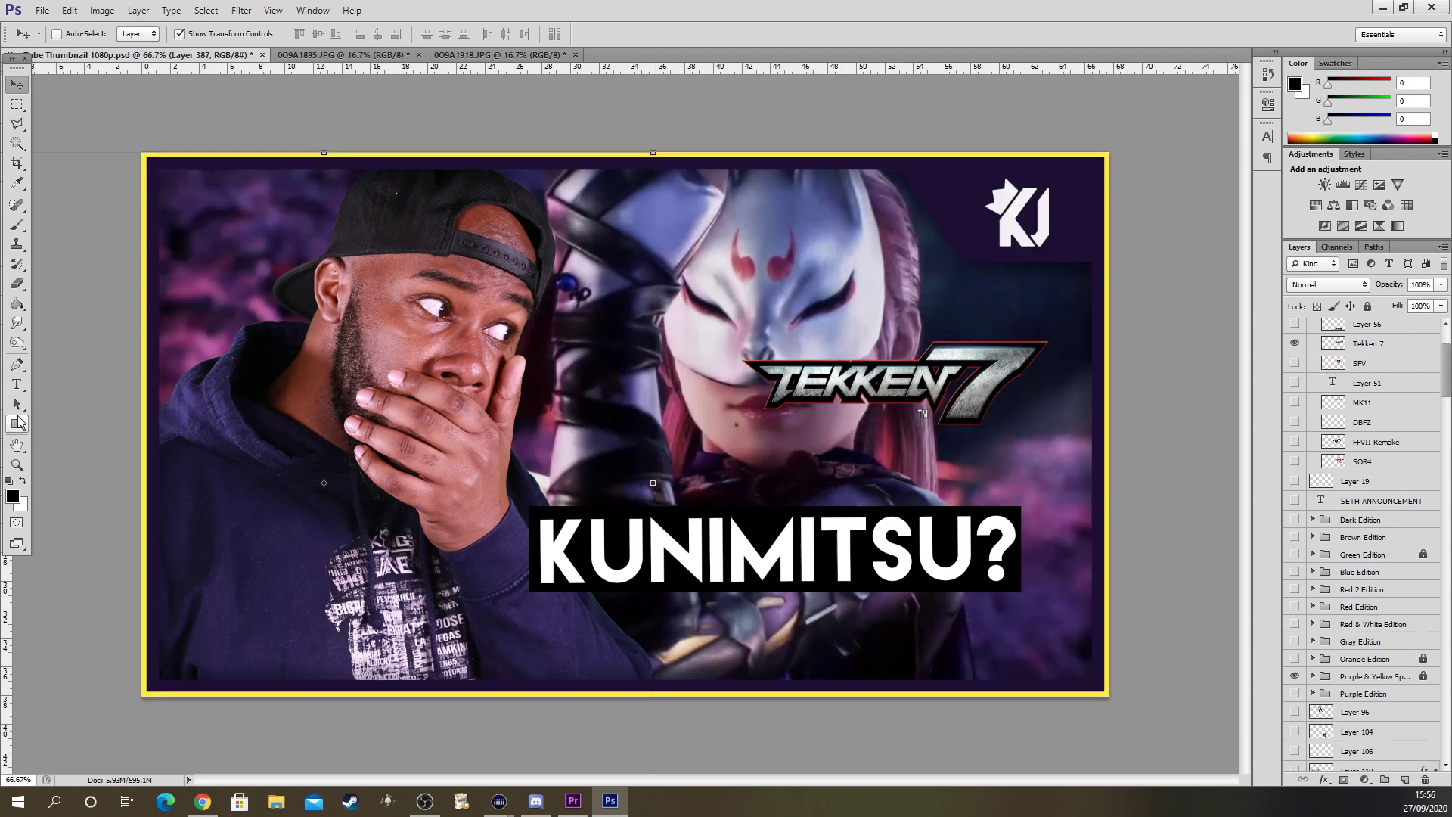
# Add a paragraph text box across the upper middle of the thumbnail containing the word BREAKDOWN
pyautogui.click(17, 383)
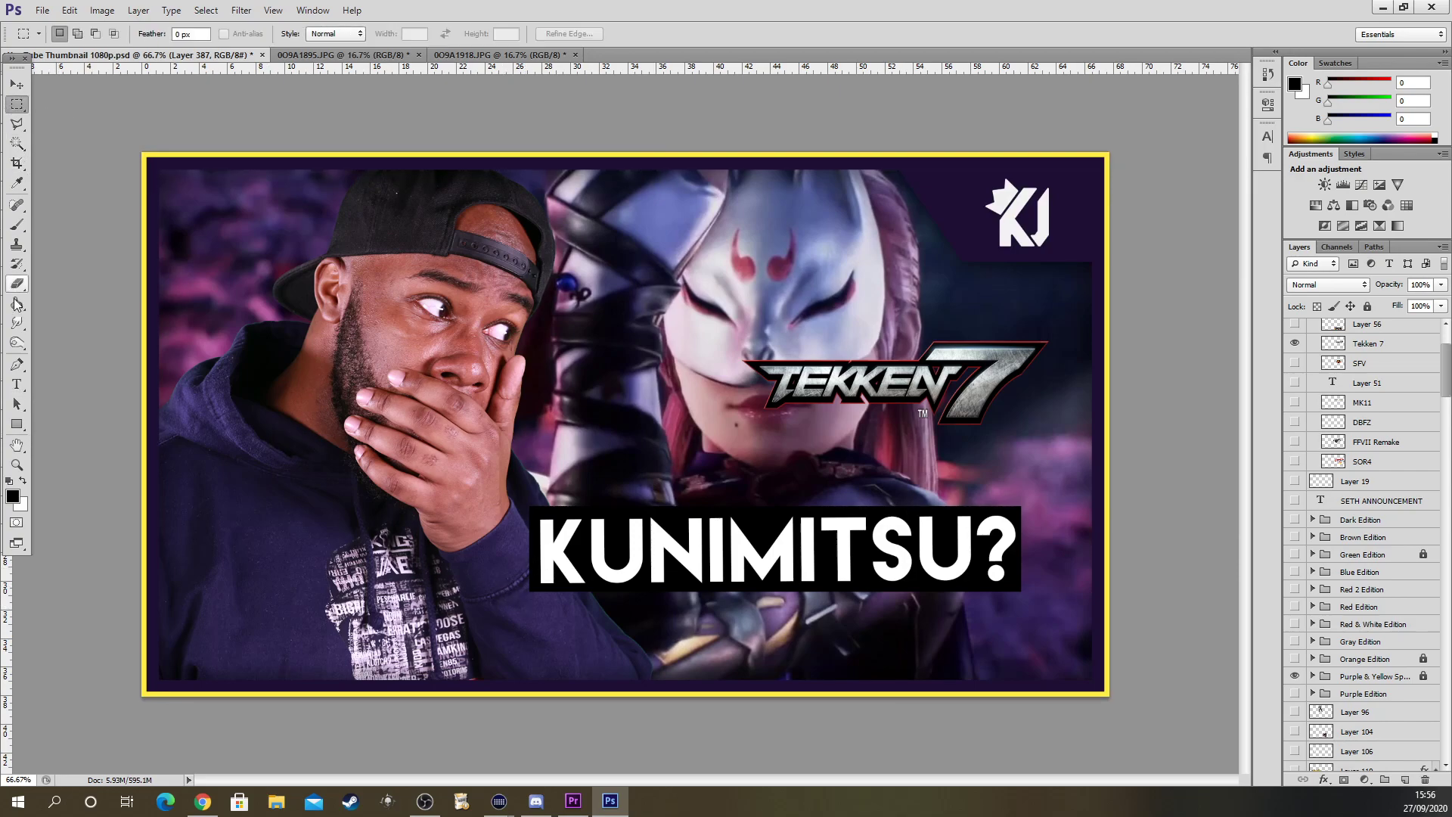
pyautogui.click(17, 401)
pyautogui.click(17, 384)
pyautogui.moveTo(263, 261); pyautogui.dragTo(778, 424)
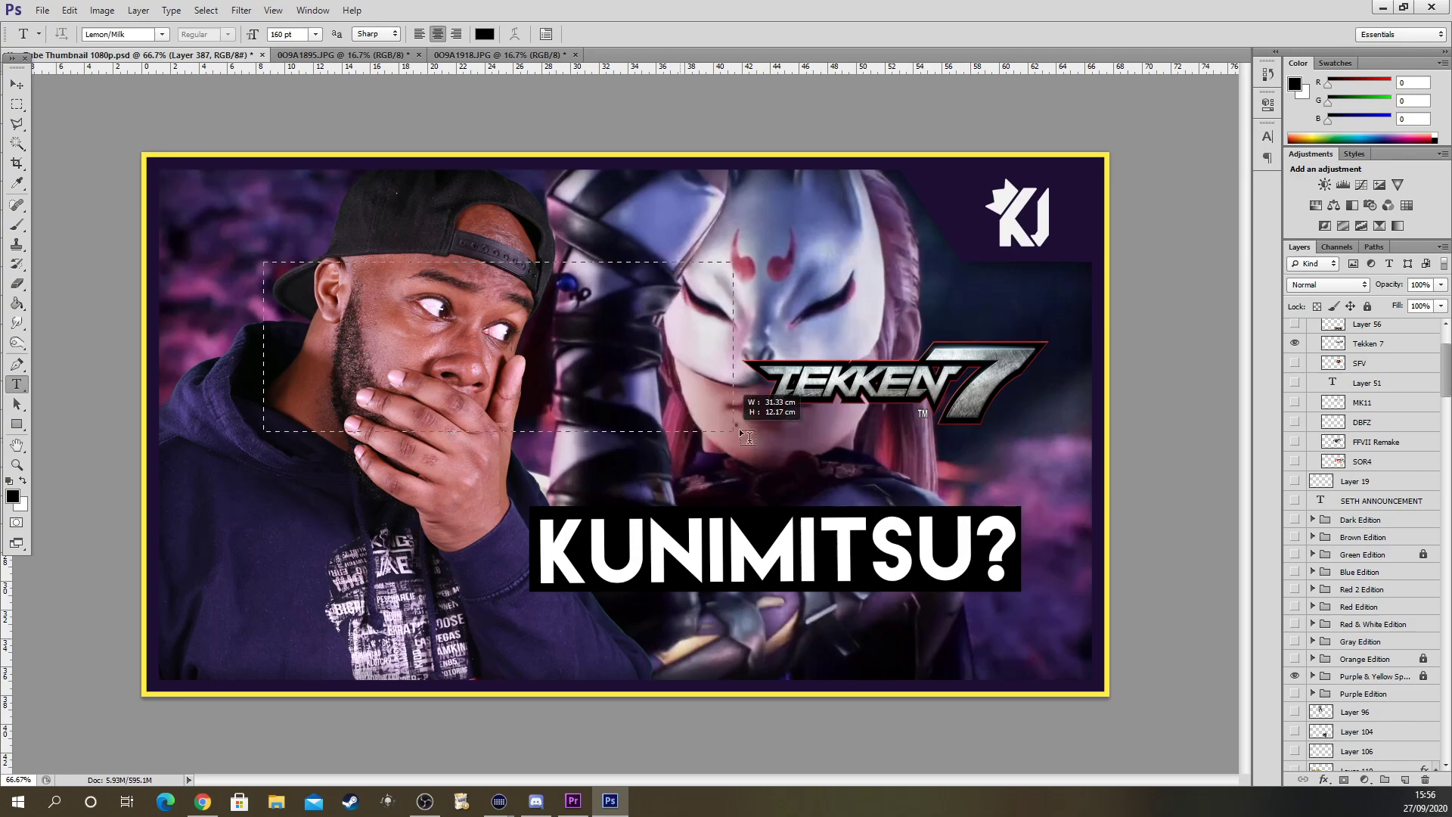
pyautogui.write('BRE')
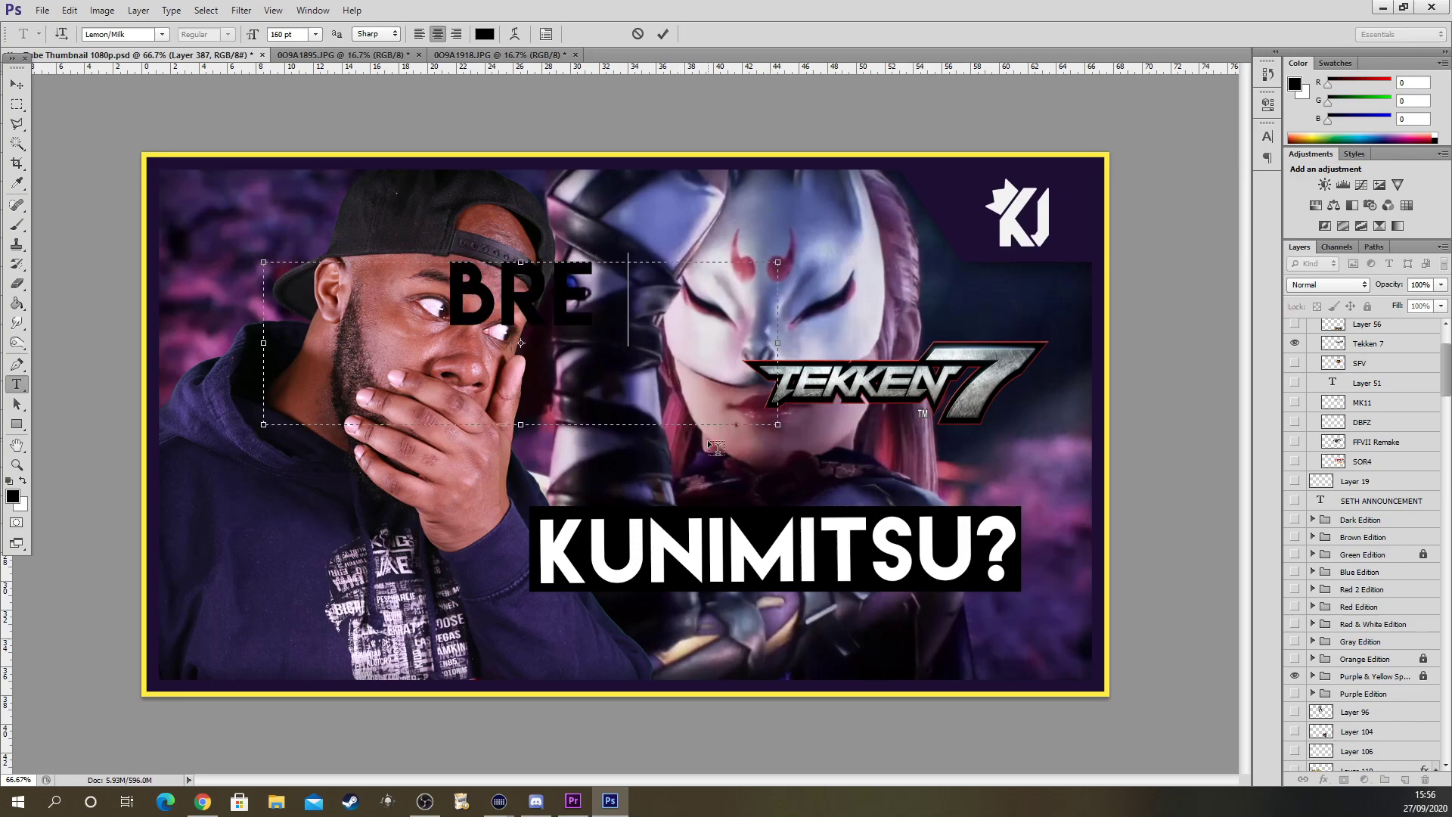
pyautogui.write('AK- DOWN')
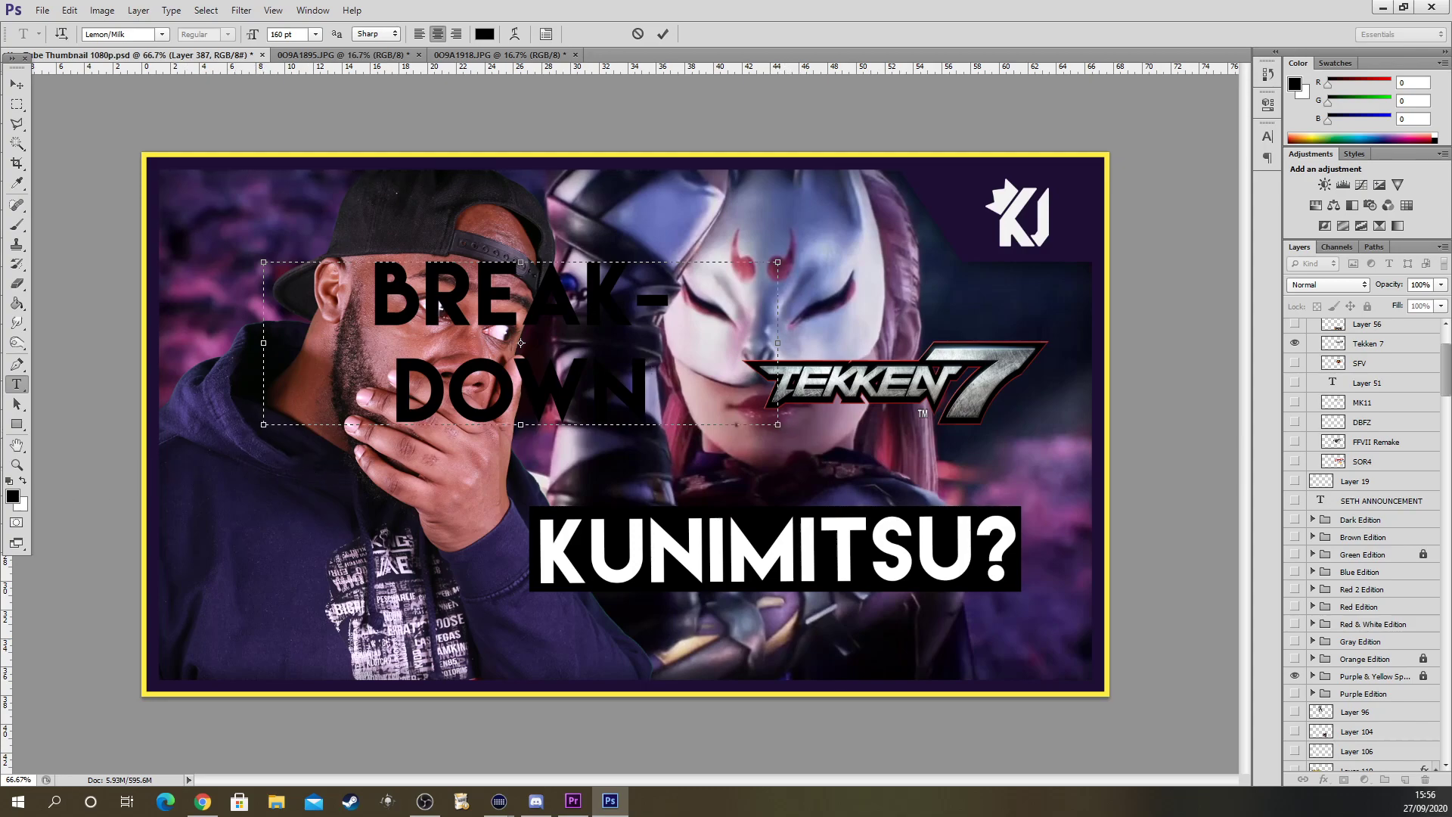
# Format the BREAKDOWN text as white at 140 pt and place it directly below the KUNIMITSU? title
pyautogui.hotkey('ctrl', 'a')
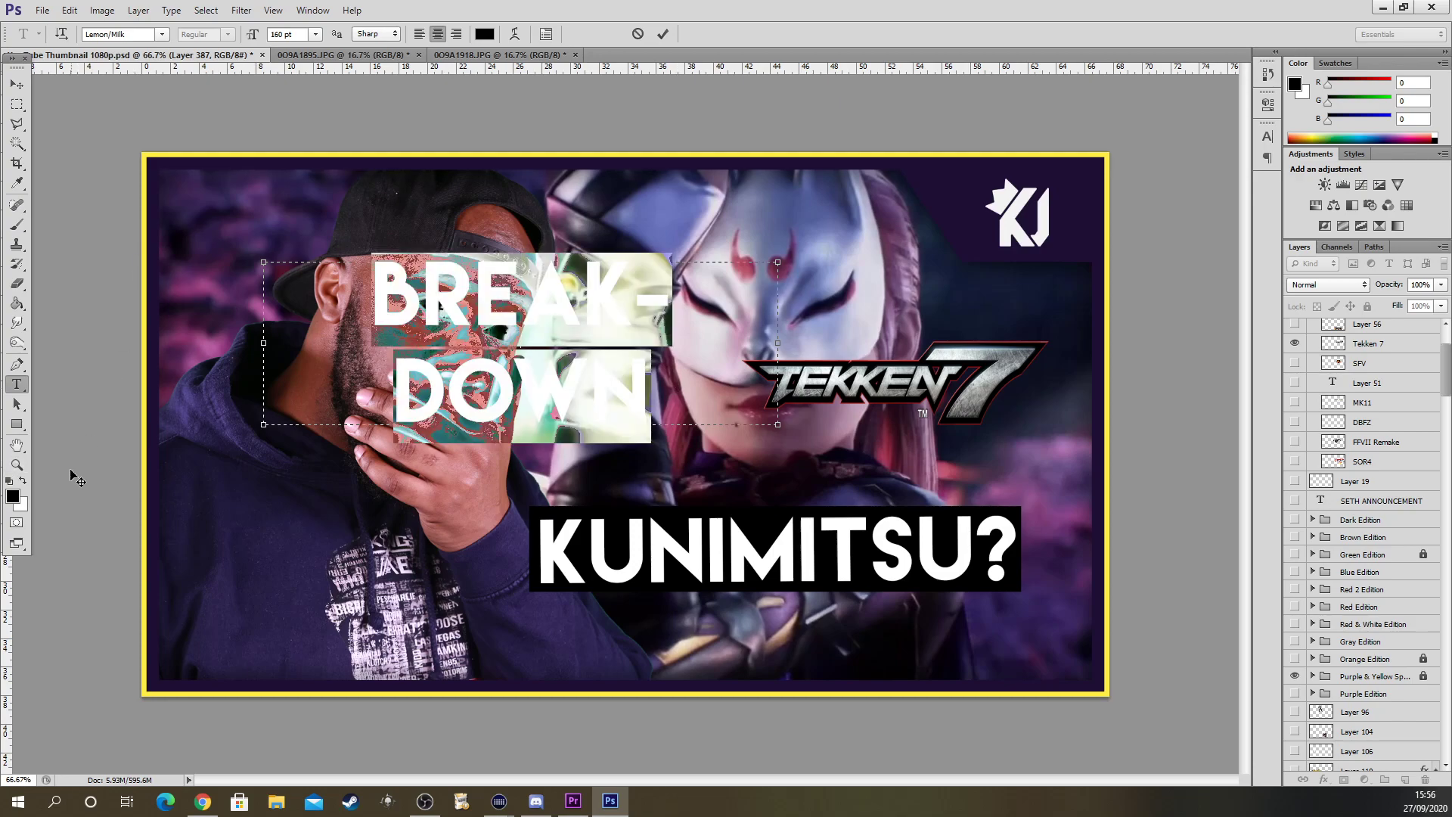
pyautogui.click(25, 481)
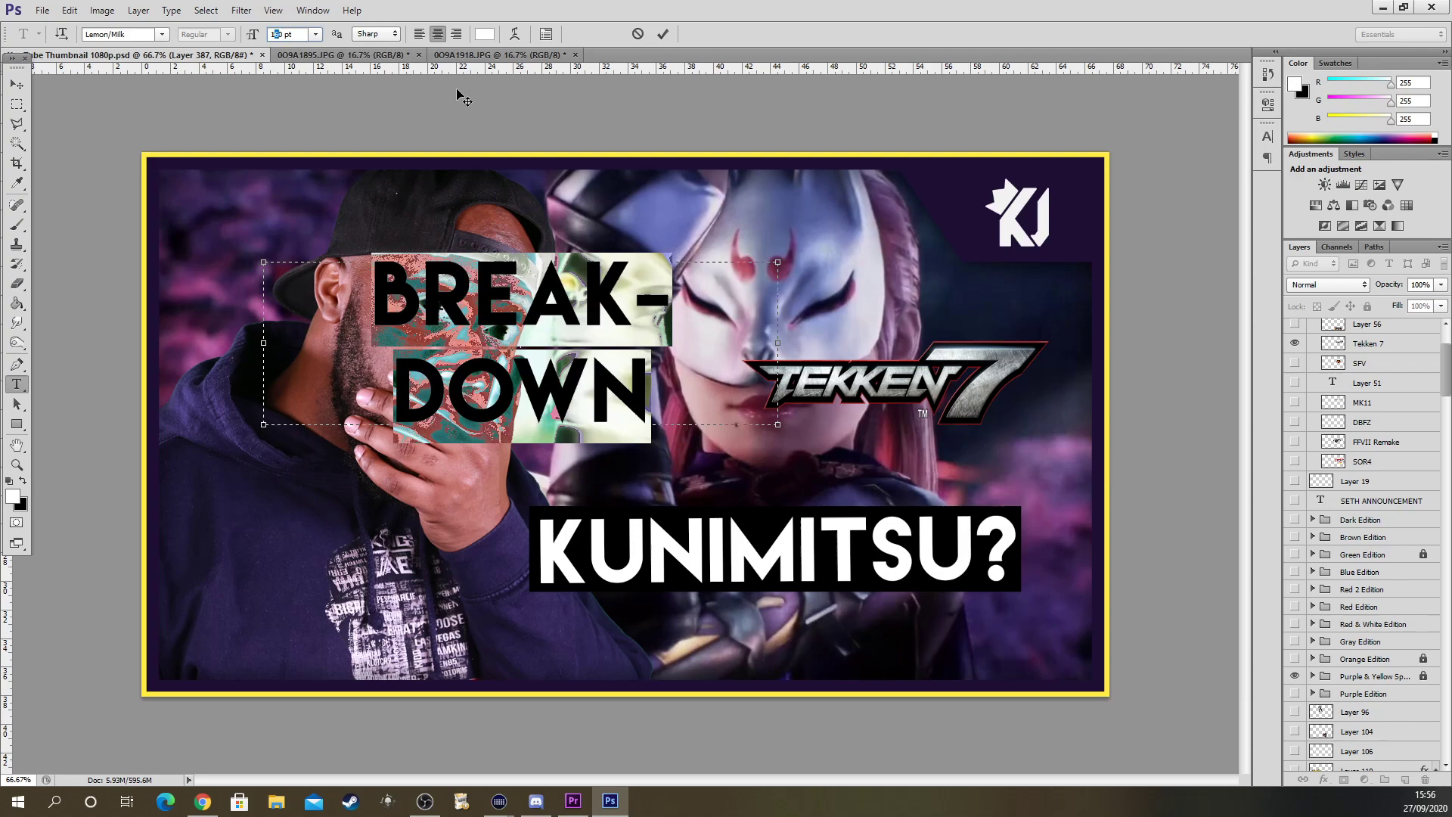
pyautogui.write('4')
pyautogui.click(21, 80)
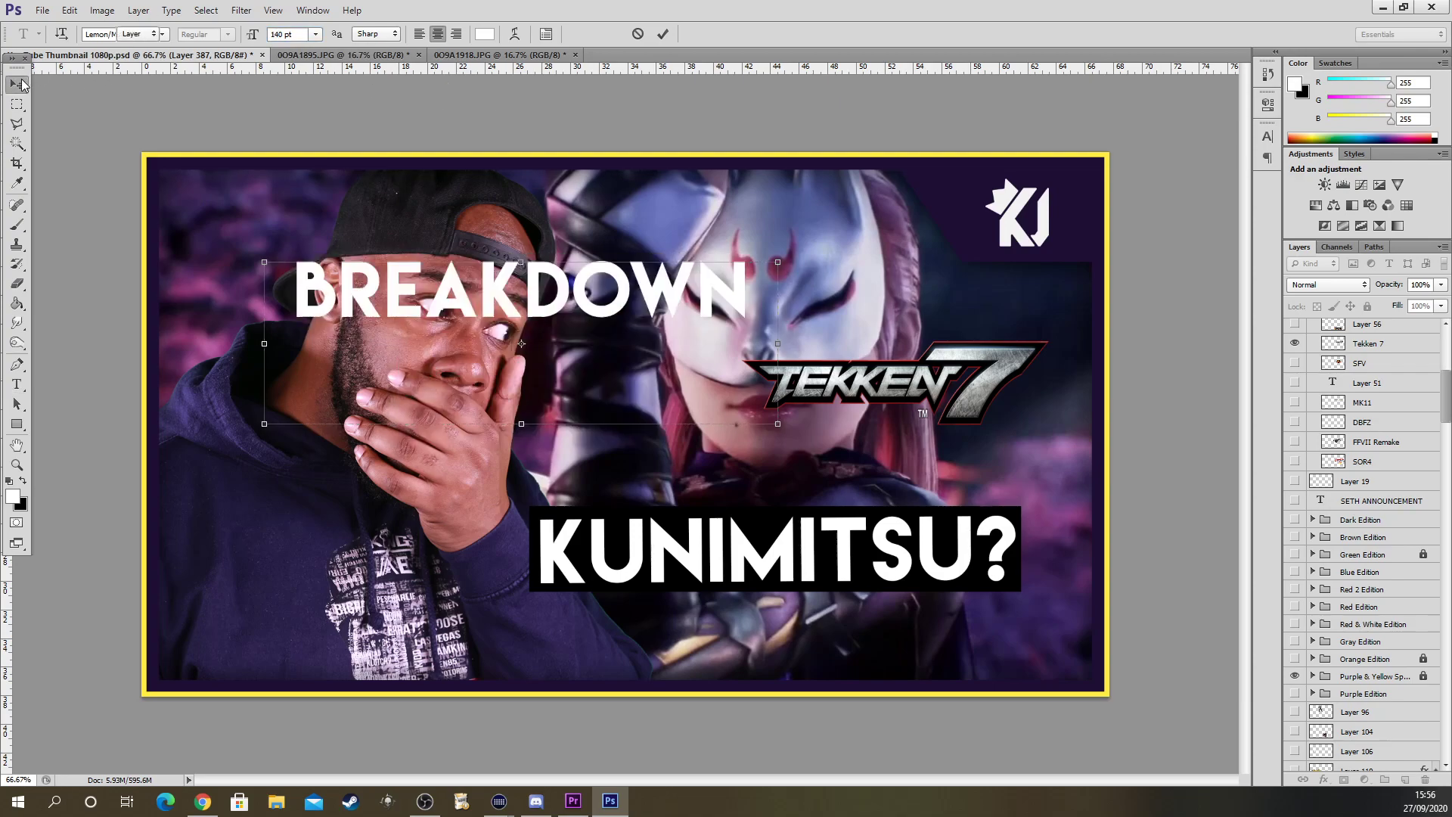
pyautogui.moveTo(536, 279); pyautogui.dragTo(789, 620)
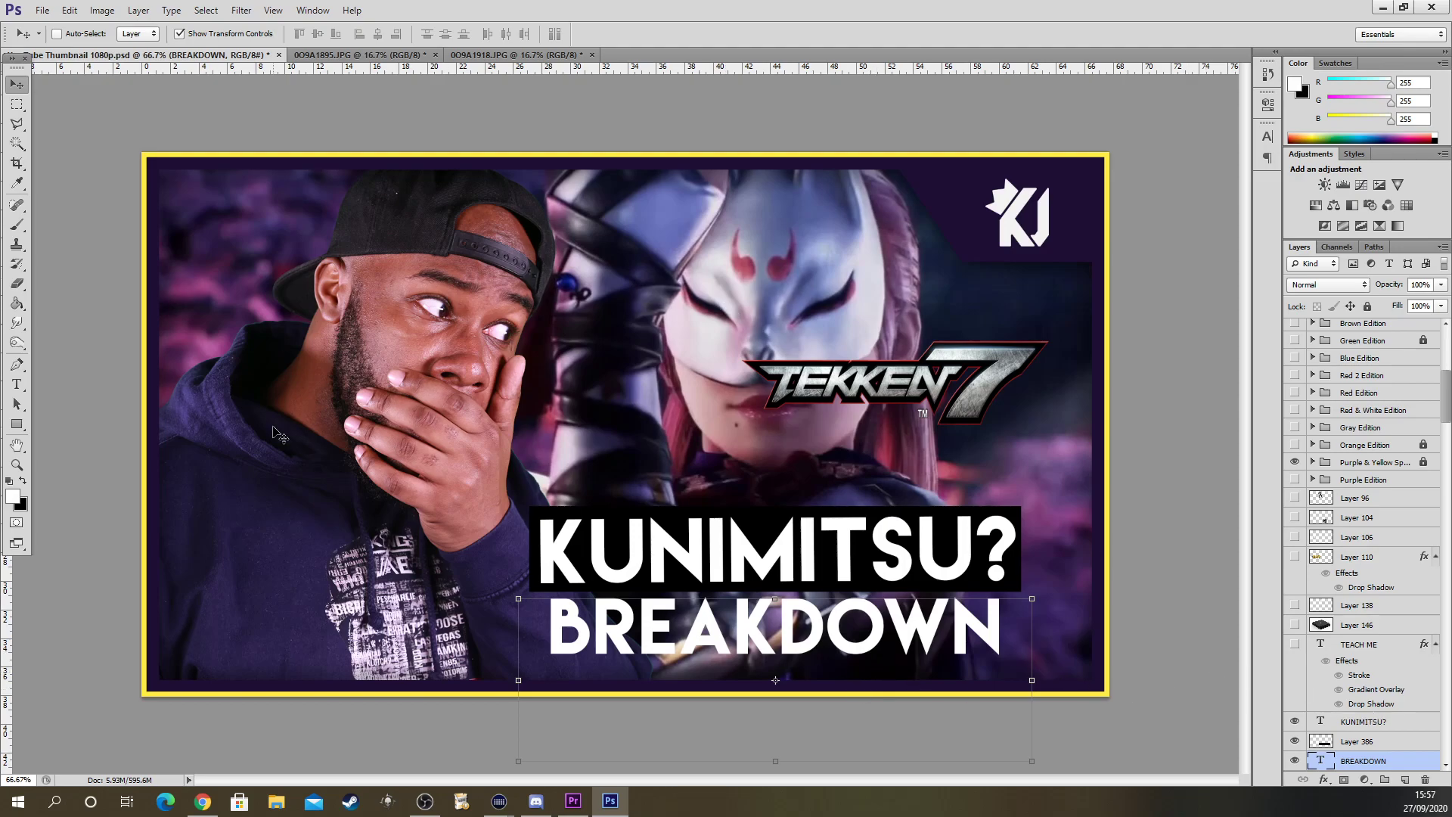
# Recolor the BREAKDOWN text to a bright purple, RGB 157, 85, 255
pyautogui.click(17, 384)
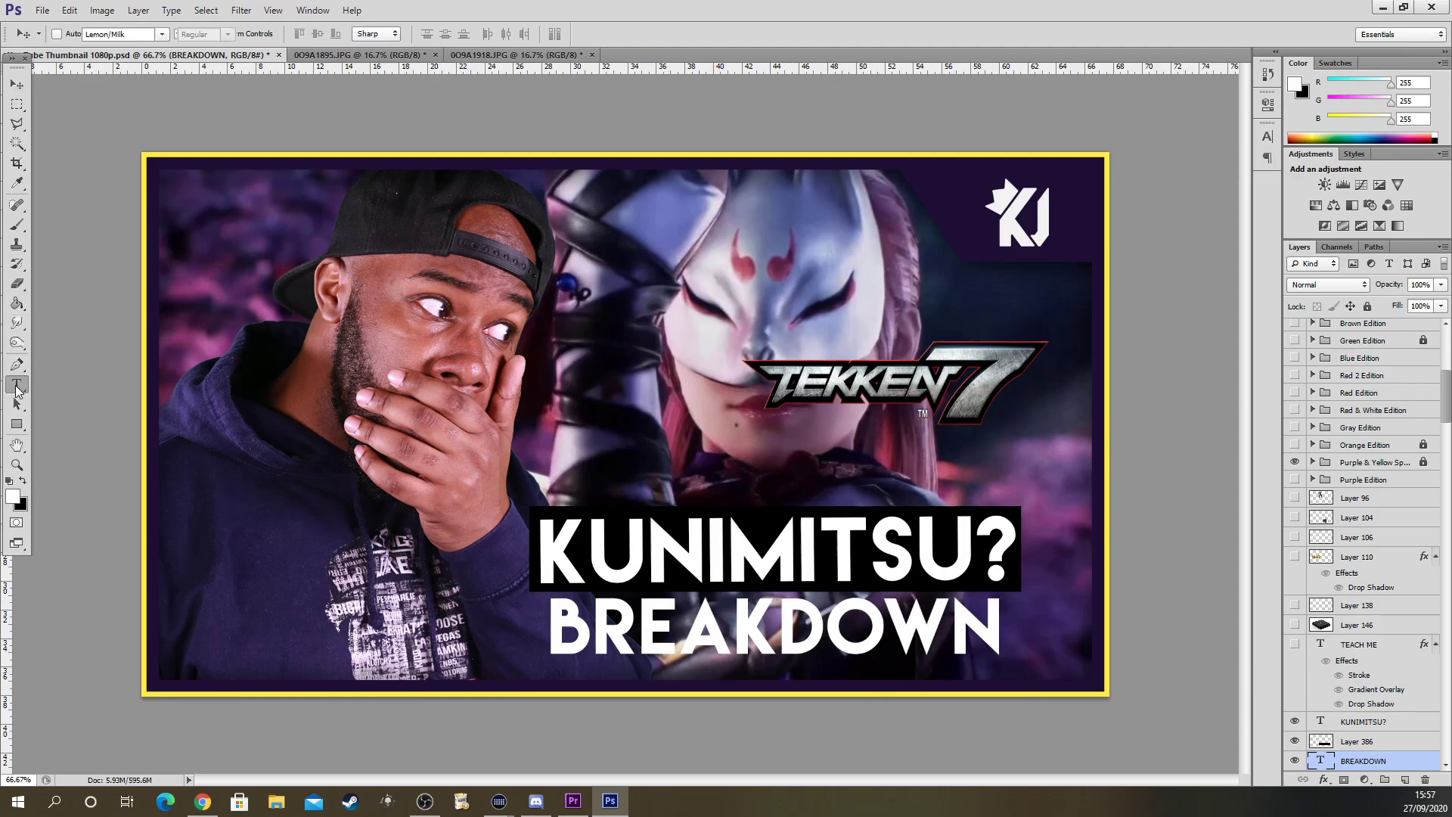
pyautogui.moveTo(550, 618); pyautogui.dragTo(1006, 628)
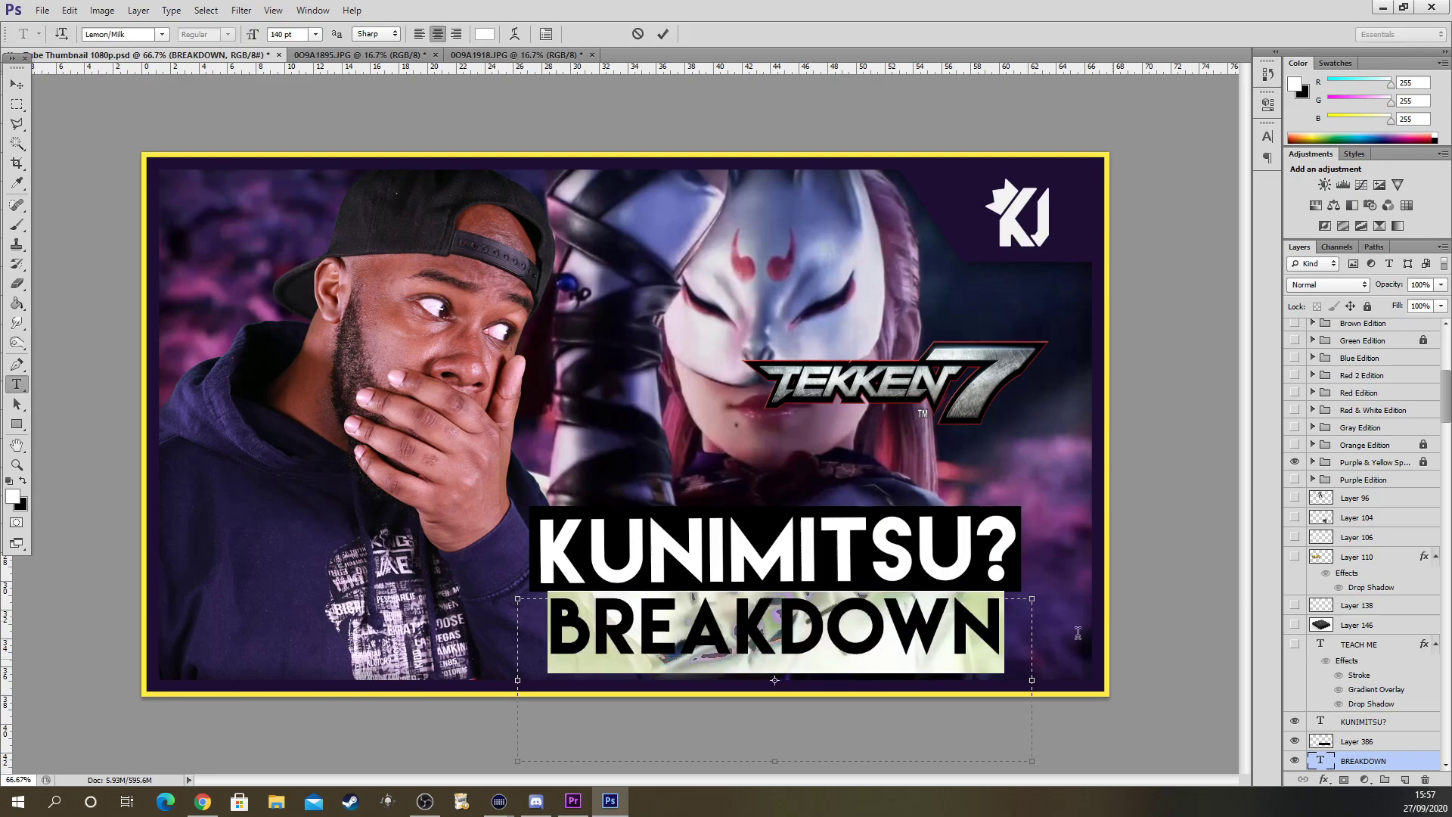
pyautogui.click(17, 493)
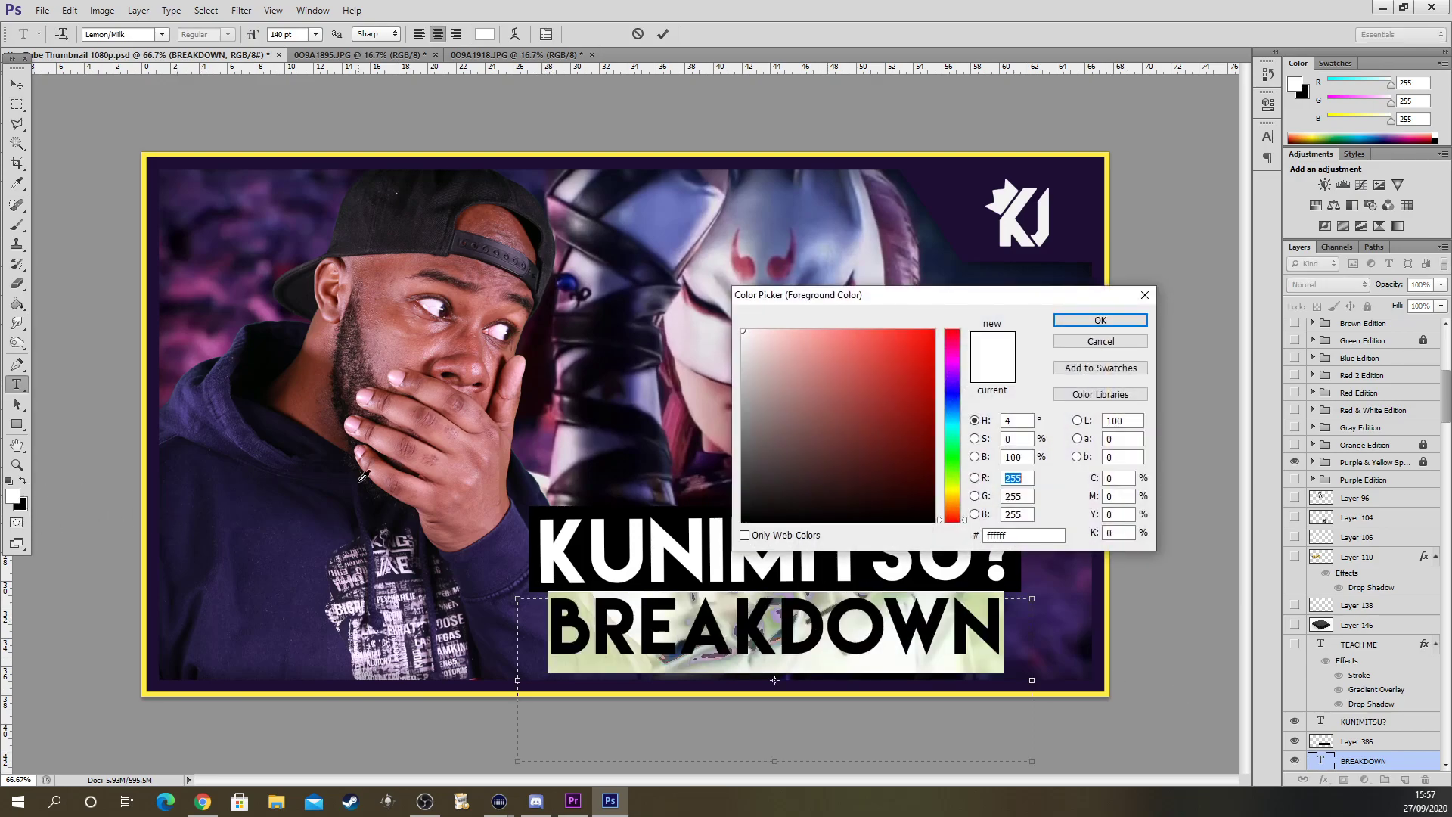
pyautogui.click(958, 382)
pyautogui.click(915, 333)
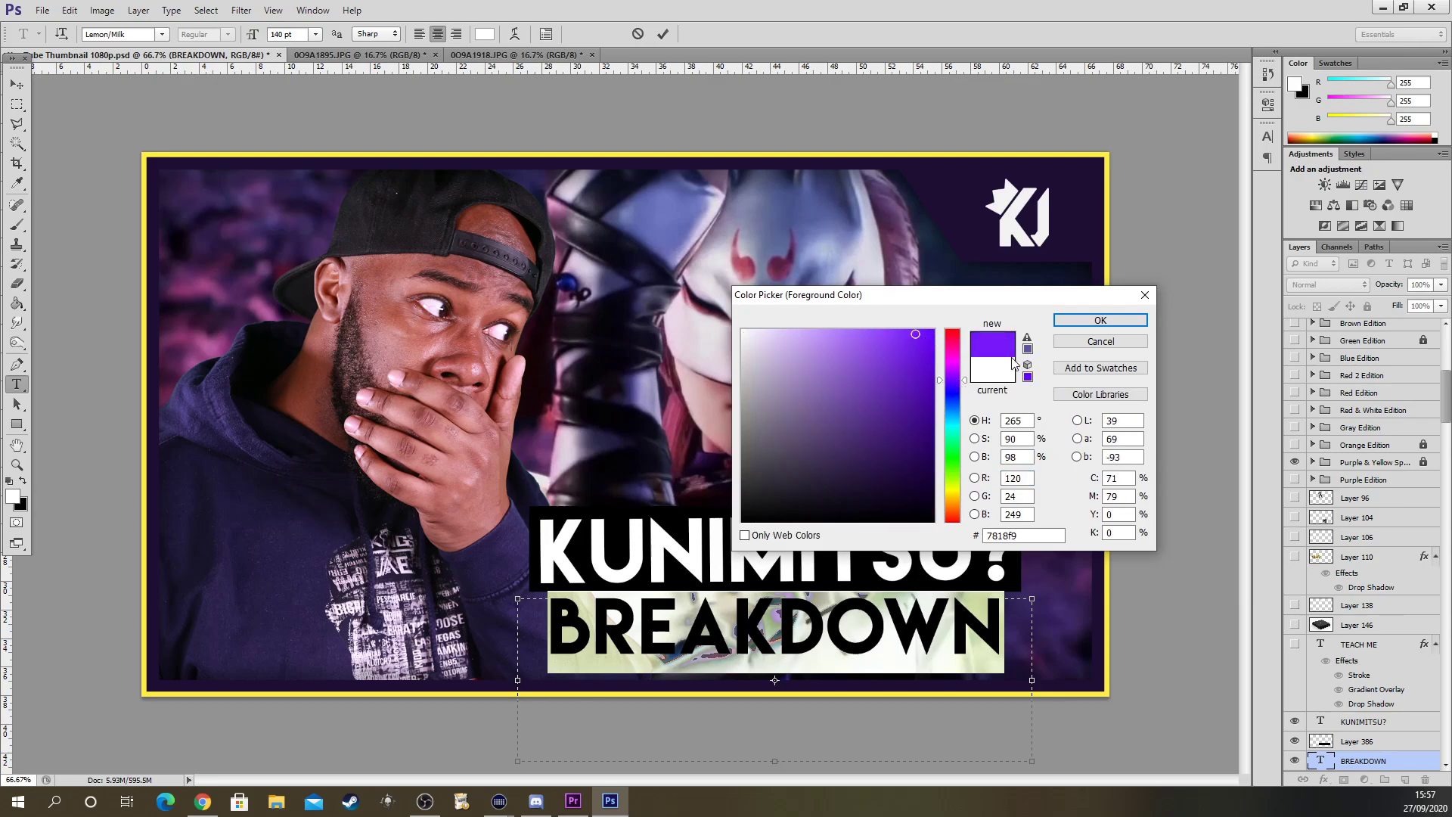
pyautogui.moveTo(900, 339); pyautogui.dragTo(871, 329)
pyautogui.click(1101, 320)
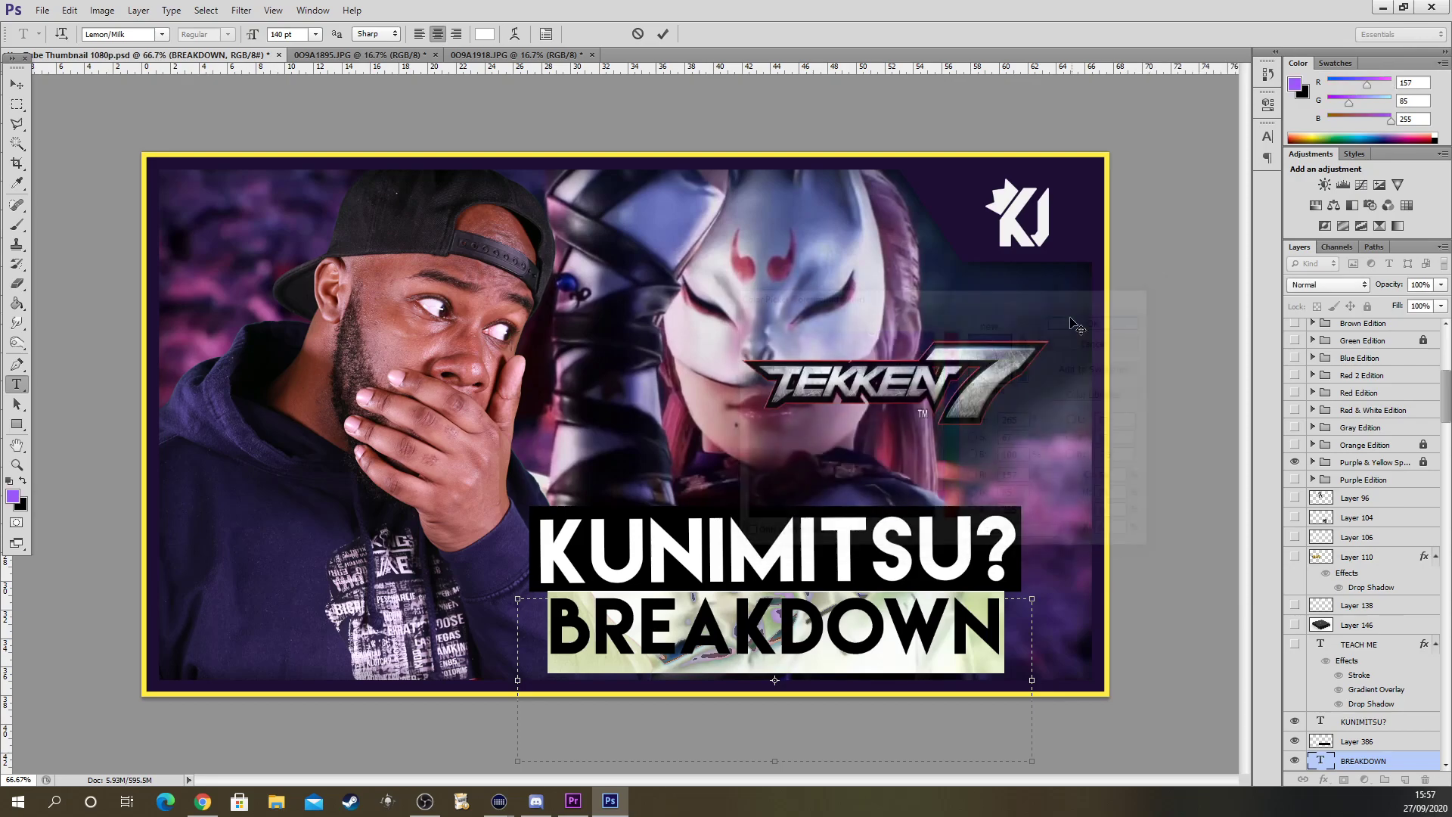
pyautogui.click(1022, 626)
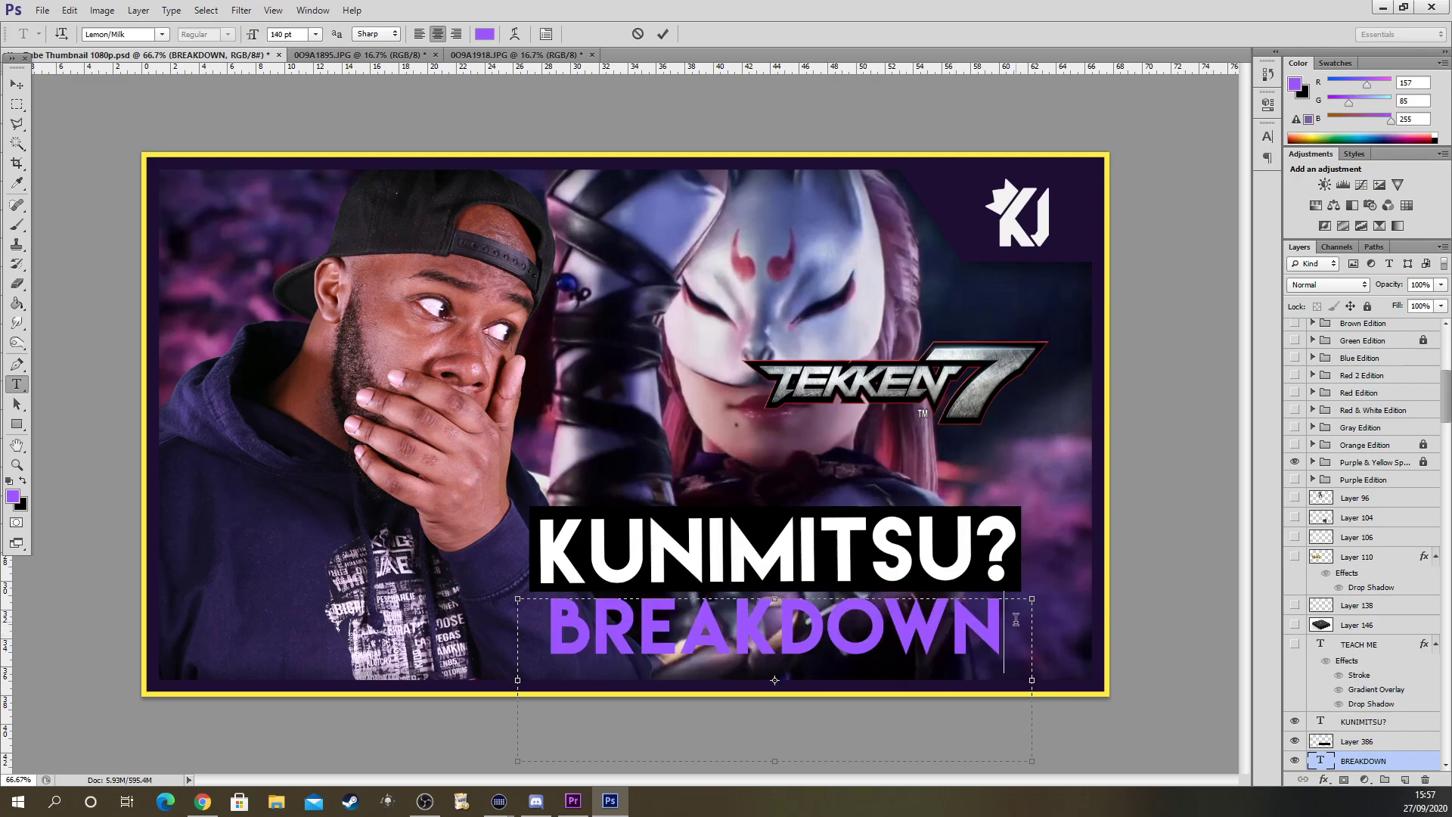
pyautogui.click(15, 85)
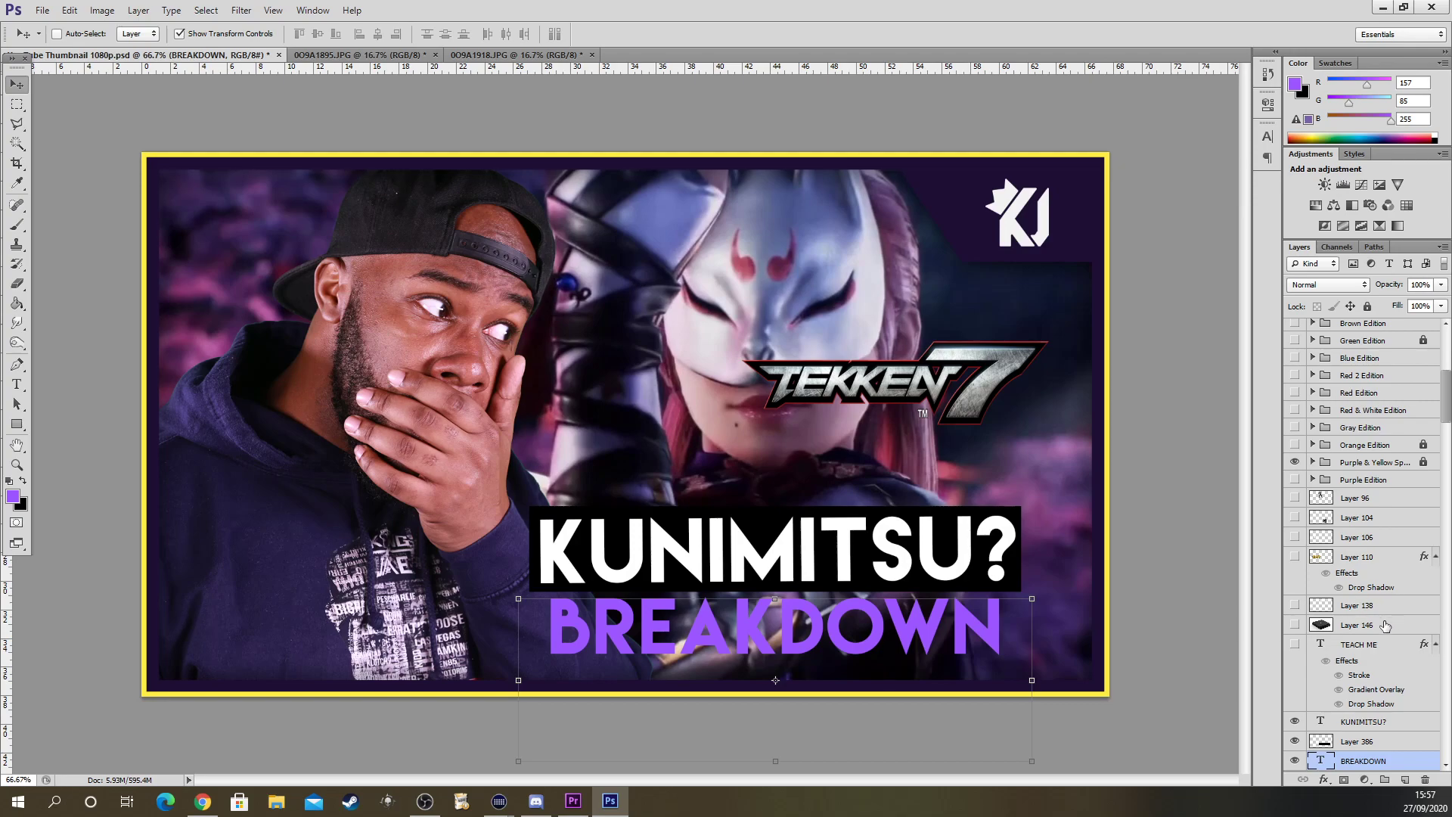
# Stretch the black box on Layer 386 downward to about 203% height and place the BREAKDOWN layer above it
pyautogui.scroll(-2, 1384, 626)
pyautogui.click(1361, 652)
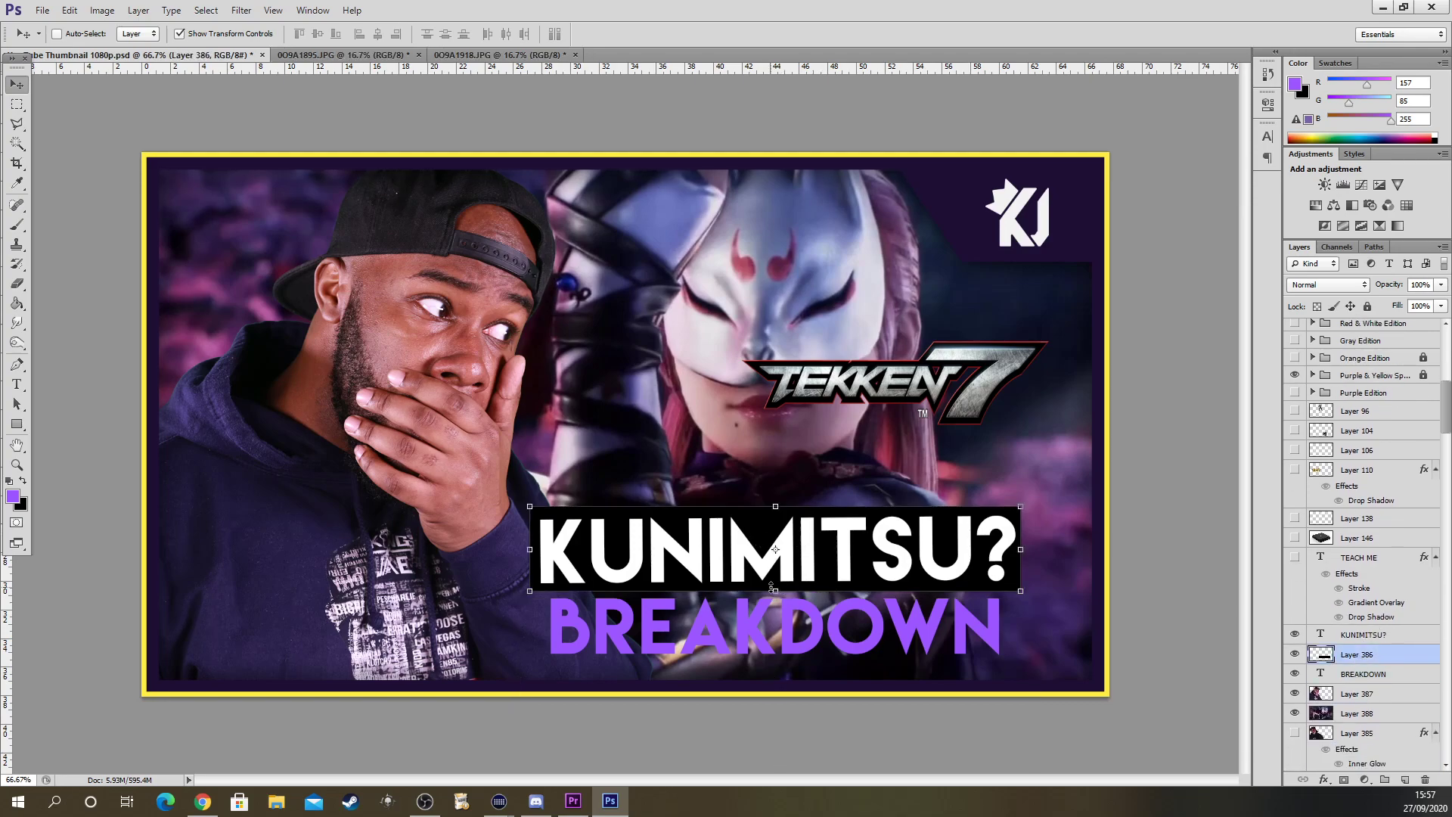
pyautogui.hotkey('ctrl', 't')
pyautogui.moveTo(774, 594); pyautogui.dragTo(772, 673)
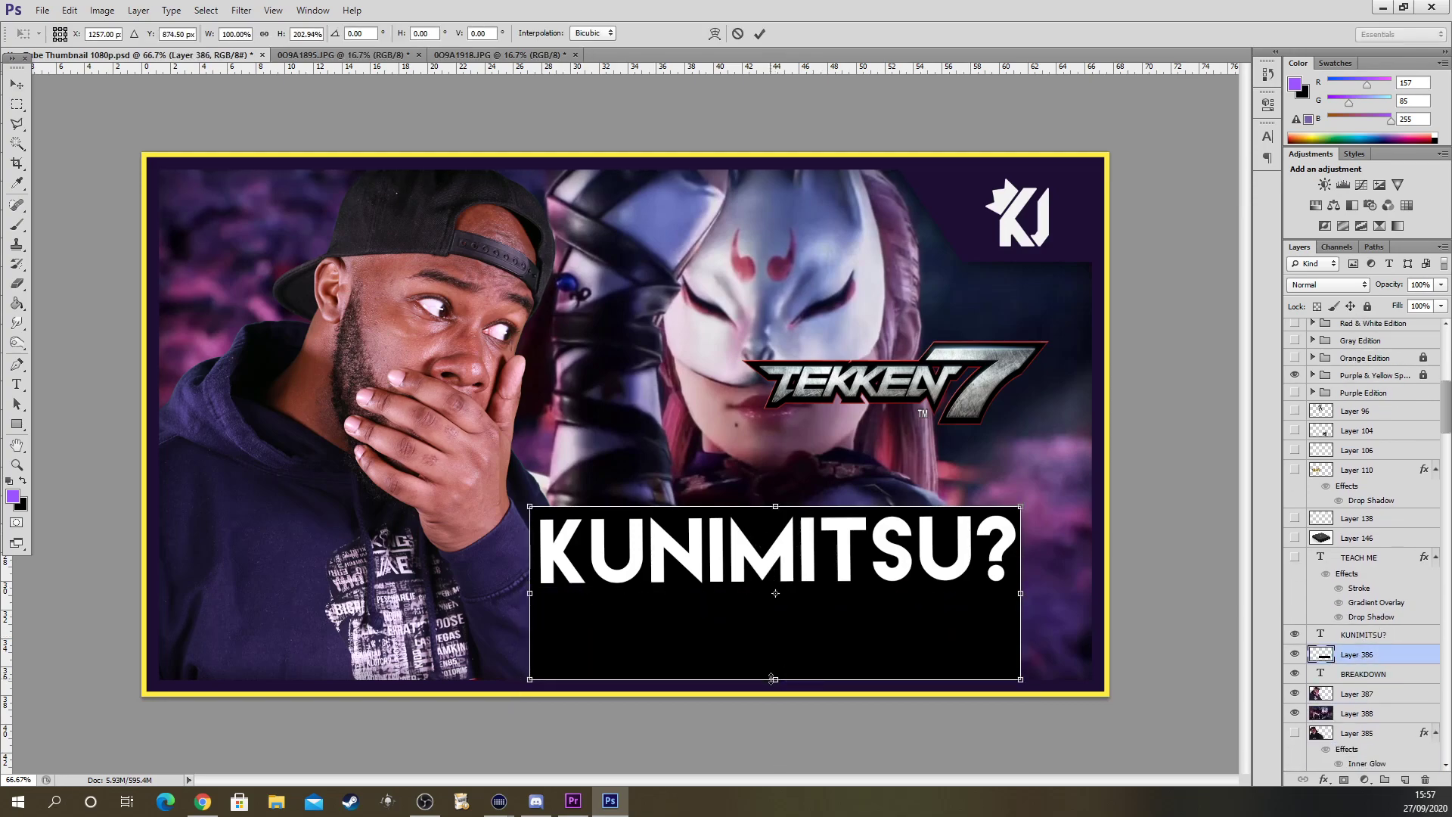
pyautogui.press('Return')
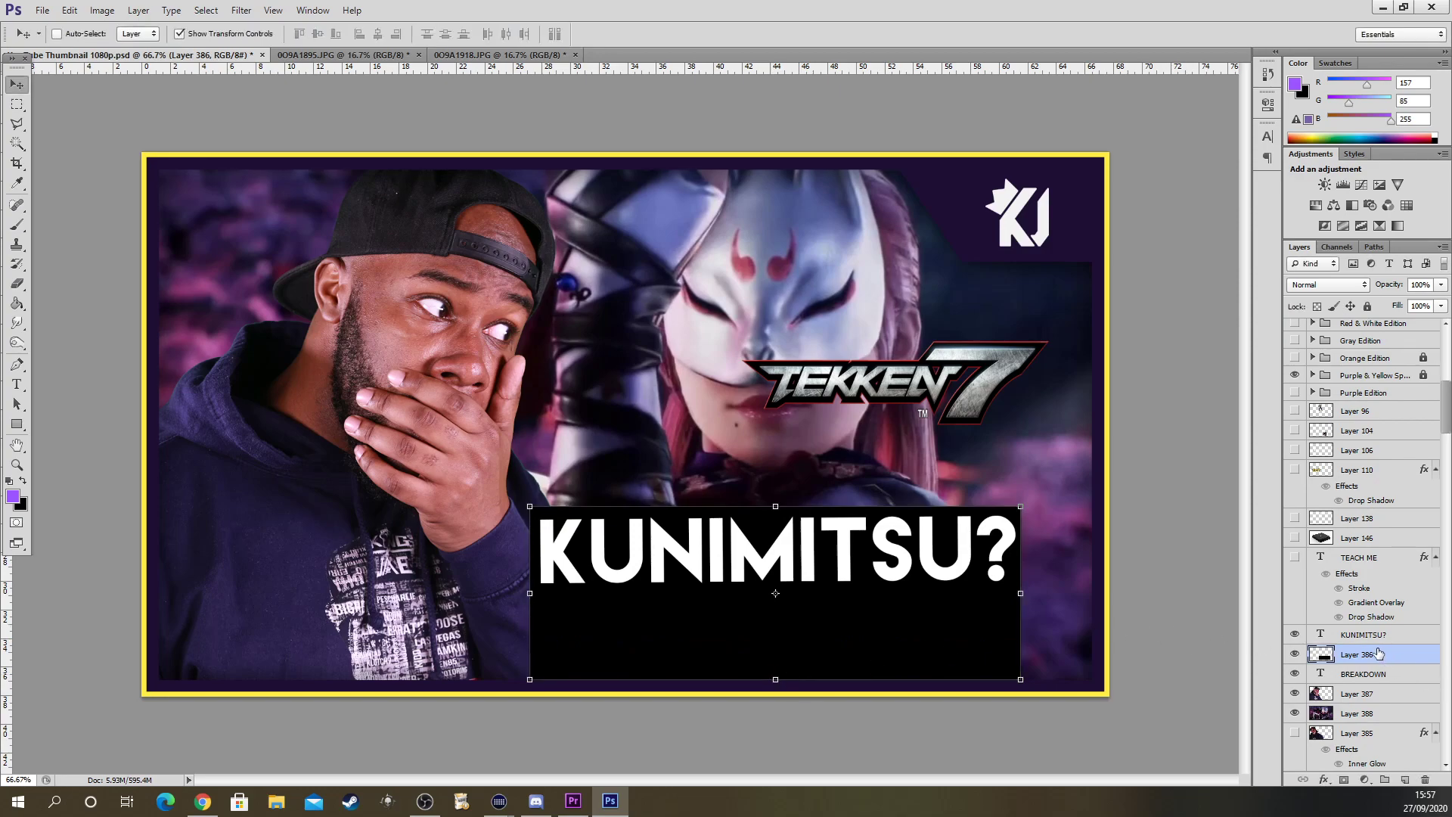
pyautogui.moveTo(1362, 672); pyautogui.dragTo(1362, 651)
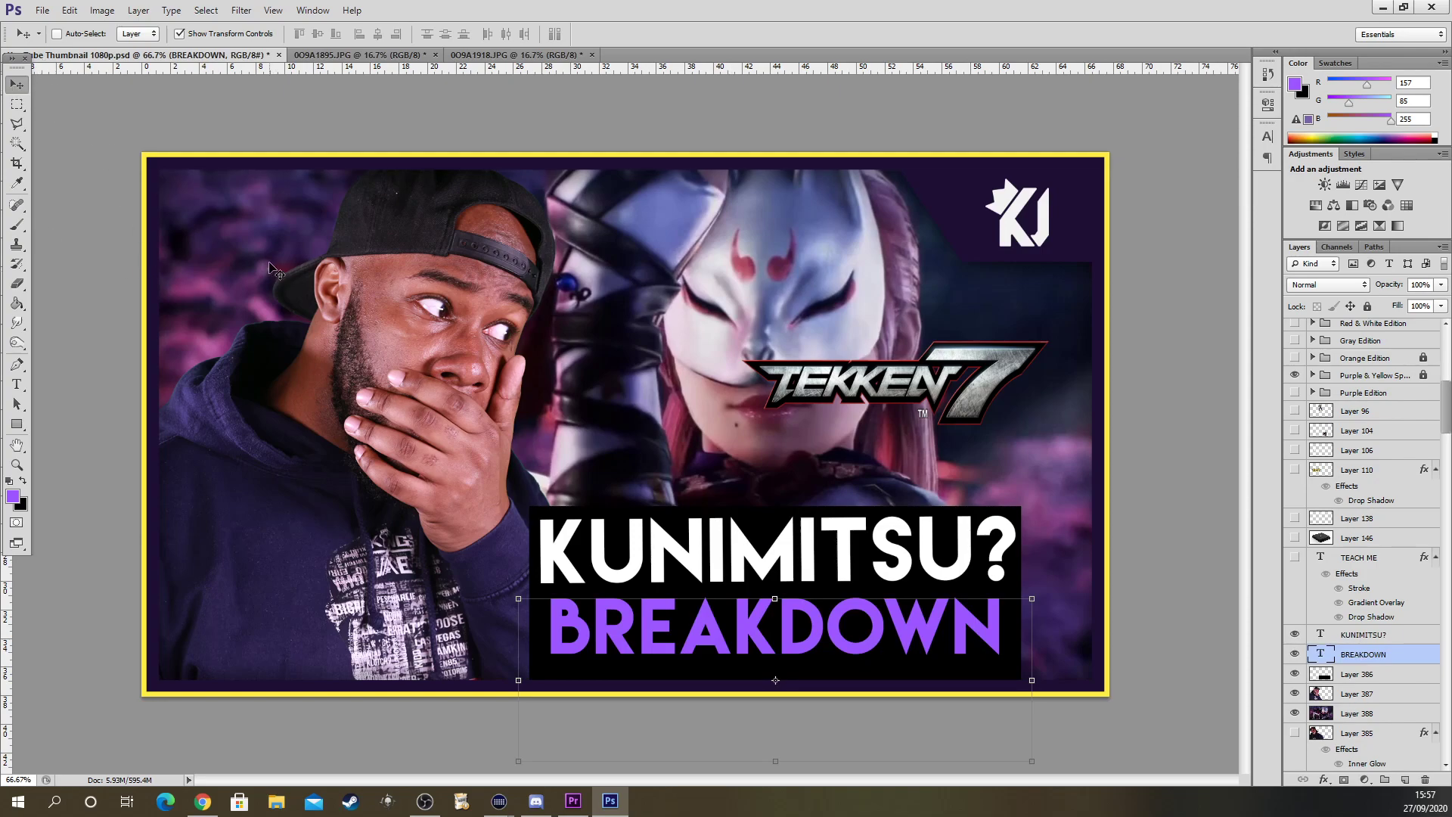
# Move the KUNIMITSU? text, BREAKDOWN text and black box together up and to the right, clear of the frame
pyautogui.keyDown('ctrl'); pyautogui.click(1358, 674); pyautogui.keyUp('ctrl')
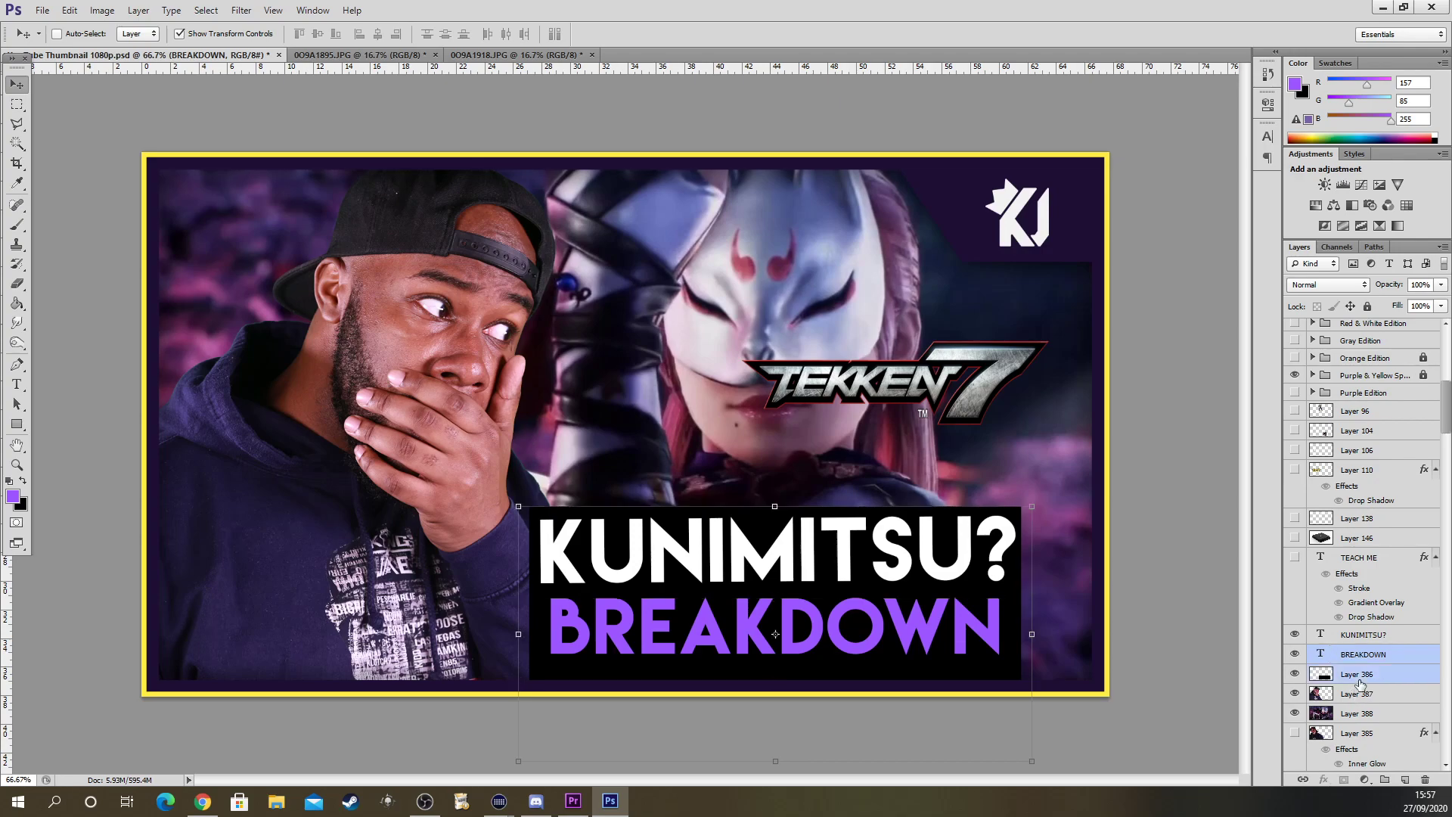
pyautogui.keyDown('ctrl'); pyautogui.click(1360, 639); pyautogui.keyUp('ctrl')
pyautogui.moveTo(876, 599); pyautogui.dragTo(903, 560)
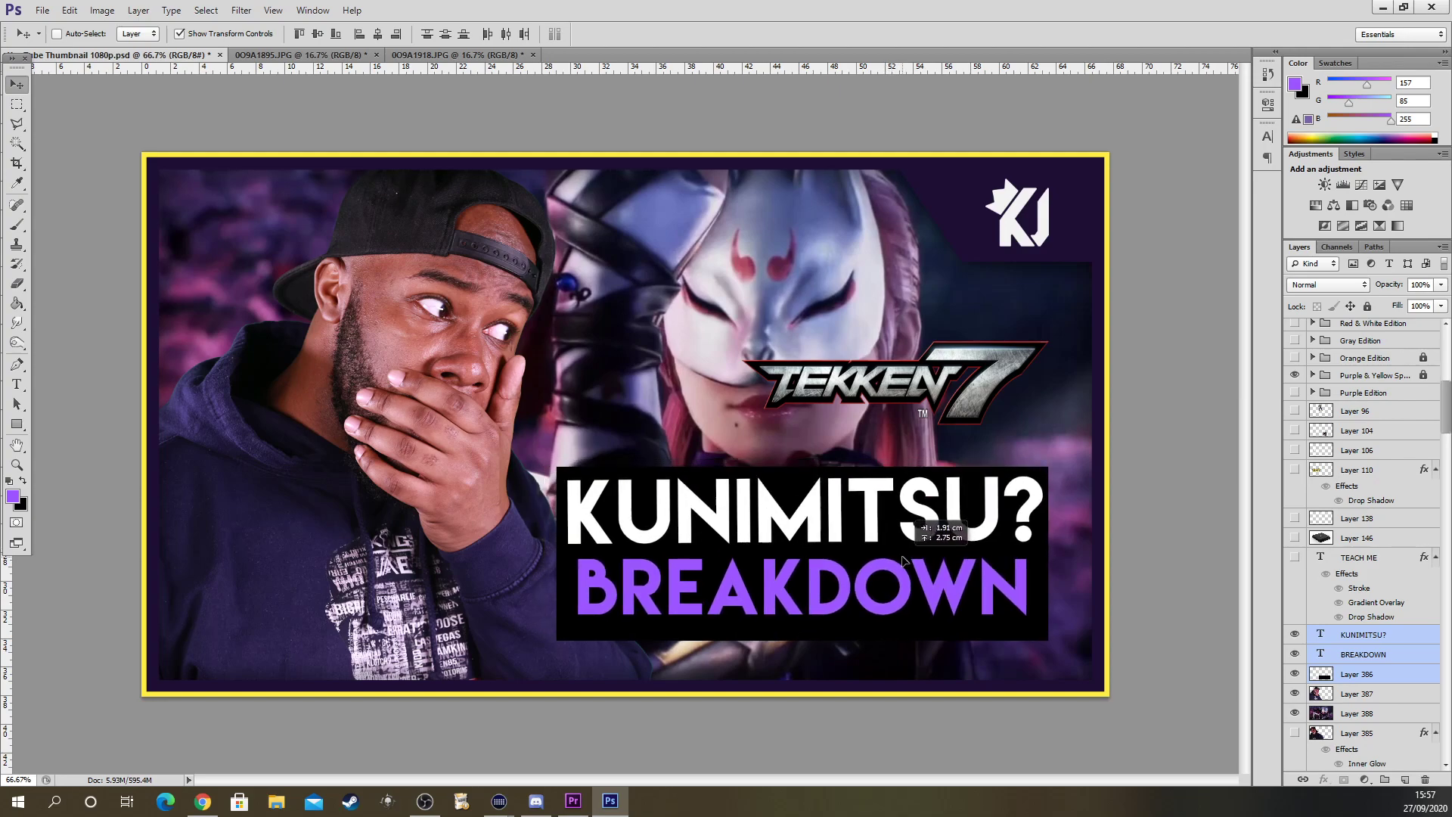
pyautogui.moveTo(903, 560); pyautogui.dragTo(918, 558)
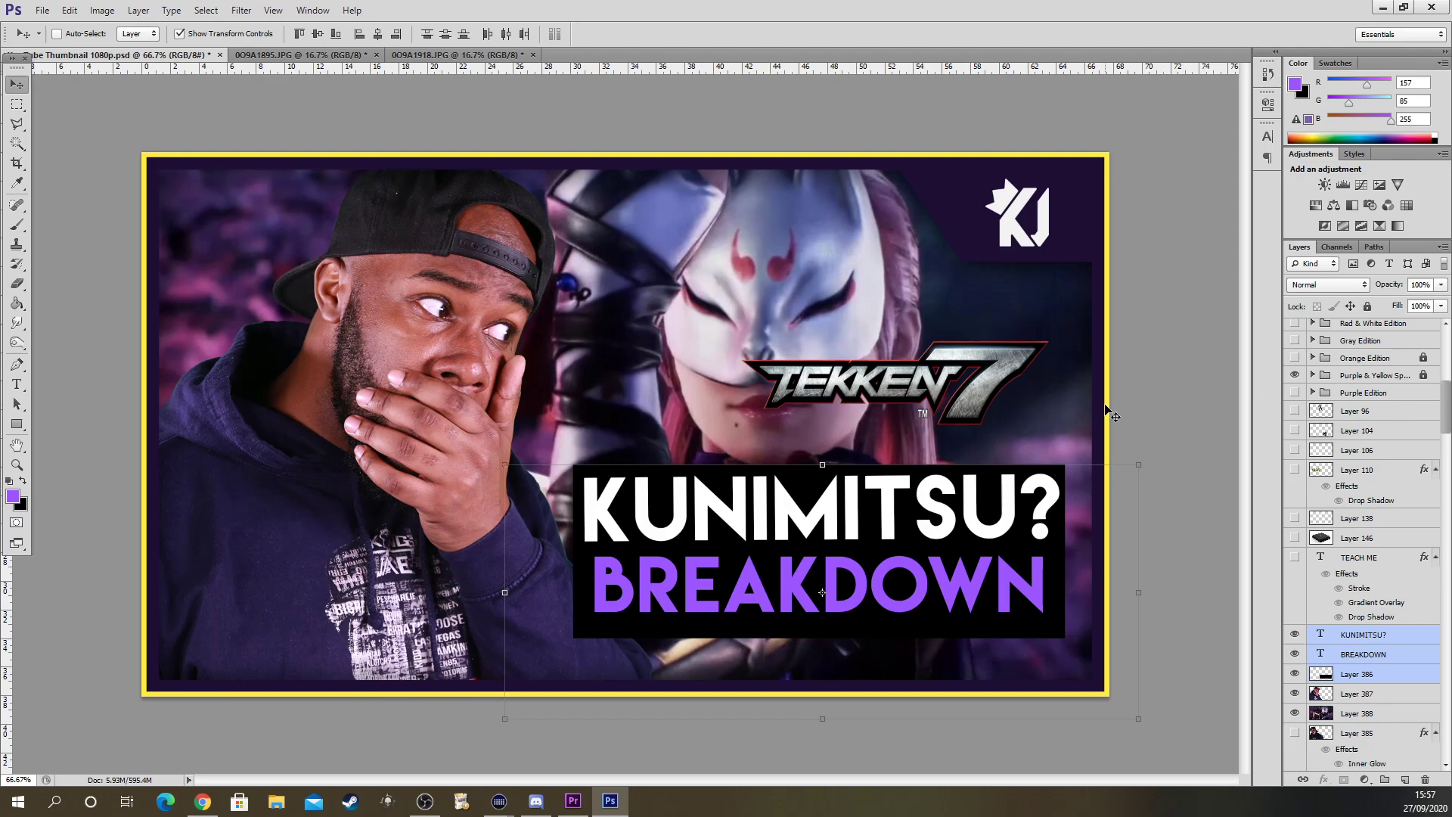
# Move the Tekken 7 logo from the character's face onto the man's chest, beside the title box
pyautogui.scroll(1, 1414, 527)
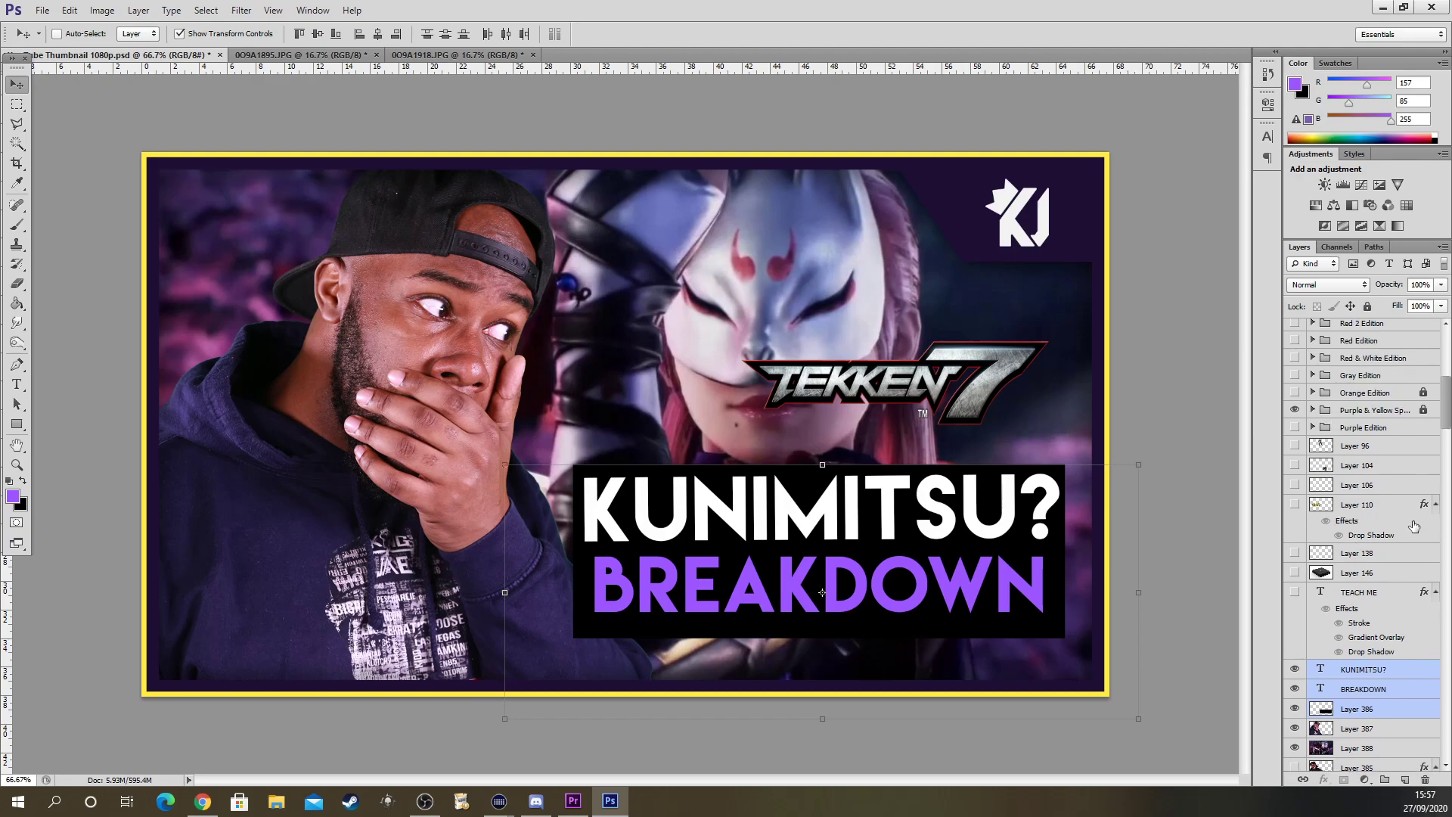
pyautogui.scroll(8, 1446, 414)
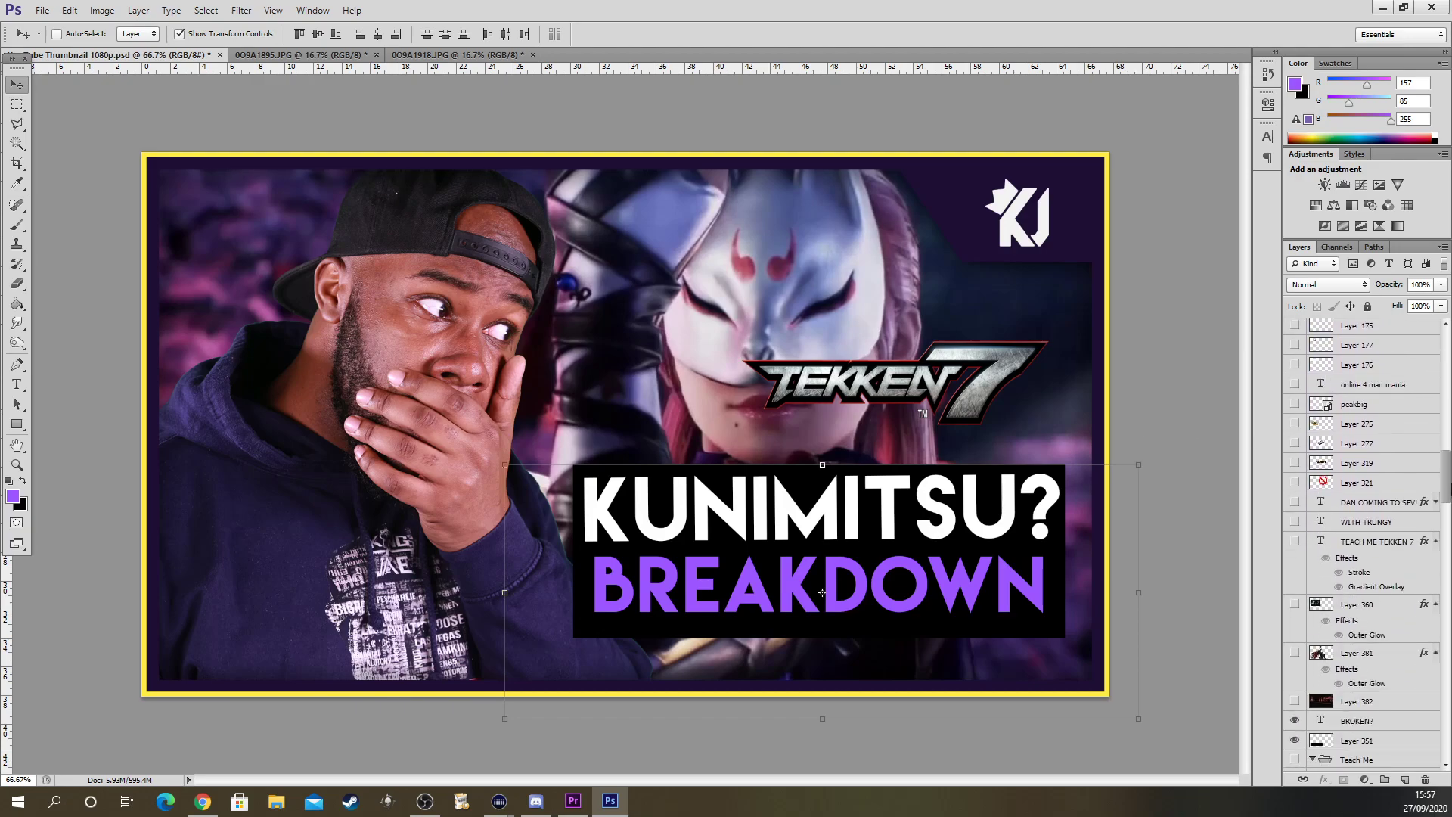
pyautogui.click(1334, 452)
pyautogui.moveTo(928, 388); pyautogui.dragTo(395, 582)
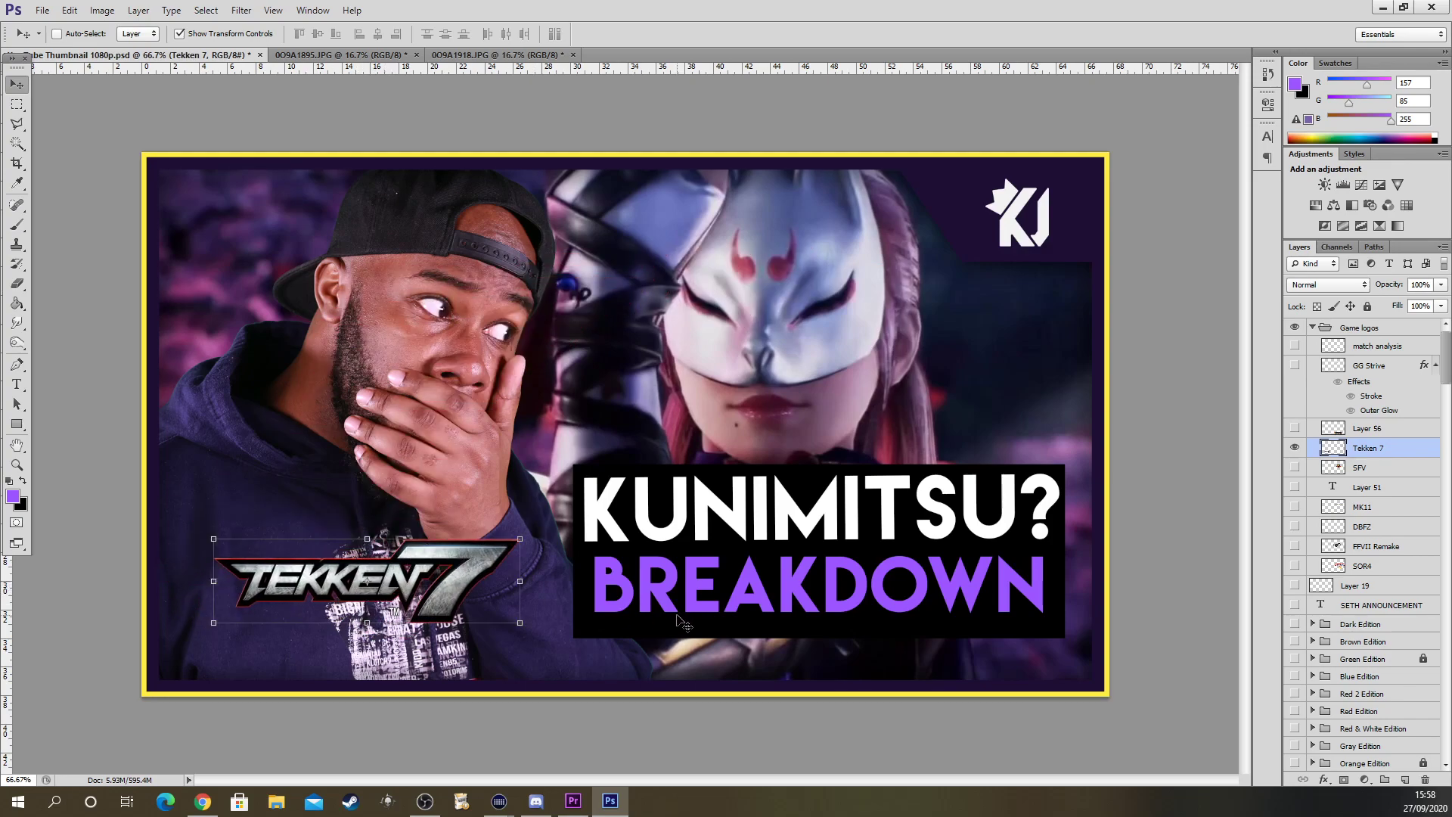
# Apply Brightness/Contrast to the character background on Layer 388 with brightness 21 and contrast 100
pyautogui.scroll(-5, 1363, 638)
pyautogui.scroll(-7, 1363, 637)
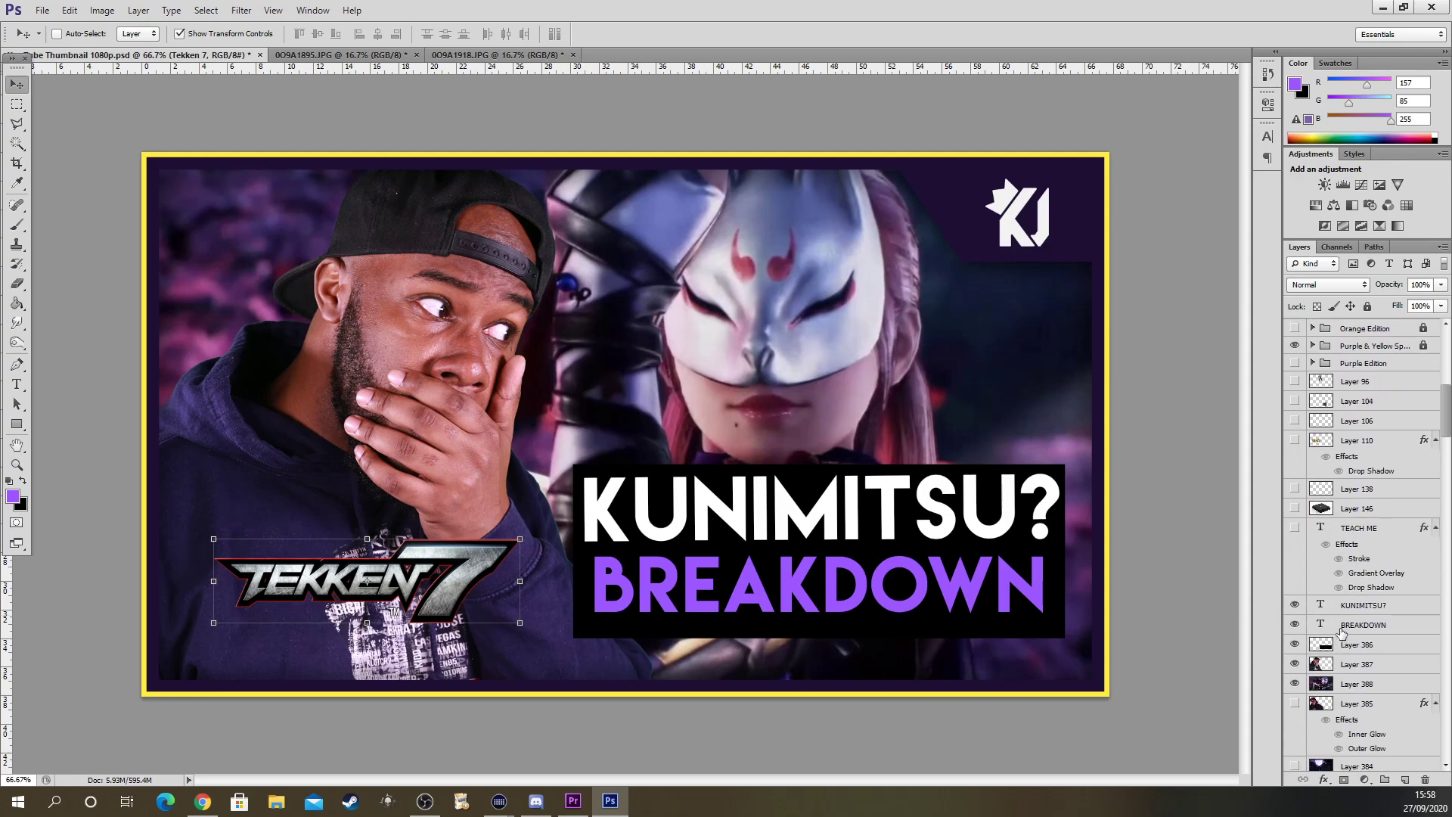
pyautogui.click(1365, 584)
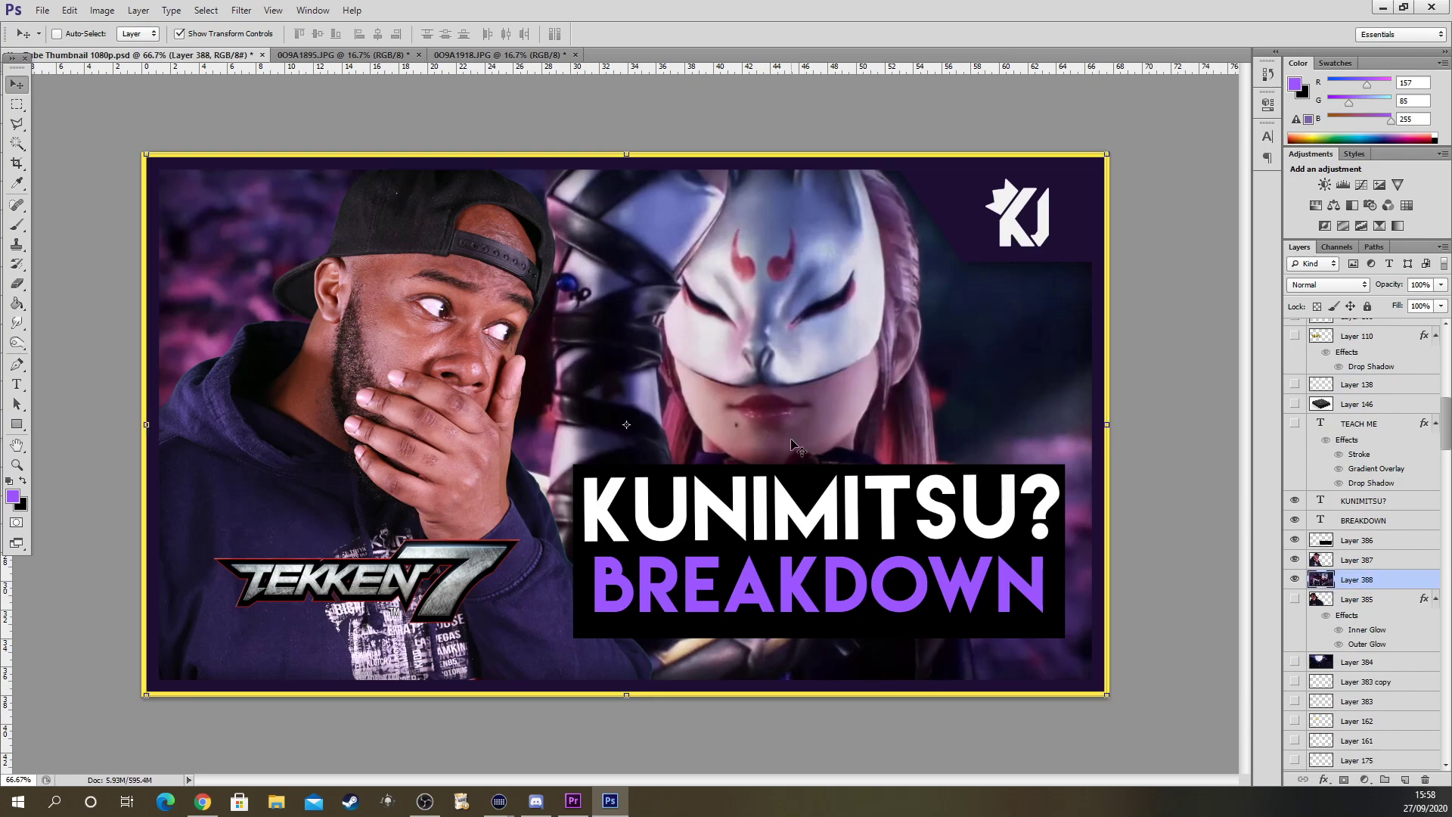
pyautogui.click(102, 11)
pyautogui.moveTo(132, 49)
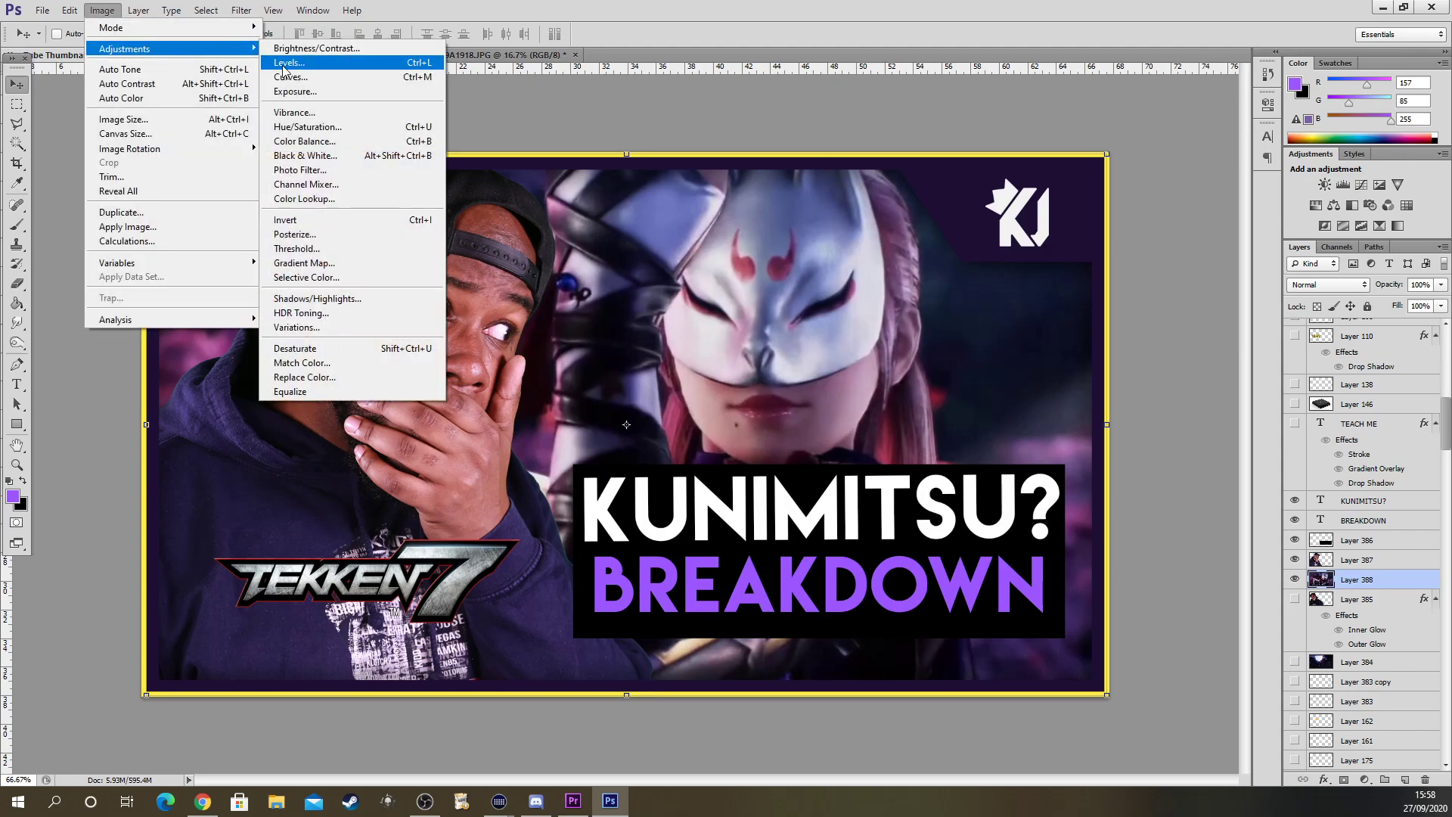
pyautogui.click(283, 48)
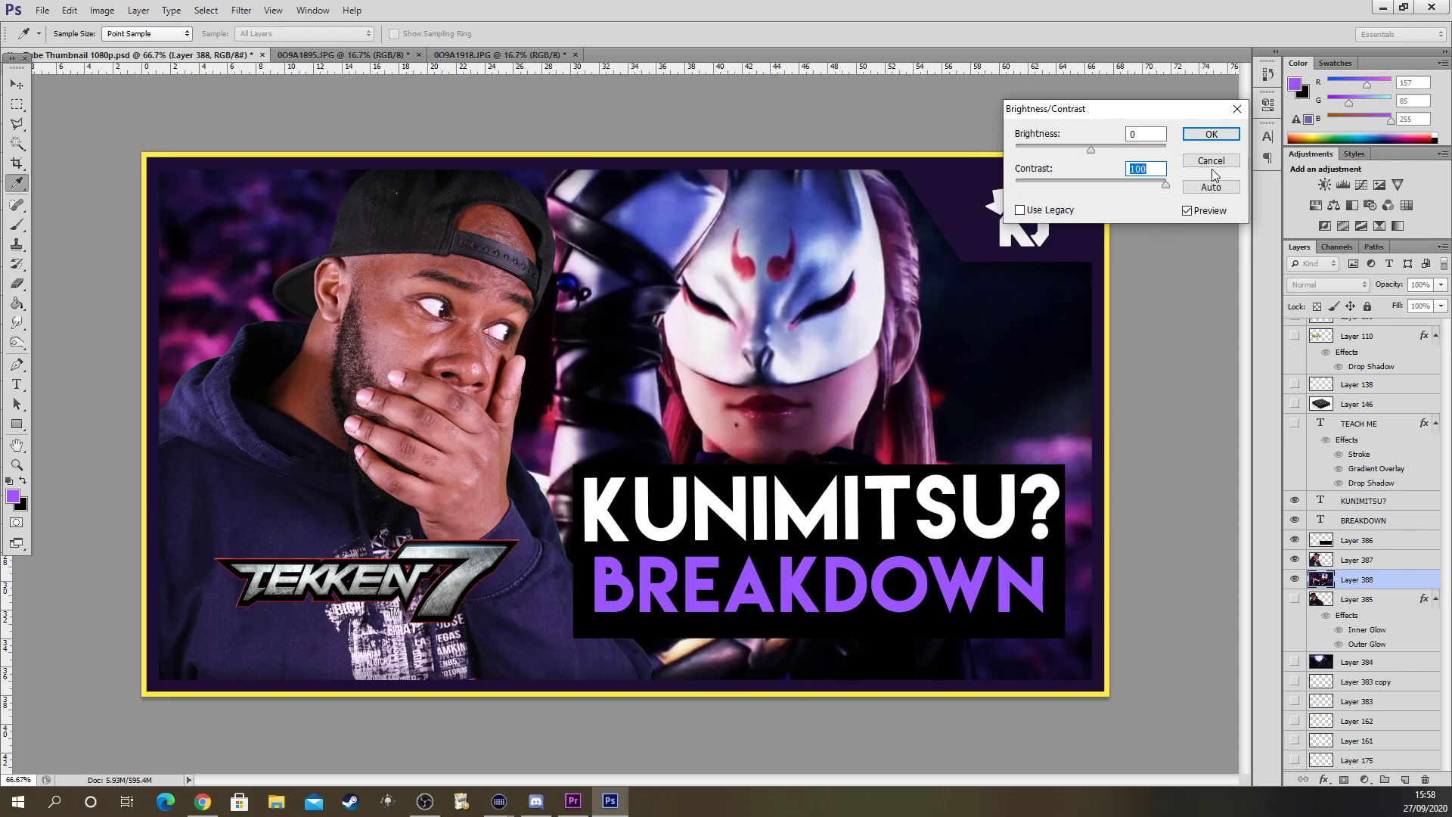
pyautogui.moveTo(1090, 149)
pyautogui.mouseDown()
pyautogui.moveTo(1066, 146)
pyautogui.moveTo(1158, 151)
pyautogui.moveTo(1105, 149)
pyautogui.mouseUp()
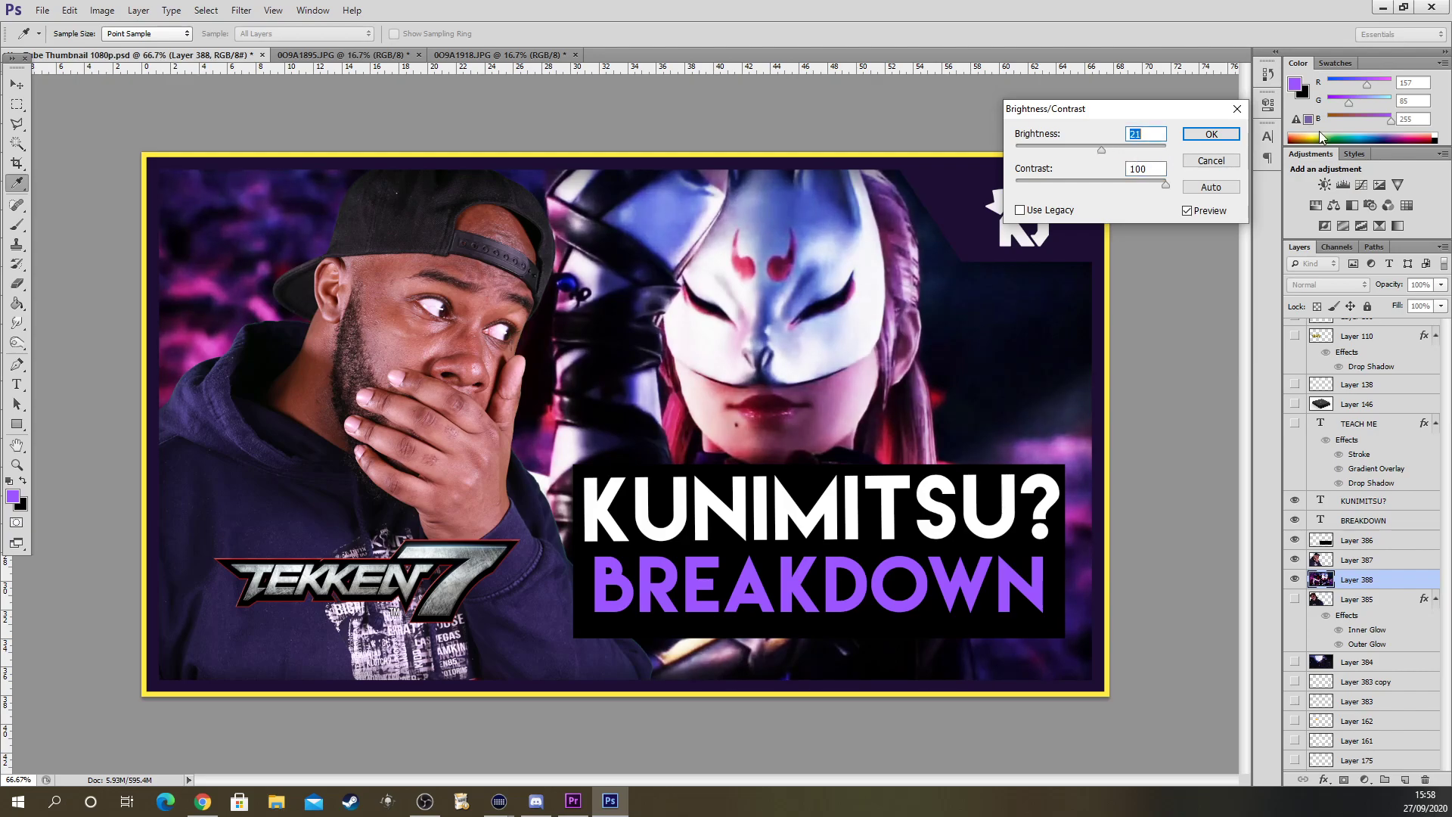
pyautogui.click(1195, 136)
pyautogui.press('v')
# Apply Brightness/Contrast to the man's portrait on Layer 387 with brightness -30 and contrast 71
pyautogui.click(1354, 613)
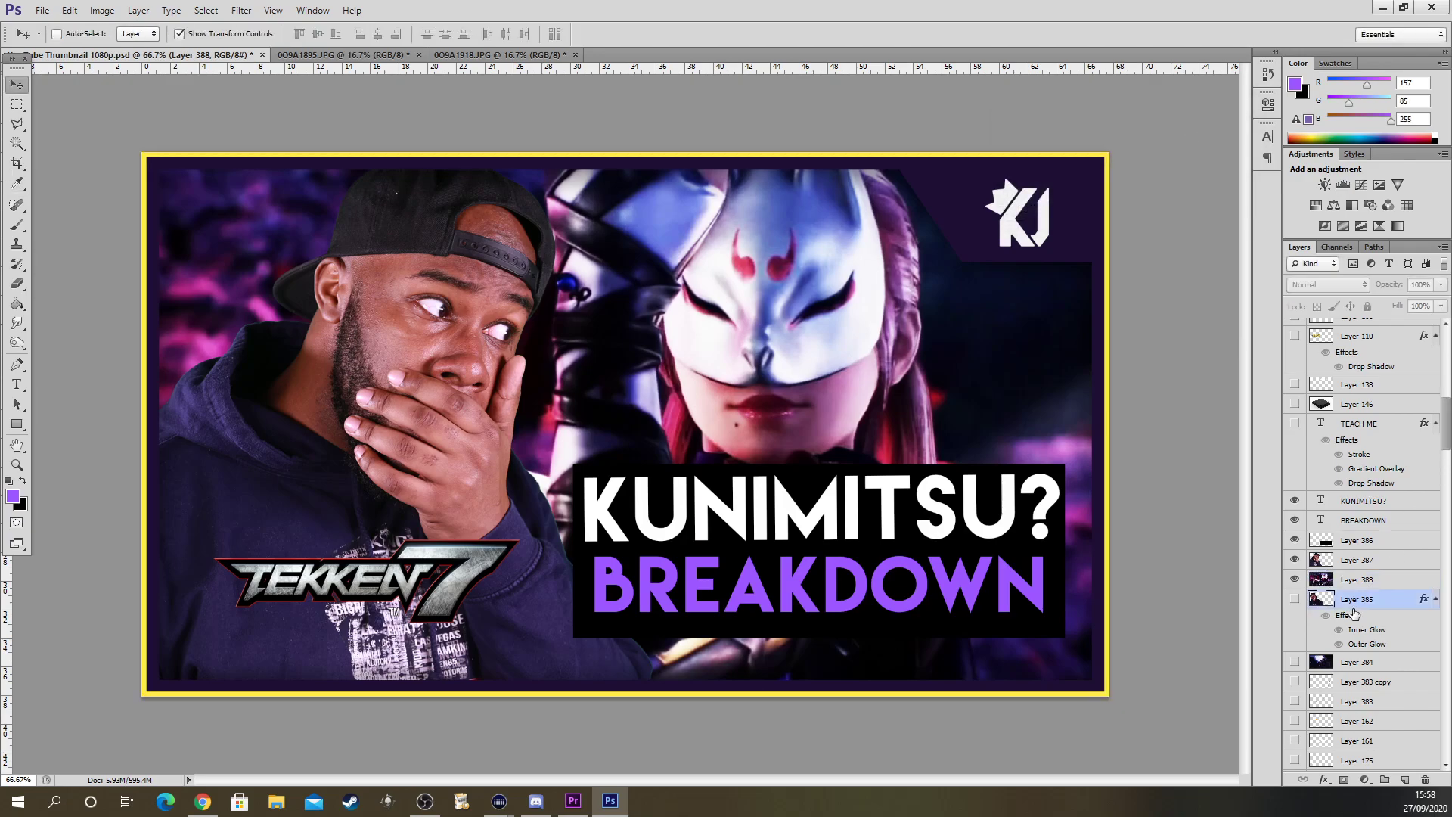
pyautogui.click(1358, 559)
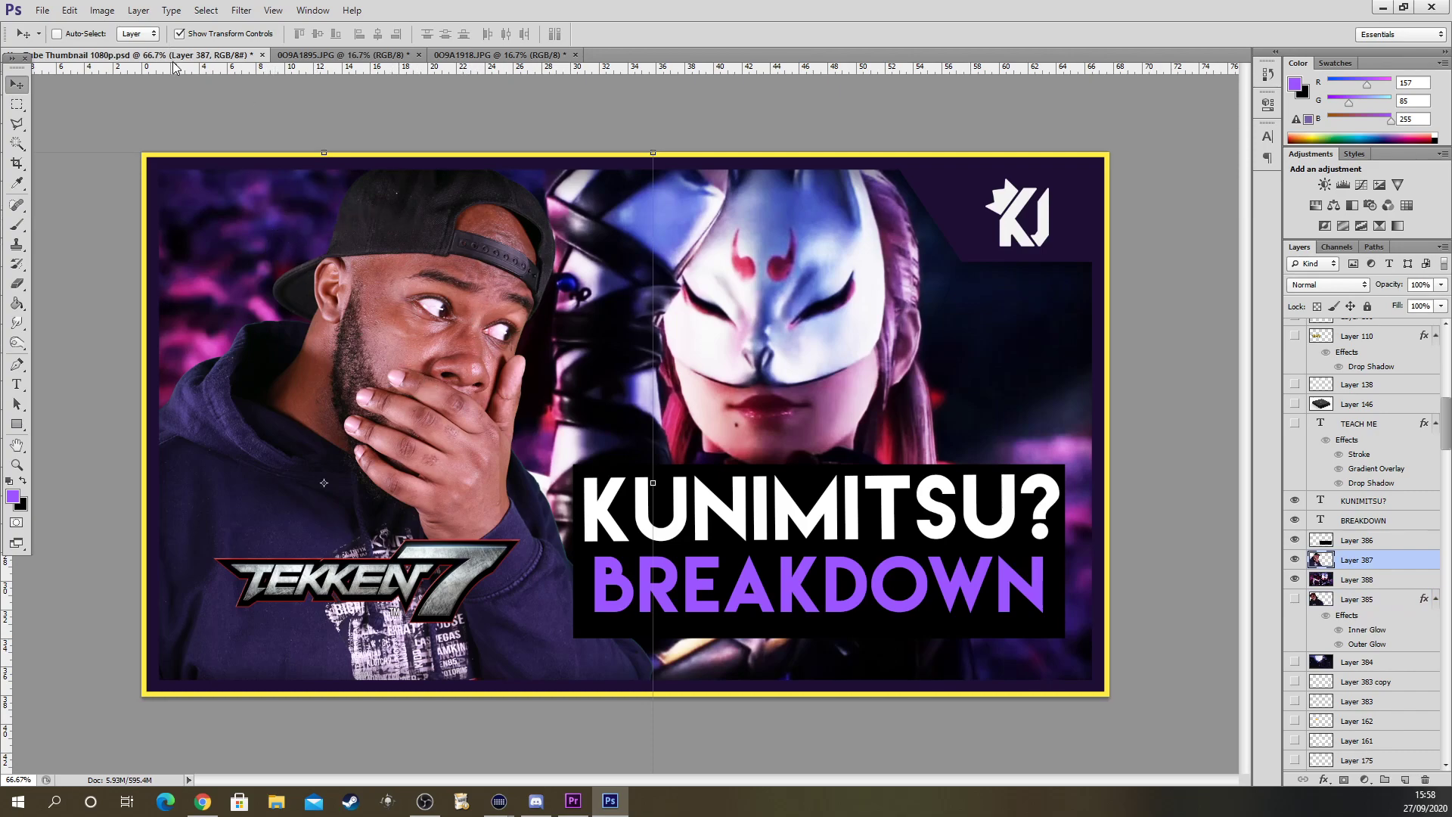
pyautogui.click(102, 10)
pyautogui.moveTo(98, 54)
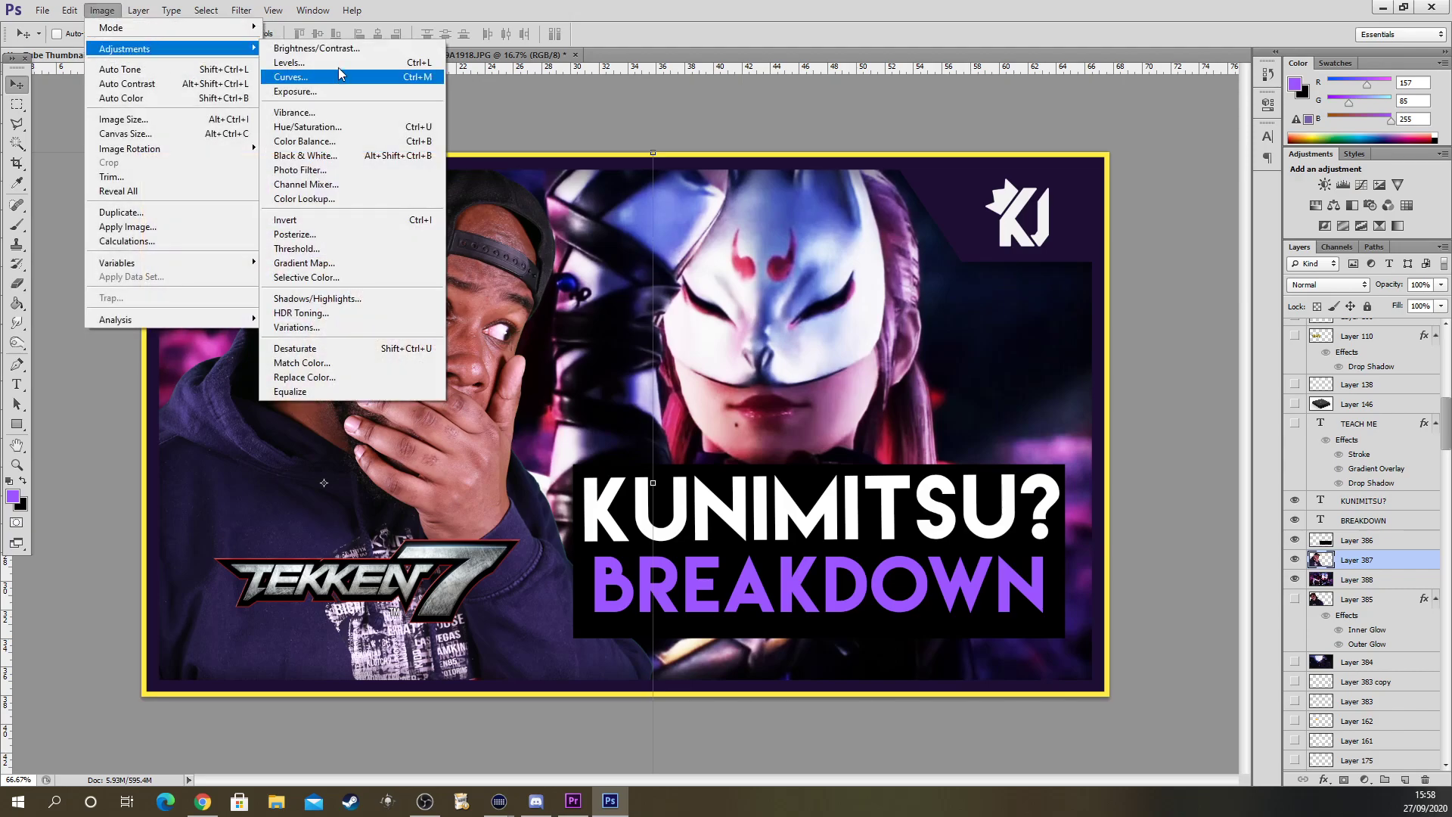
pyautogui.click(344, 45)
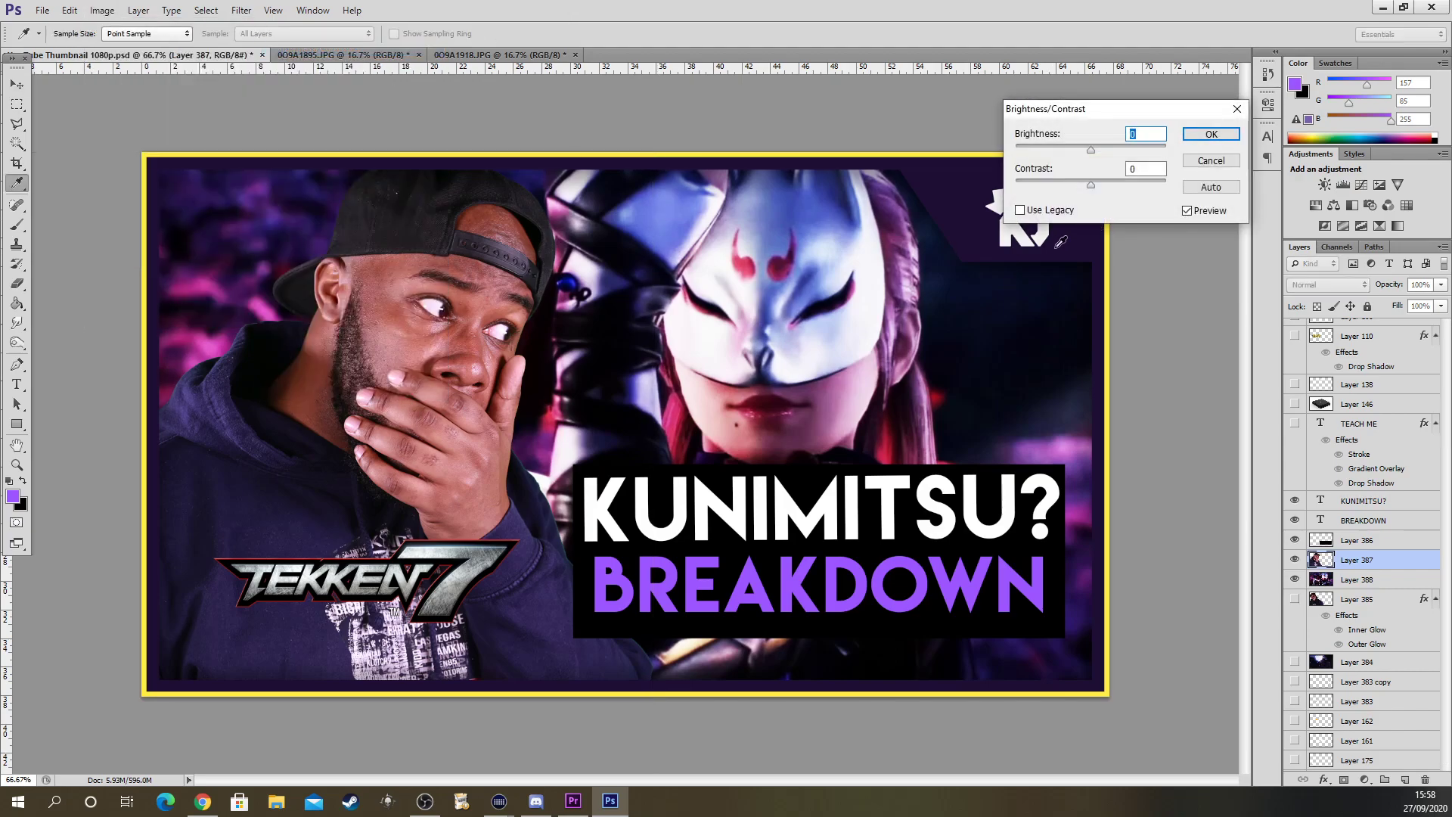
pyautogui.moveTo(1122, 183); pyautogui.dragTo(1075, 148)
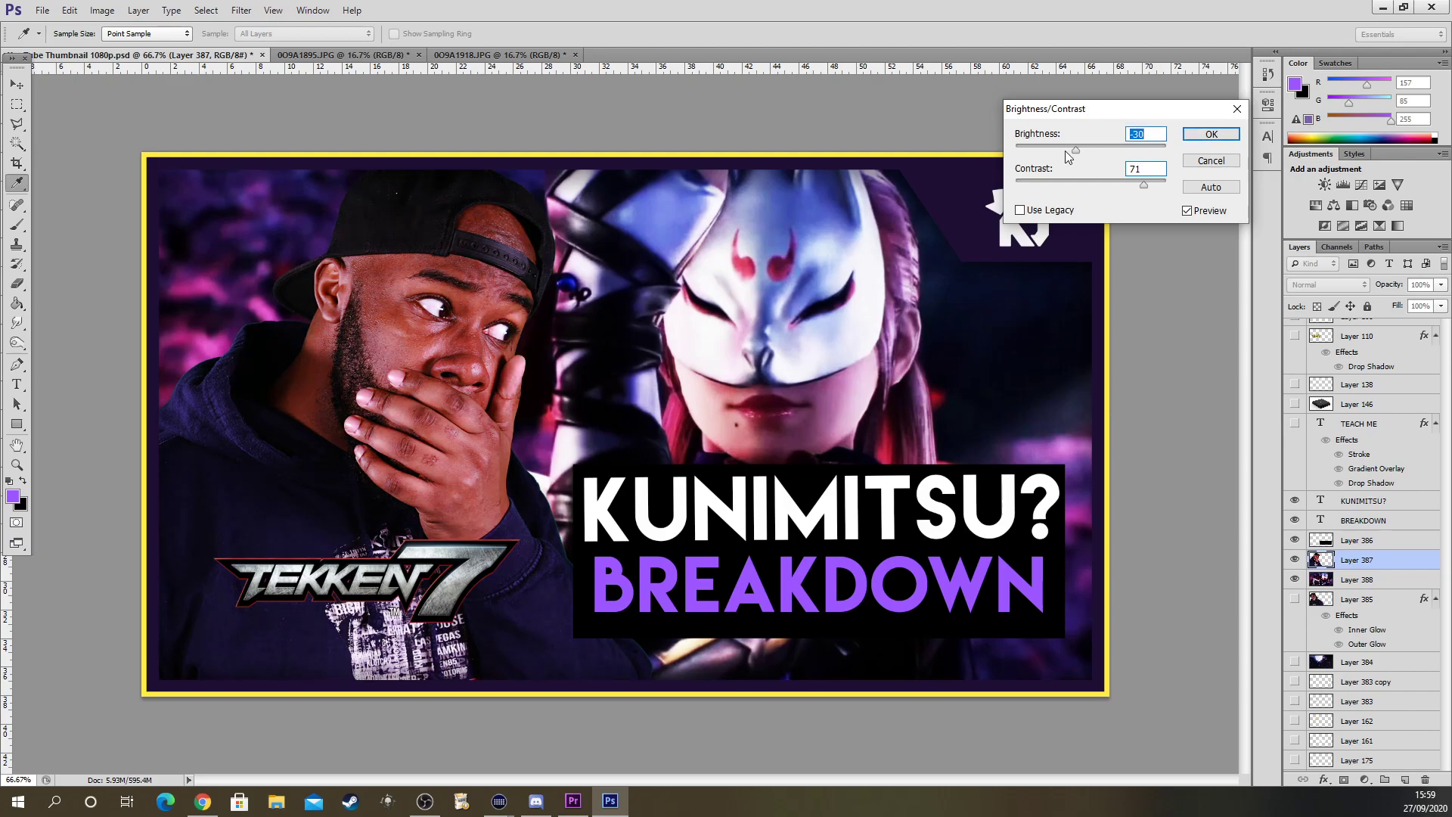
pyautogui.click(1210, 134)
# Add a white Outer Glow to the portrait on Layer 387 with a size of 16 px
pyautogui.click(139, 10)
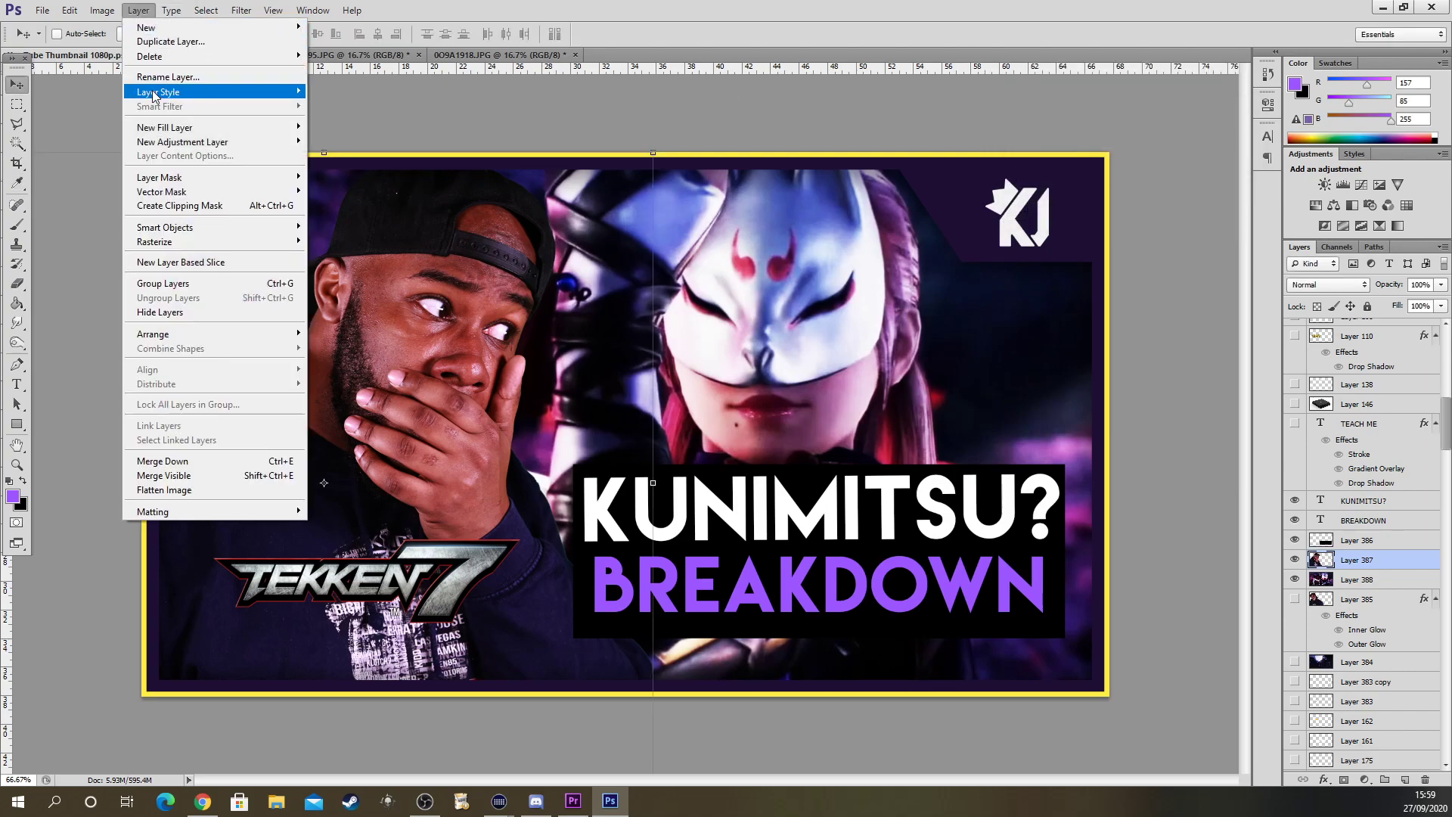
pyautogui.moveTo(155, 92)
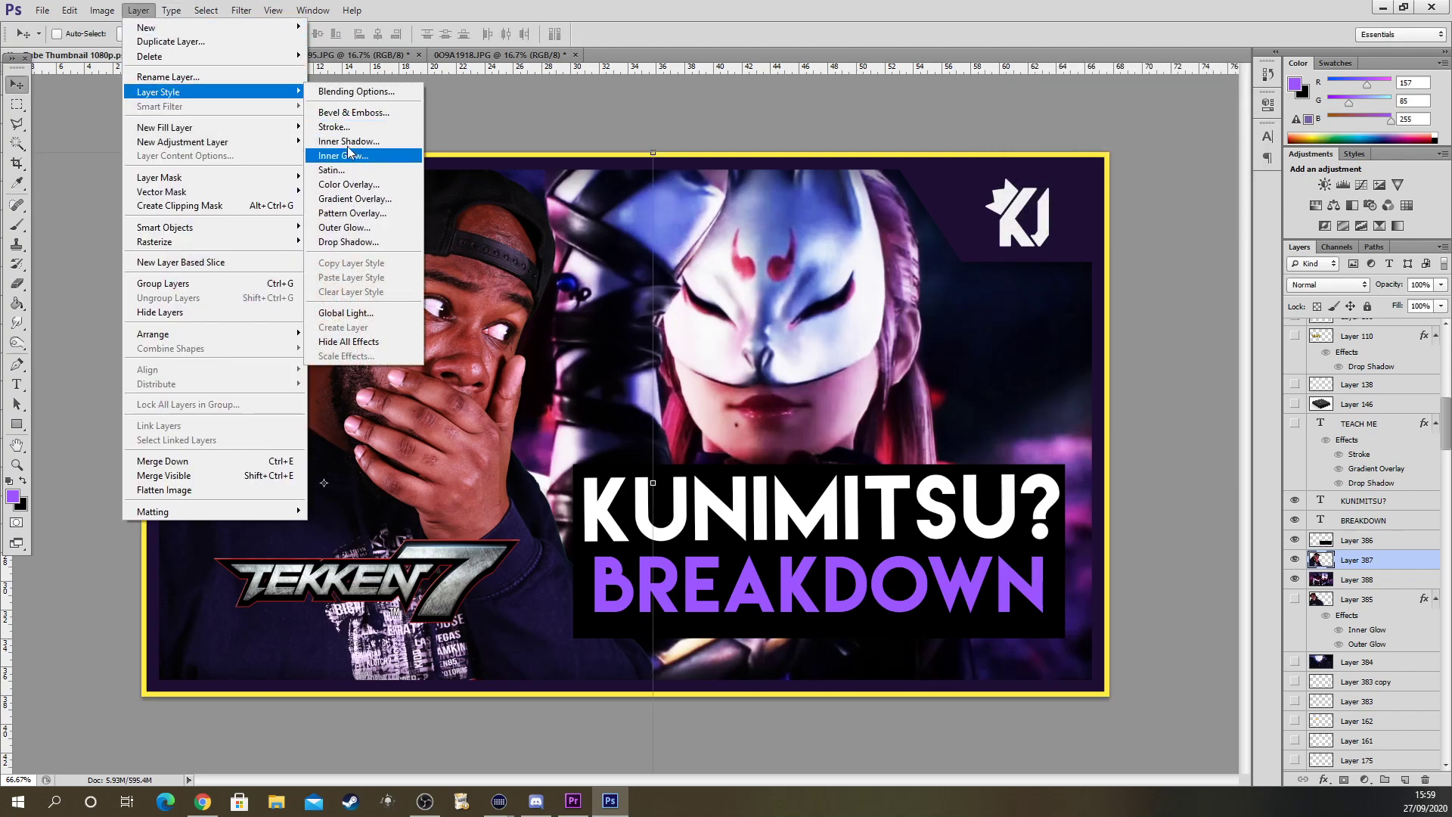
pyautogui.moveTo(217, 97)
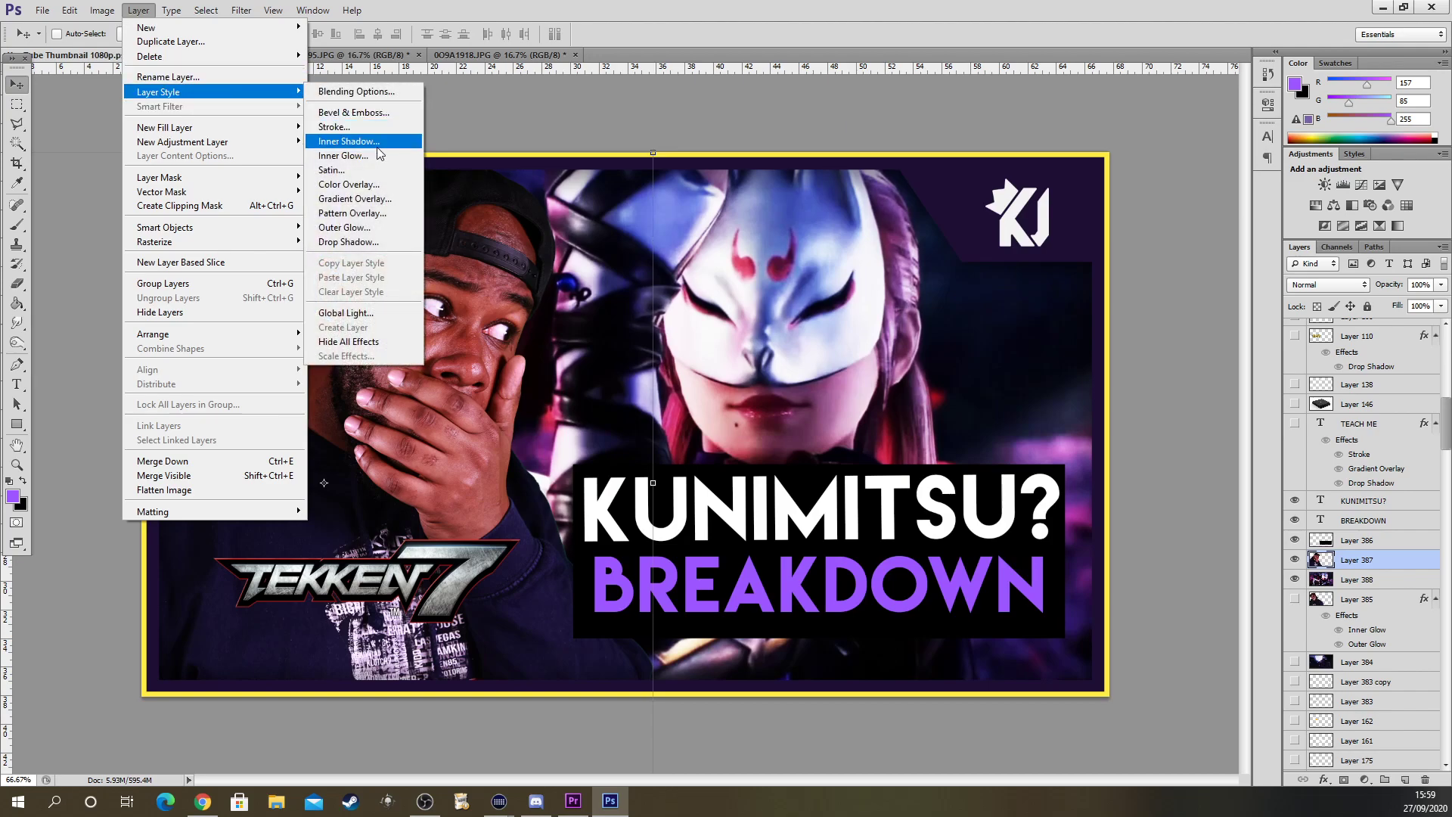
pyautogui.click(366, 225)
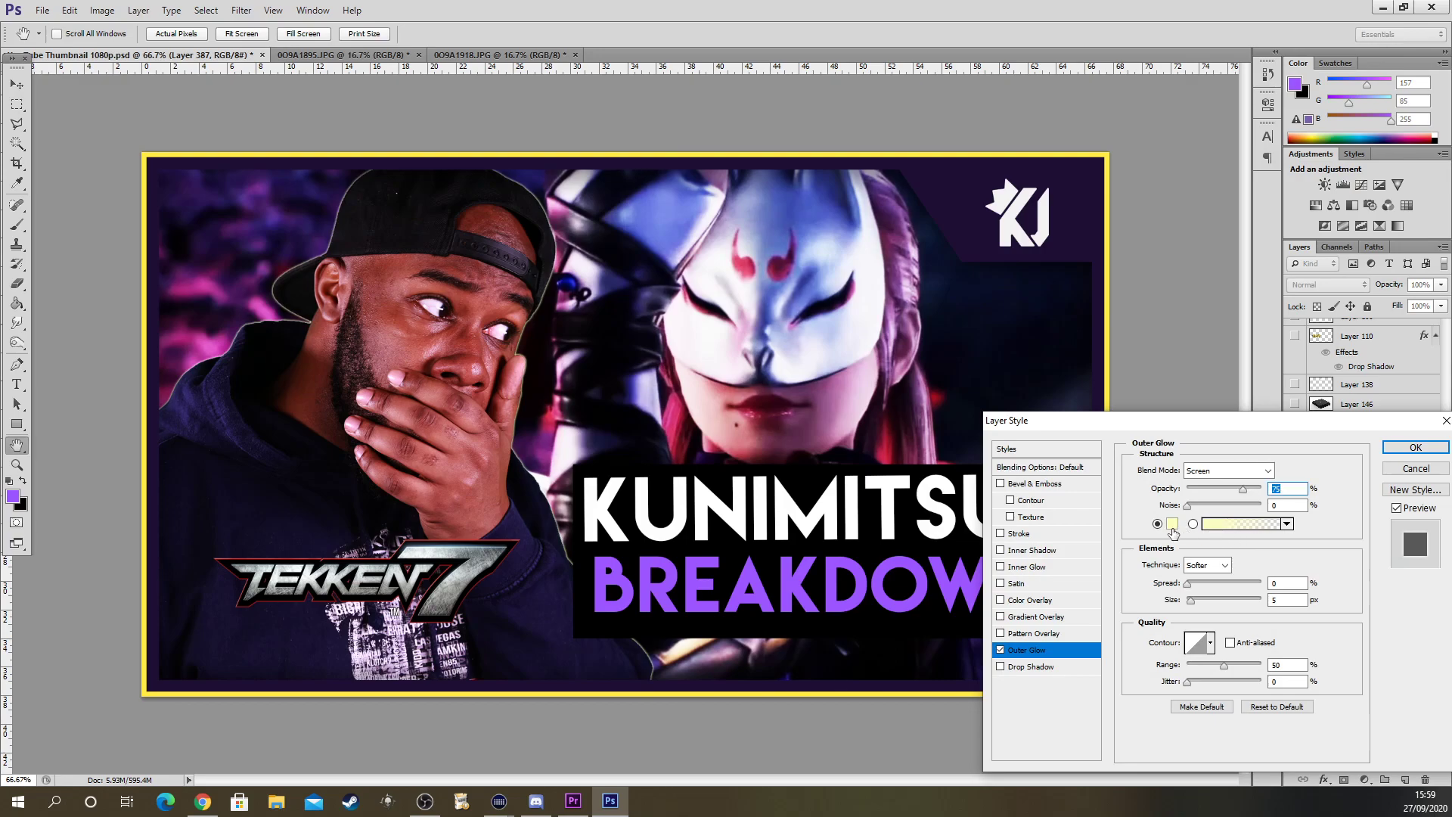
pyautogui.click(1172, 523)
pyautogui.click(743, 330)
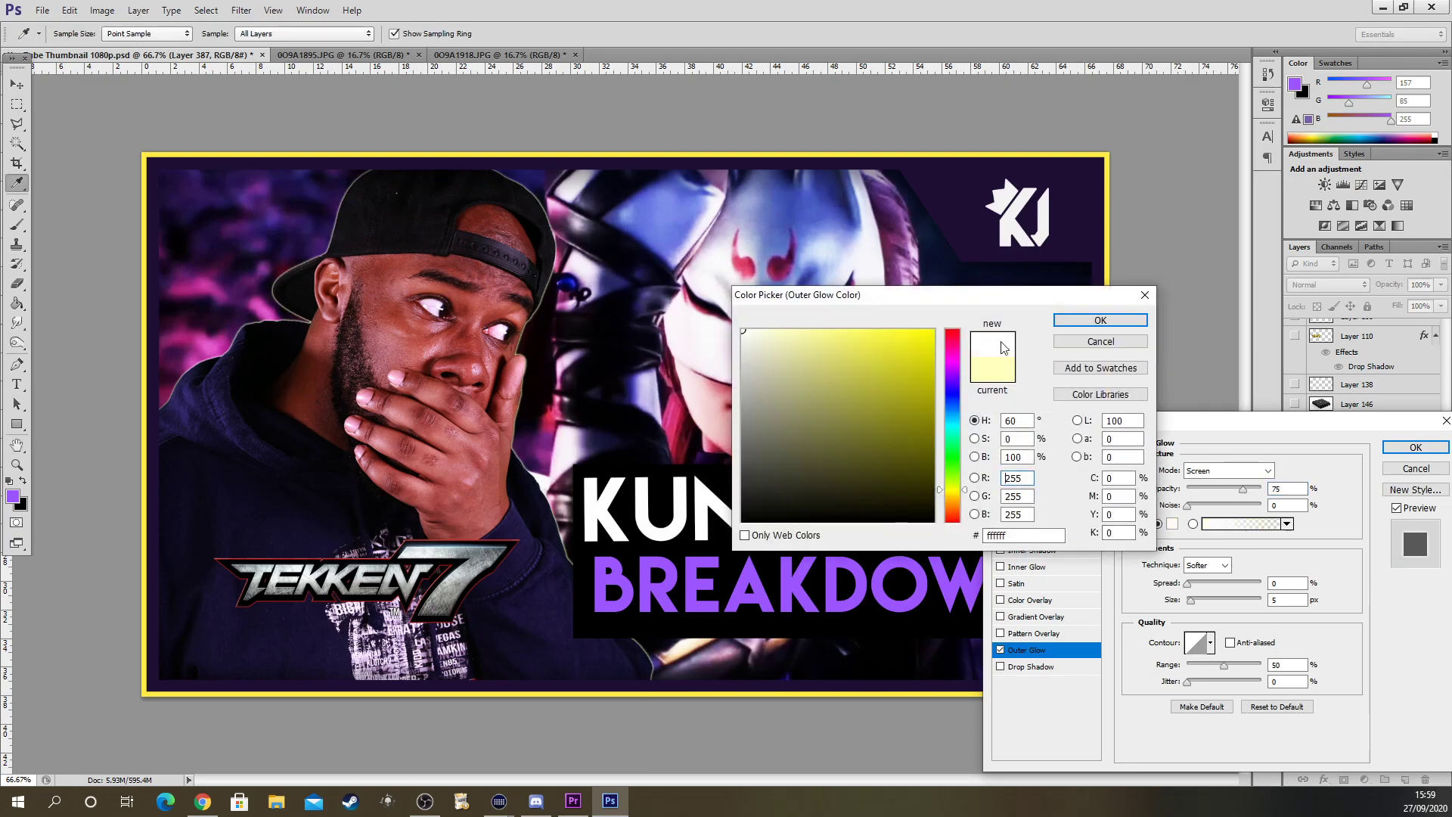
pyautogui.click(1099, 321)
pyautogui.moveTo(1190, 603); pyautogui.dragTo(1196, 603)
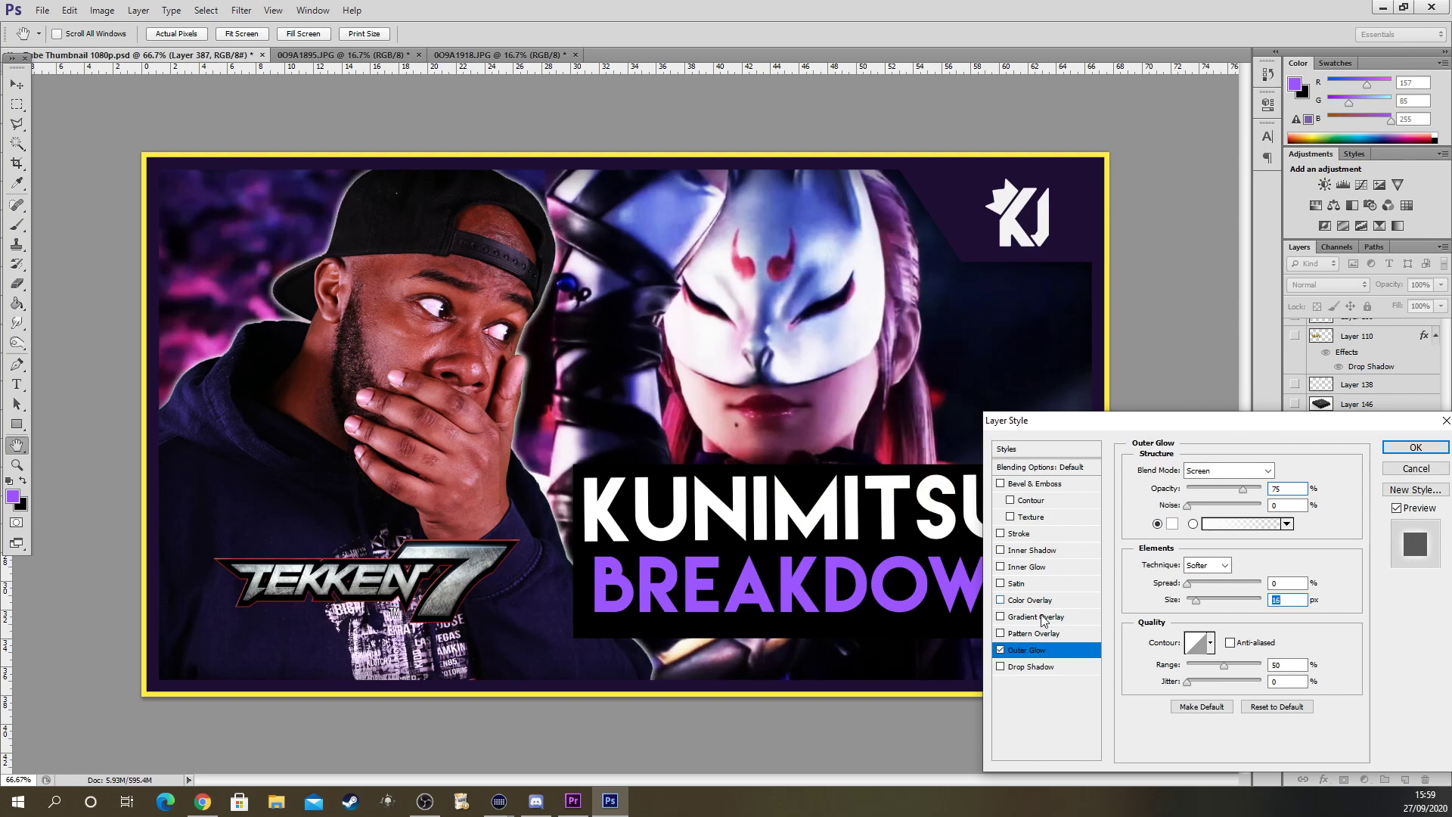
# Add an Inner Glow to the portrait in deep purple and enlarge its size so it tints the edges
pyautogui.click(1034, 569)
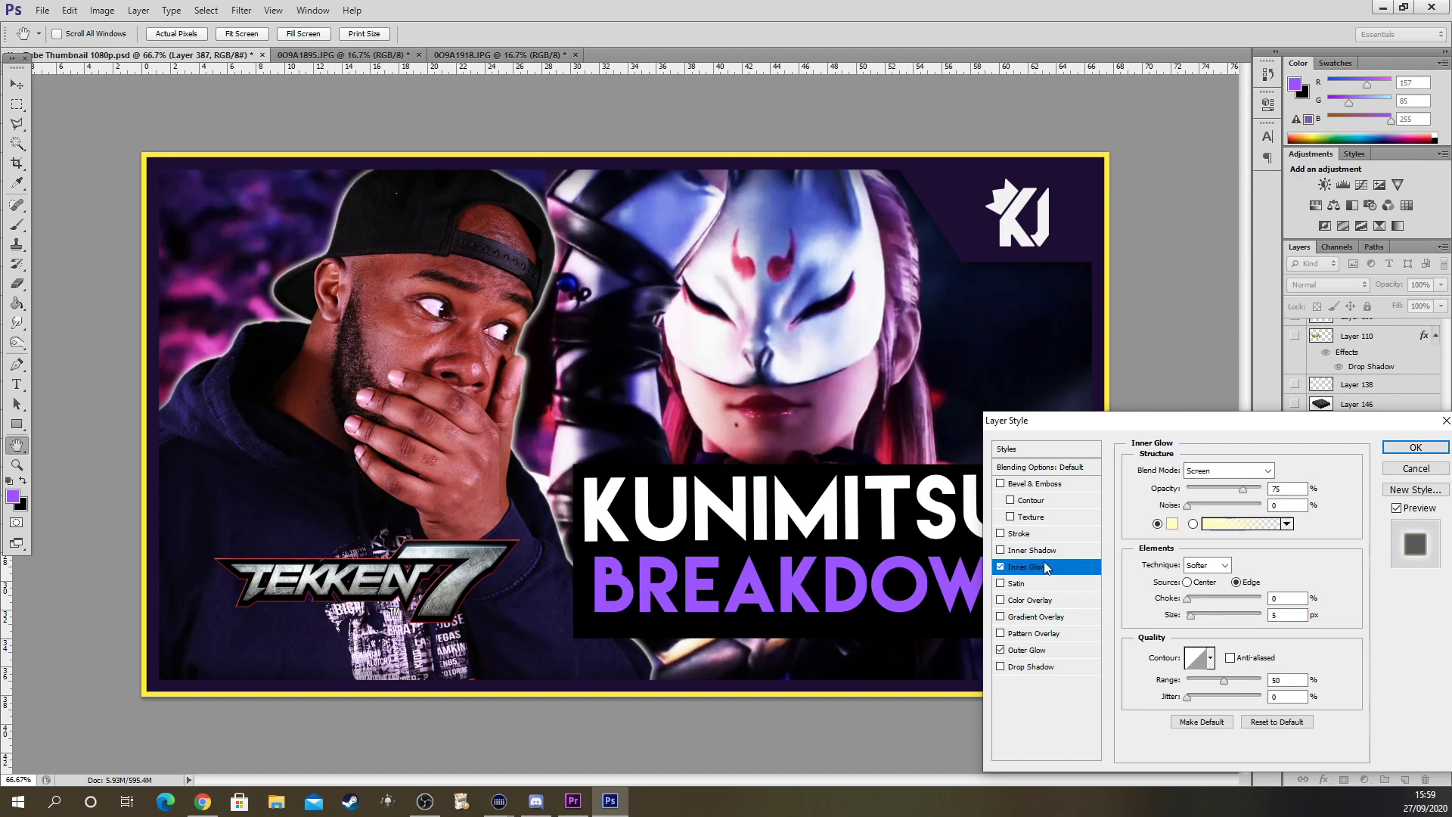
pyautogui.click(1170, 525)
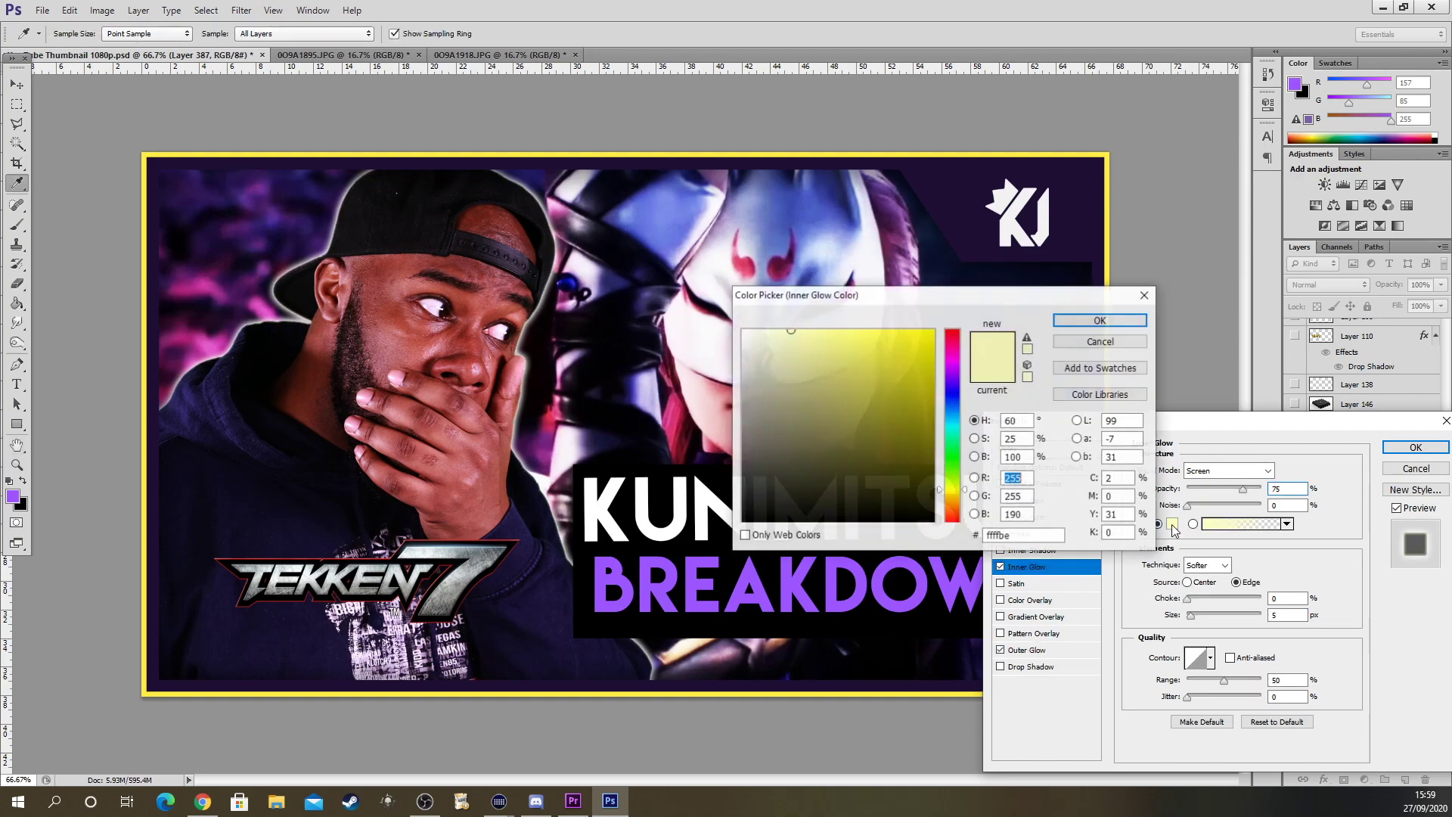
pyautogui.click(955, 378)
pyautogui.moveTo(905, 343)
pyautogui.mouseDown()
pyautogui.moveTo(943, 354)
pyautogui.moveTo(932, 372)
pyautogui.mouseUp()
pyautogui.click(1100, 320)
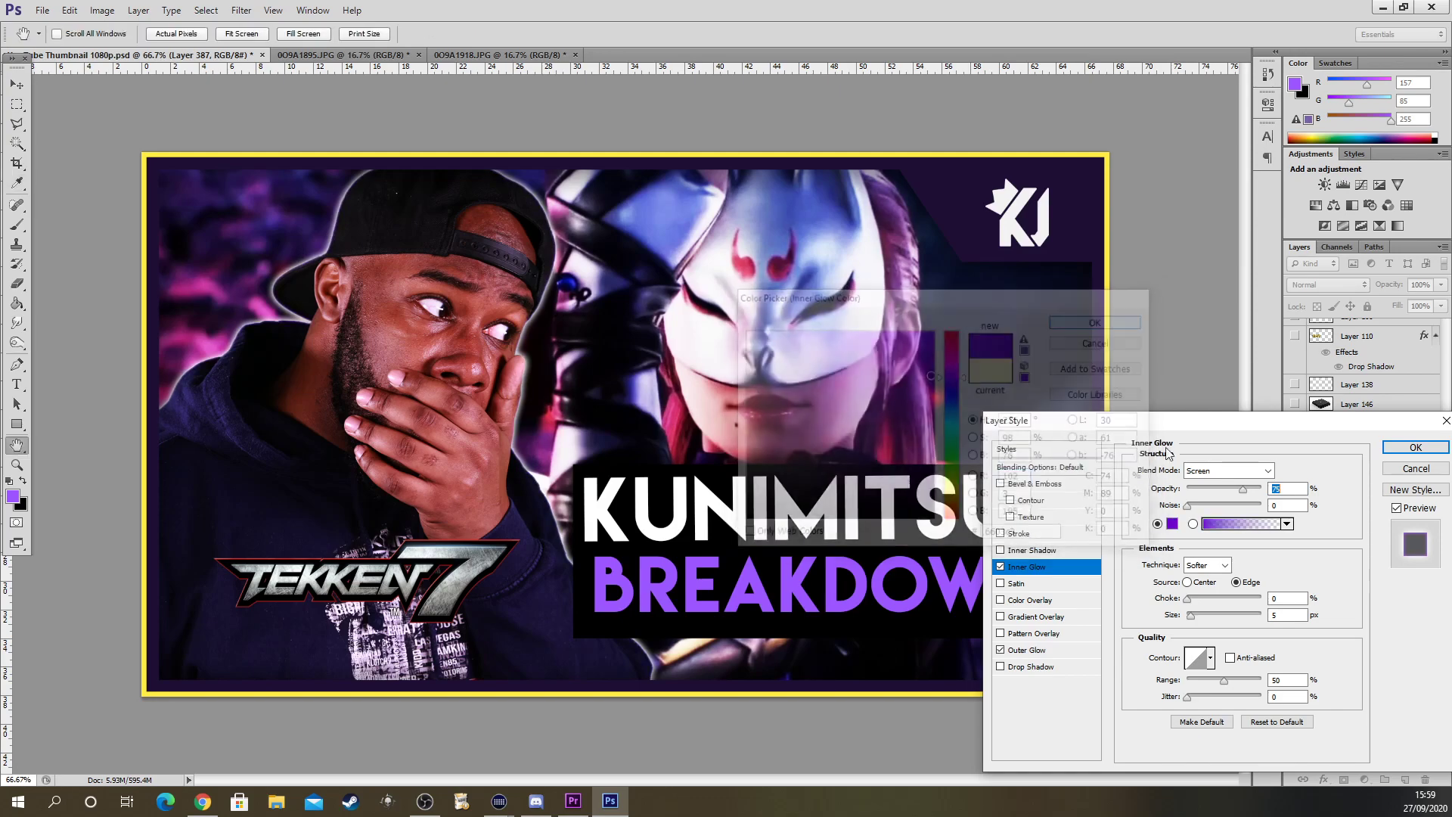
pyautogui.moveTo(1191, 615)
pyautogui.mouseDown()
pyautogui.moveTo(1224, 620)
pyautogui.moveTo(1207, 619)
pyautogui.mouseUp()
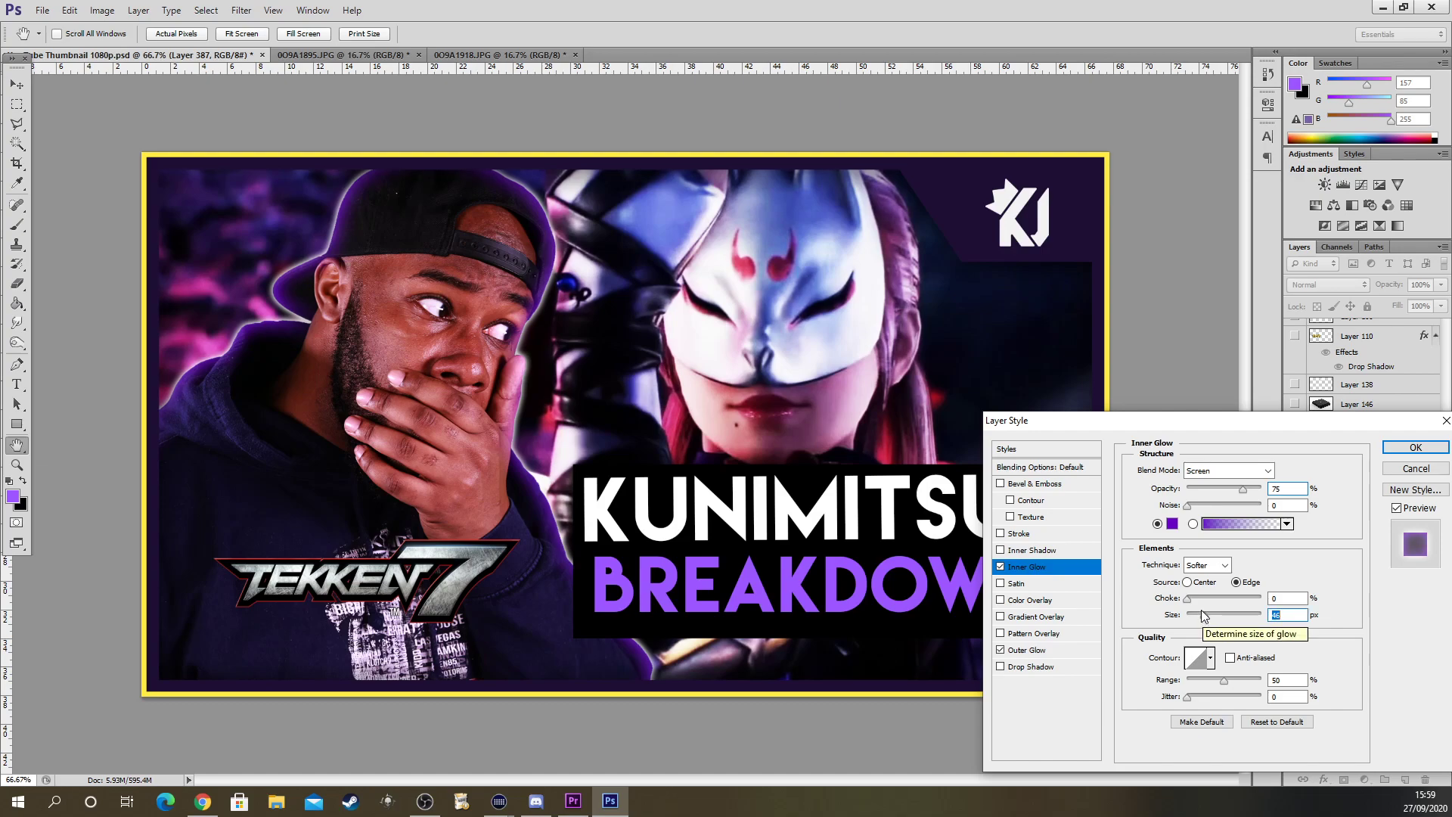
# Set the portrait's Outer Glow to 100% opacity and light purple af6fff, and apply the layer style
pyautogui.click(1027, 652)
pyautogui.moveTo(1244, 493); pyautogui.dragTo(1261, 490)
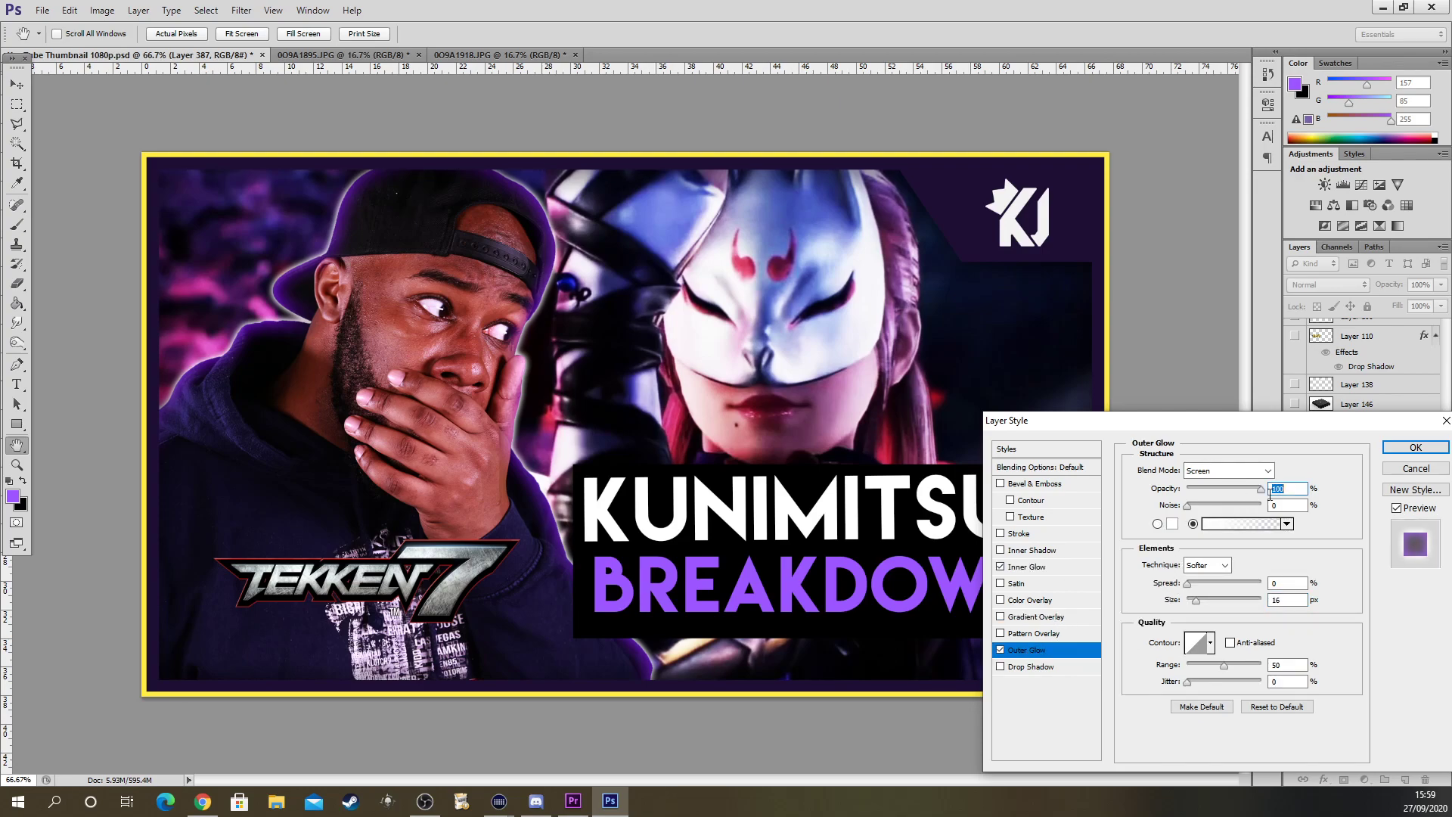
pyautogui.click(1172, 523)
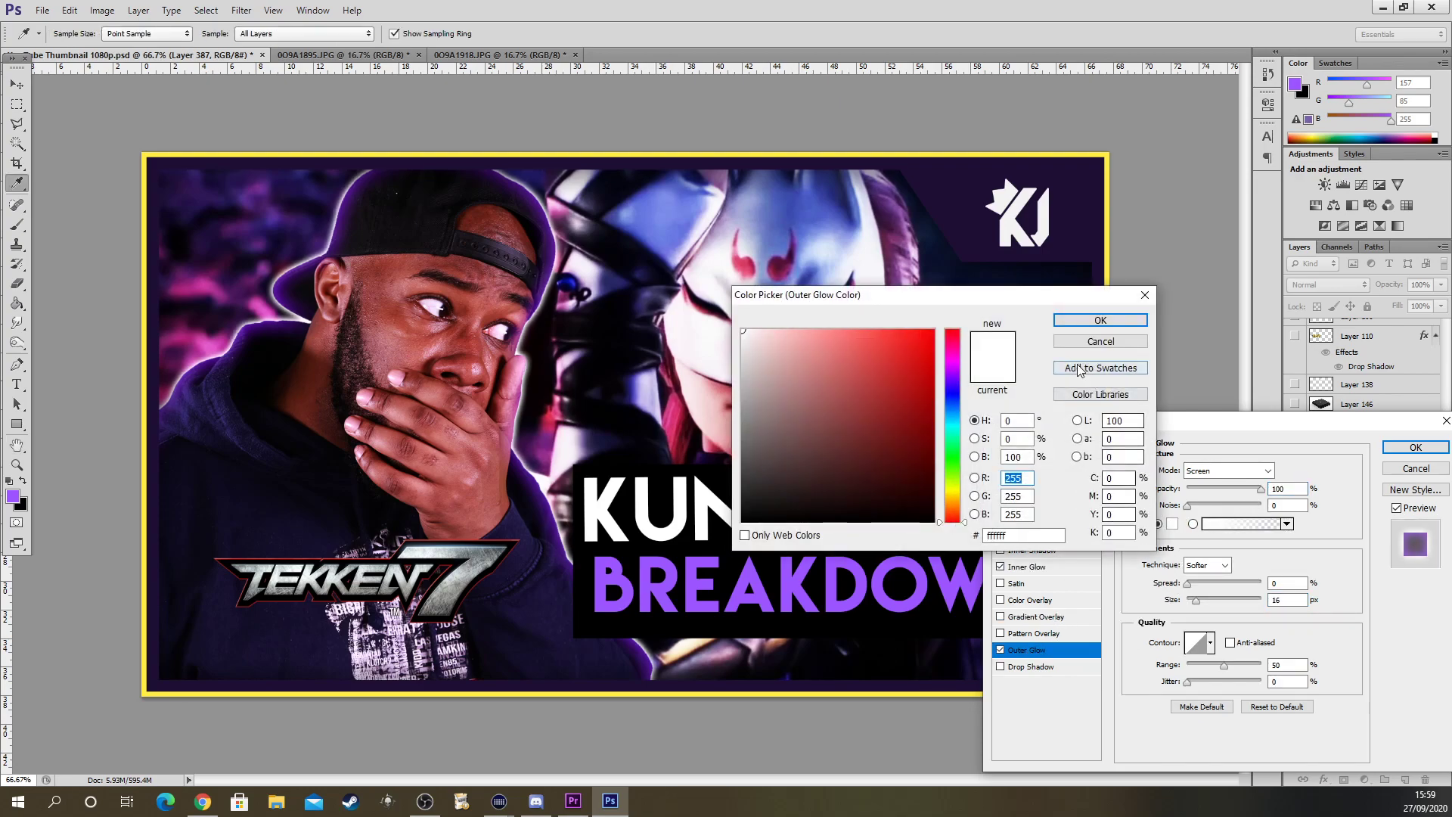
pyautogui.click(949, 380)
pyautogui.click(927, 355)
pyautogui.moveTo(927, 355); pyautogui.dragTo(850, 331)
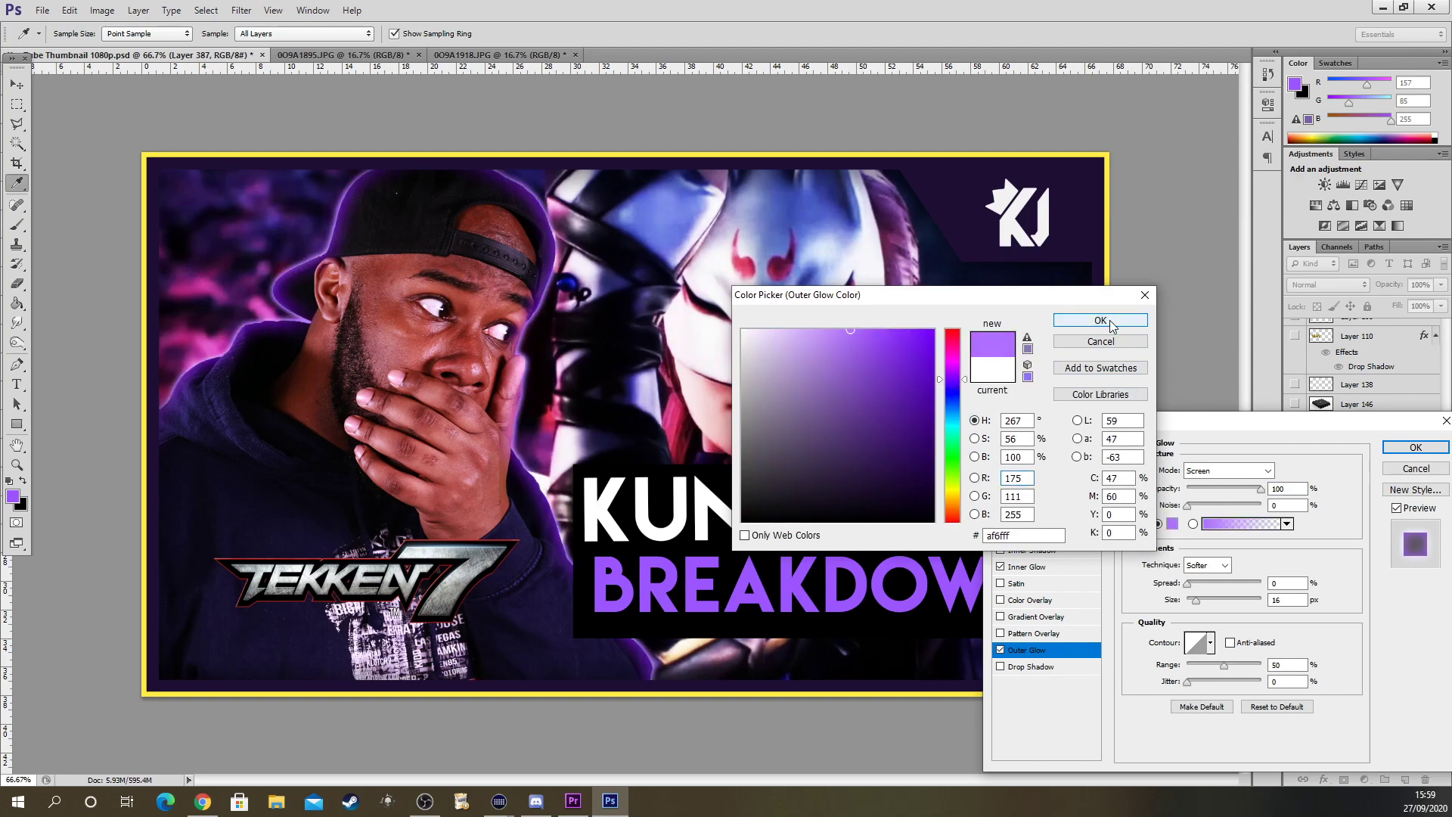
pyautogui.click(1109, 323)
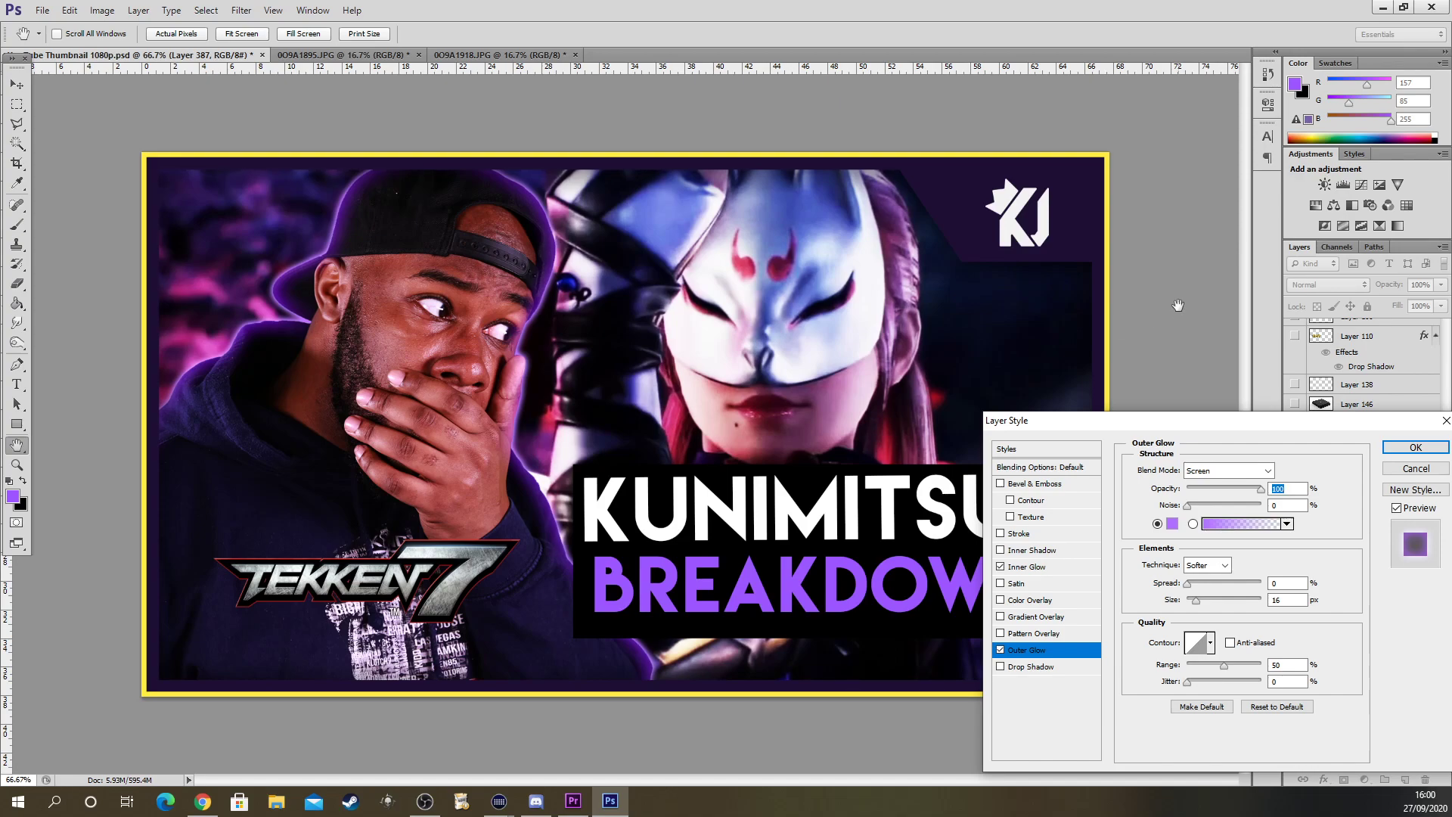
pyautogui.moveTo(1092, 418); pyautogui.dragTo(890, 285)
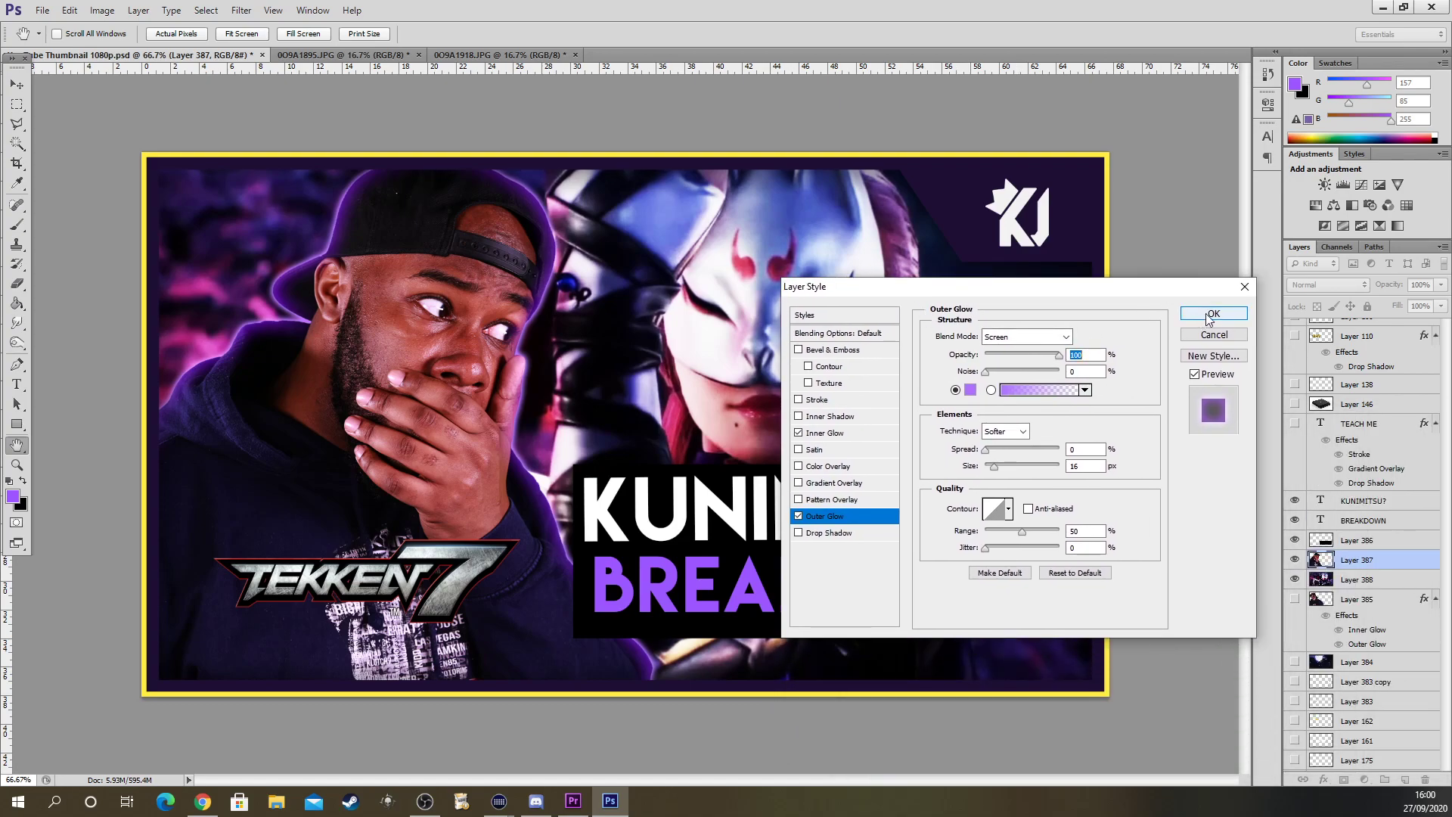
pyautogui.click(1193, 312)
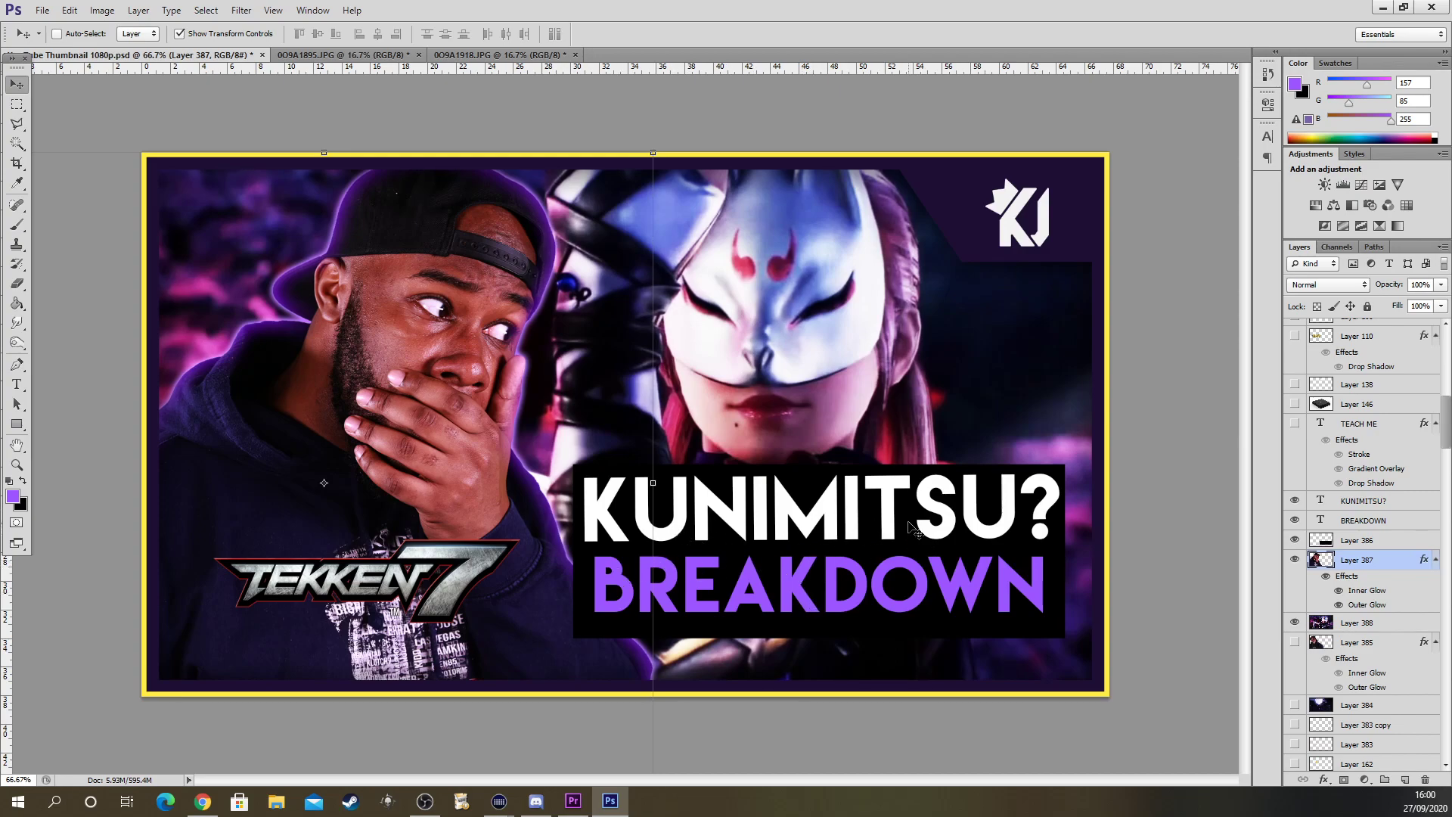
# Remove the question mark from the KUNIMITSU? title and compare the design with the black box hidden and shown
pyautogui.click(14, 385)
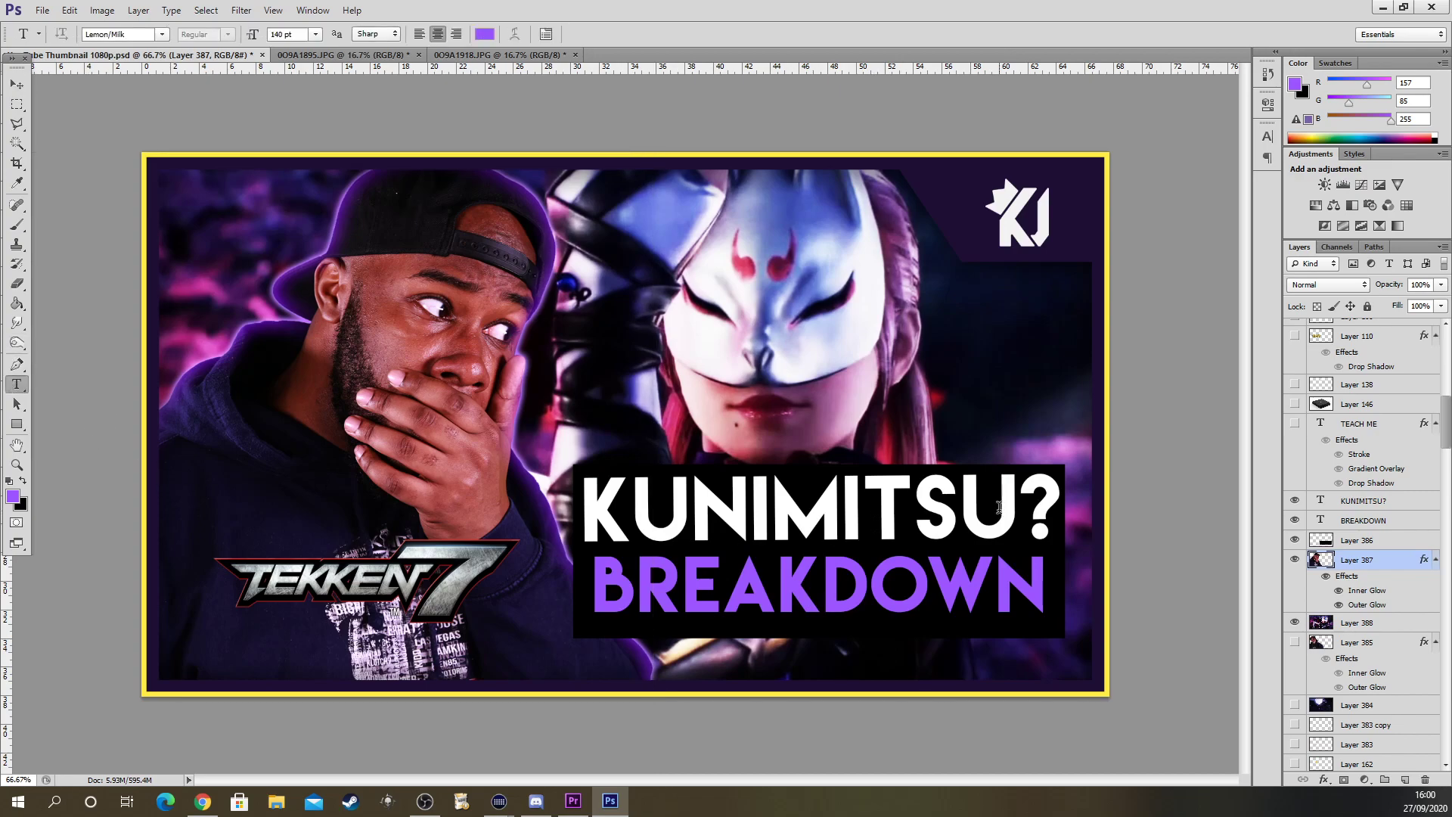
pyautogui.moveTo(1033, 493); pyautogui.dragTo(1055, 492)
pyautogui.press('BackSpace')
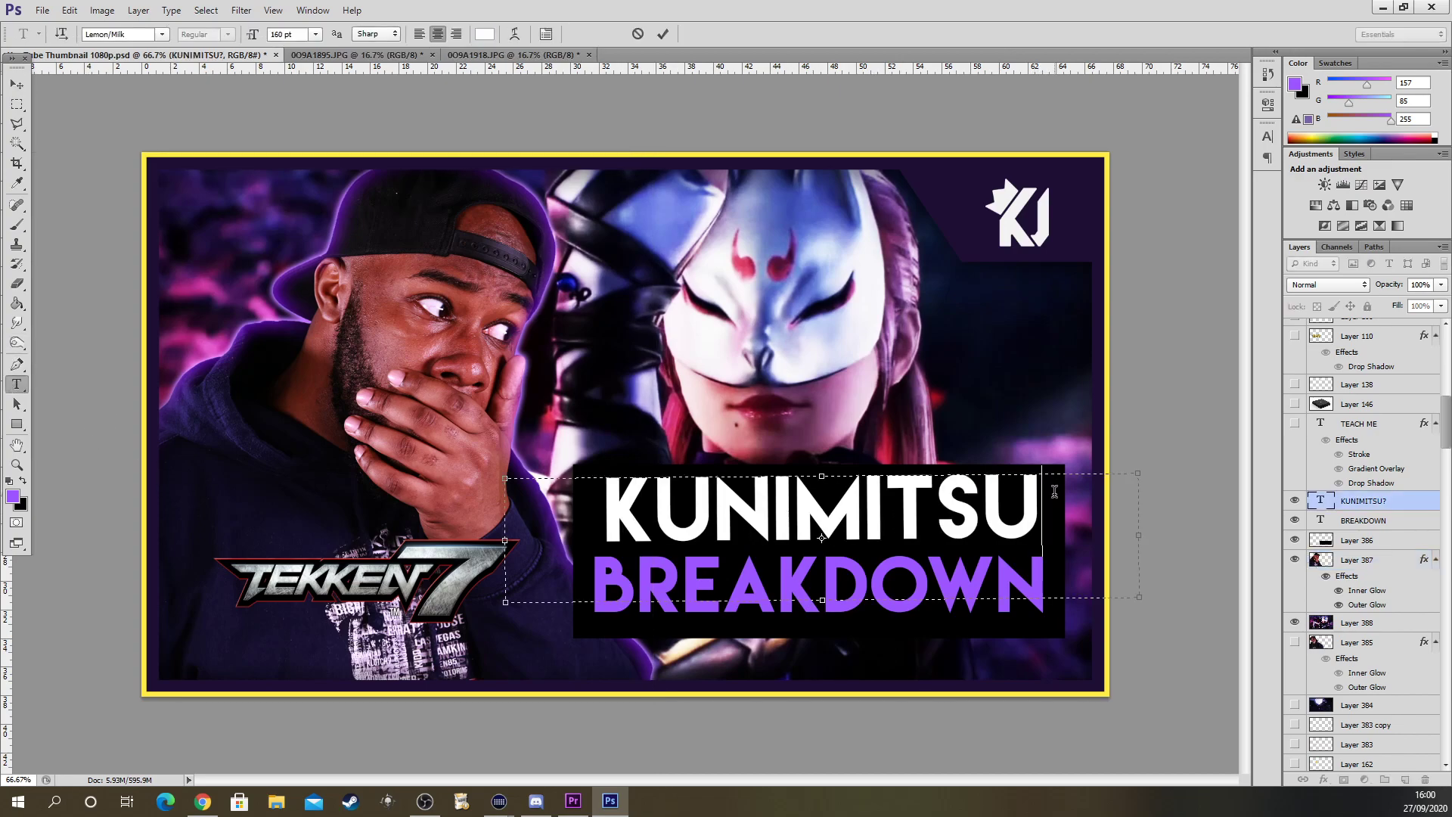
pyautogui.click(18, 87)
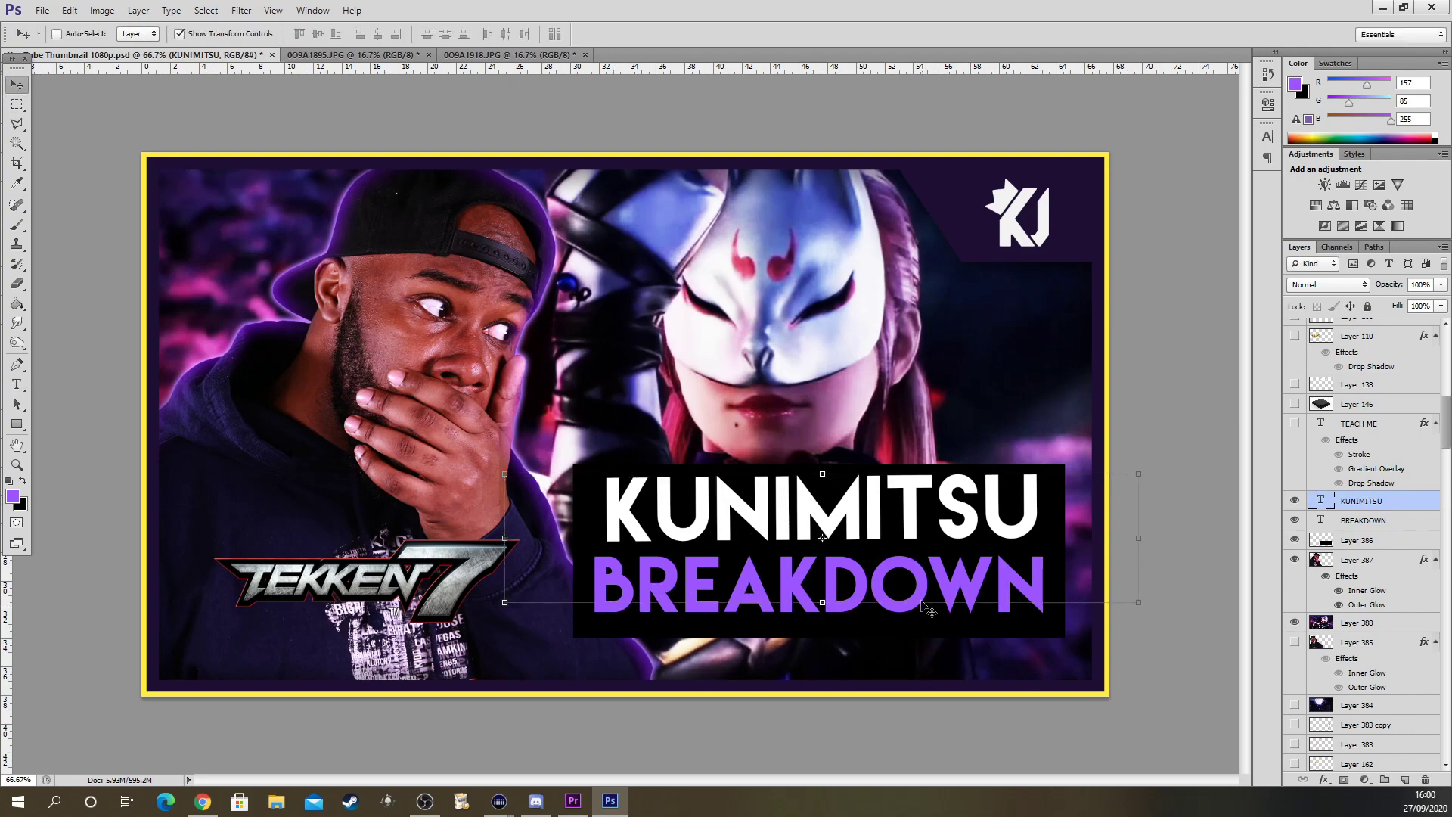
pyautogui.click(1294, 540)
pyautogui.click(1295, 539)
# Paste the copied hammer picture into the thumbnail as a new layer above the KUNIMITSU text
pyautogui.hotkey('alt', 'Tab')
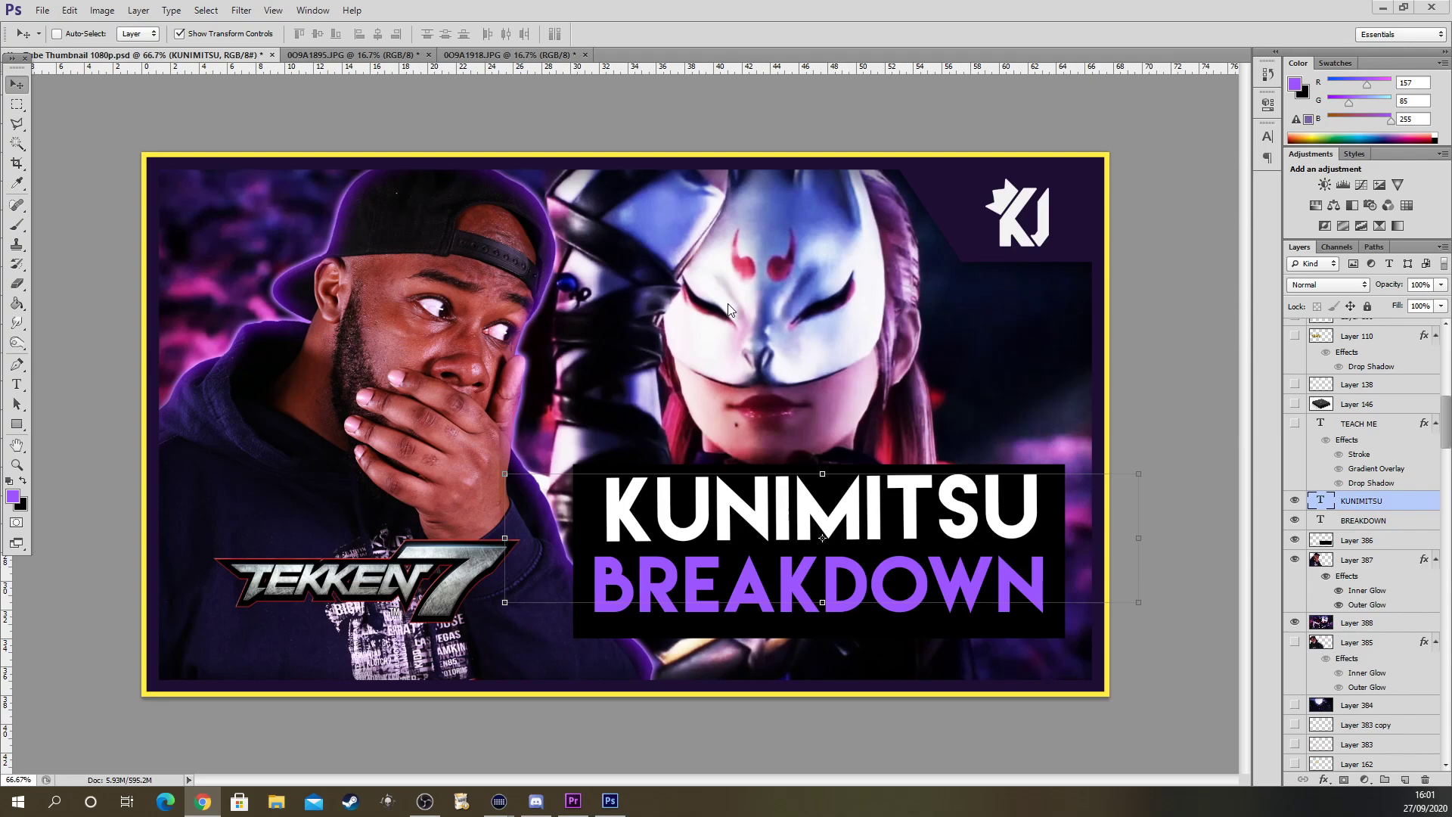
pyautogui.click(69, 10)
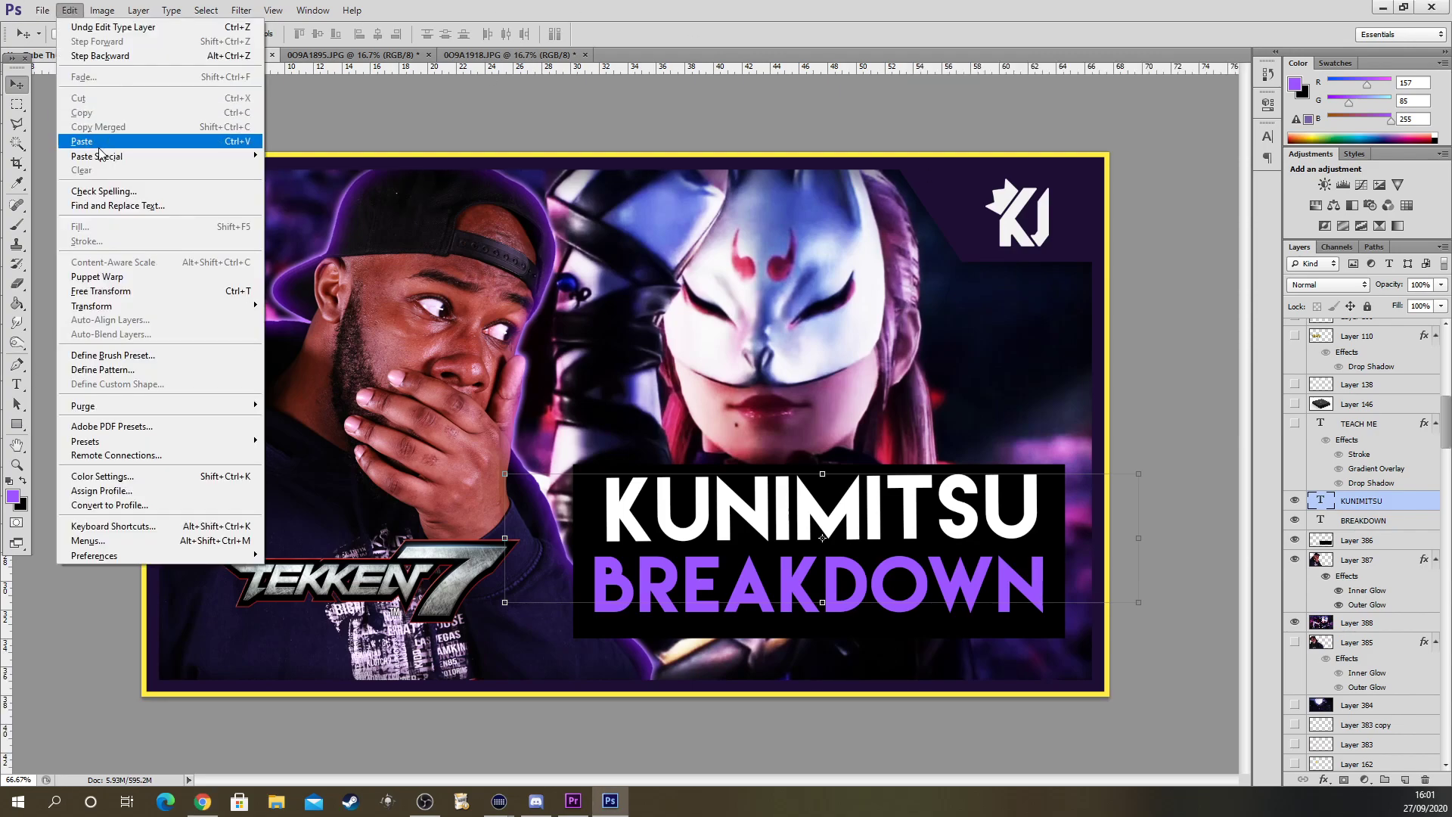
pyautogui.click(82, 141)
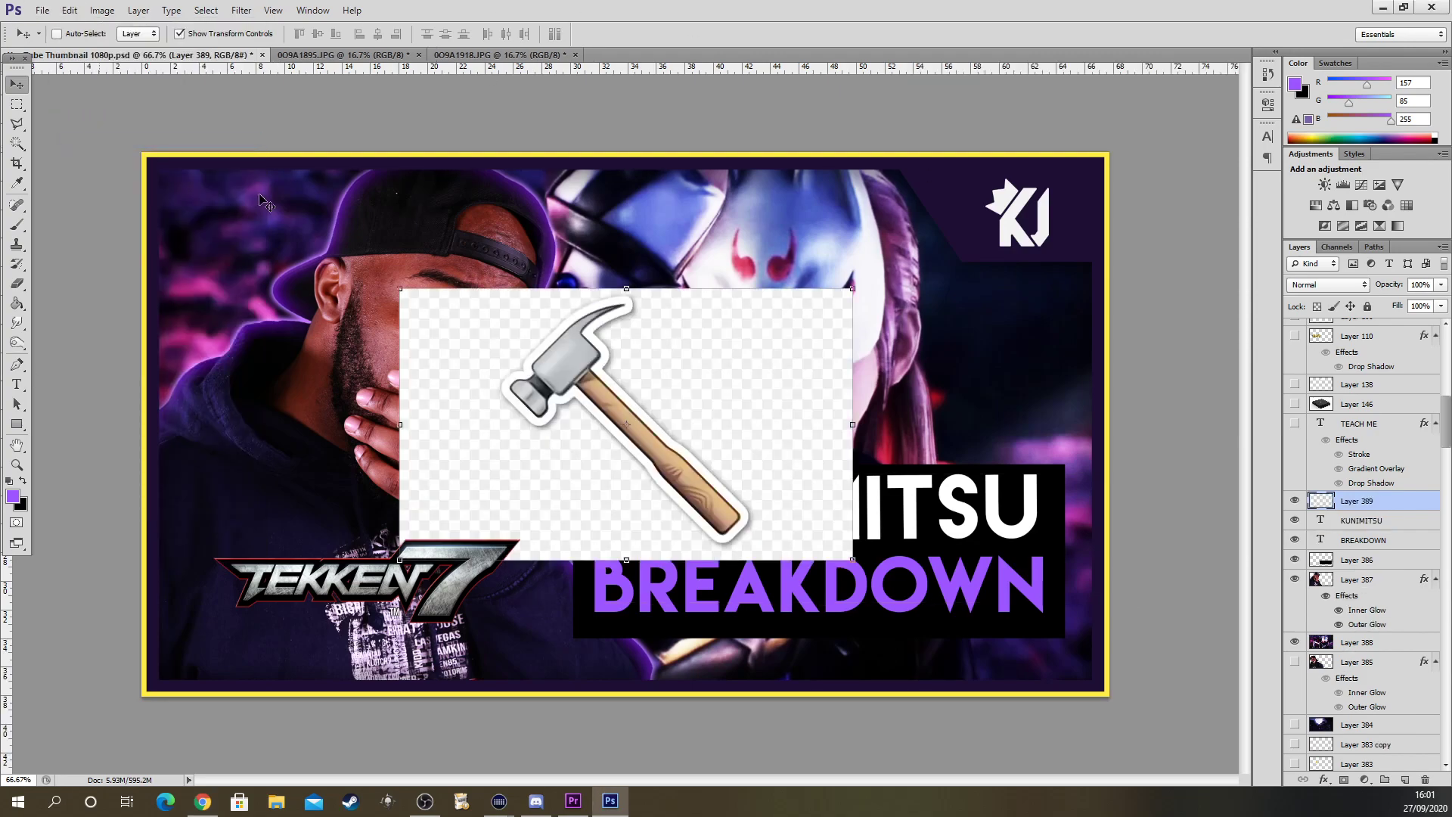
# Select the hammer's checkered background with the Magic Wand, invert the selection and cut the hammer out
pyautogui.click(18, 143)
pyautogui.click(512, 339)
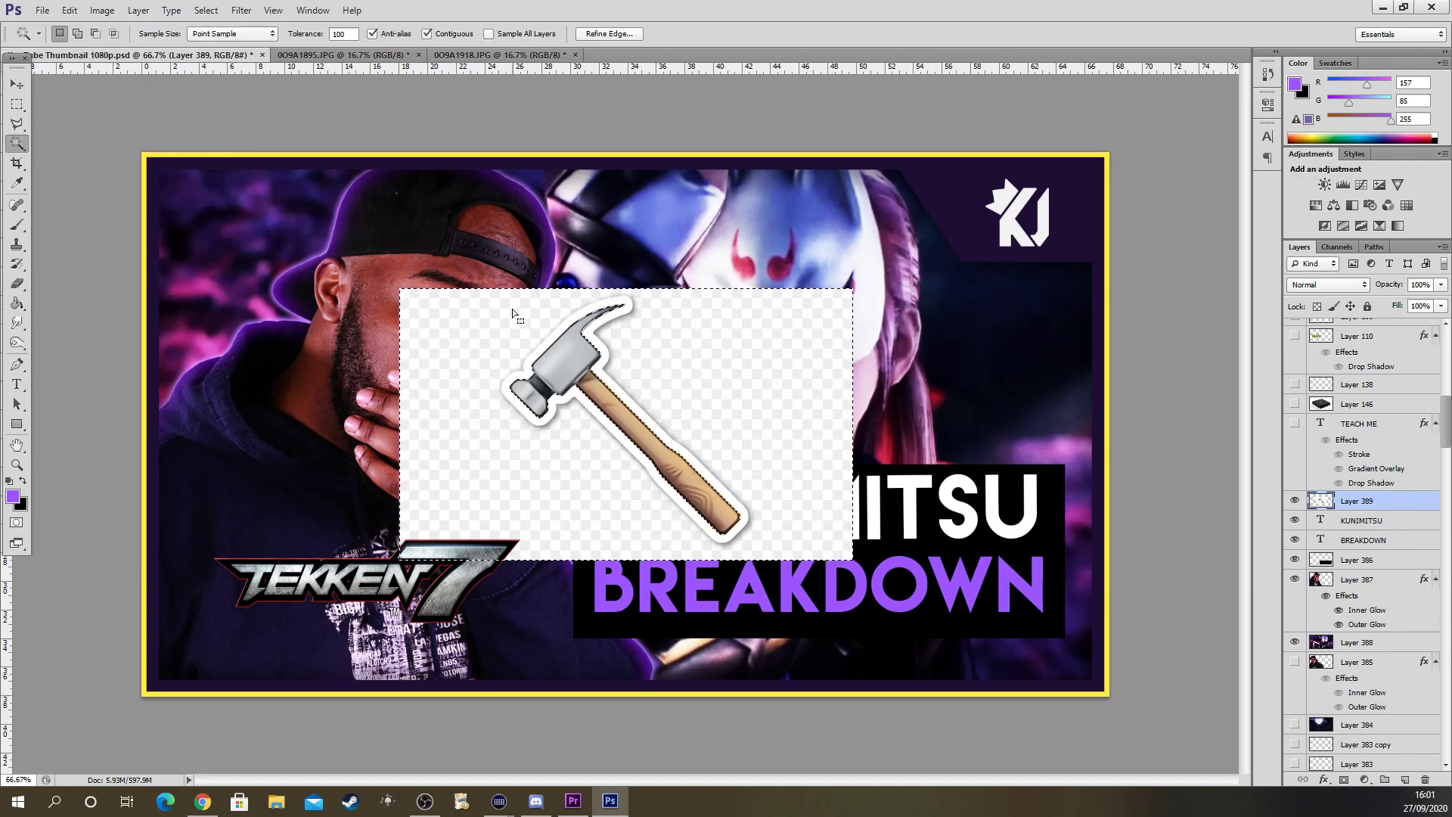
pyautogui.click(170, 10)
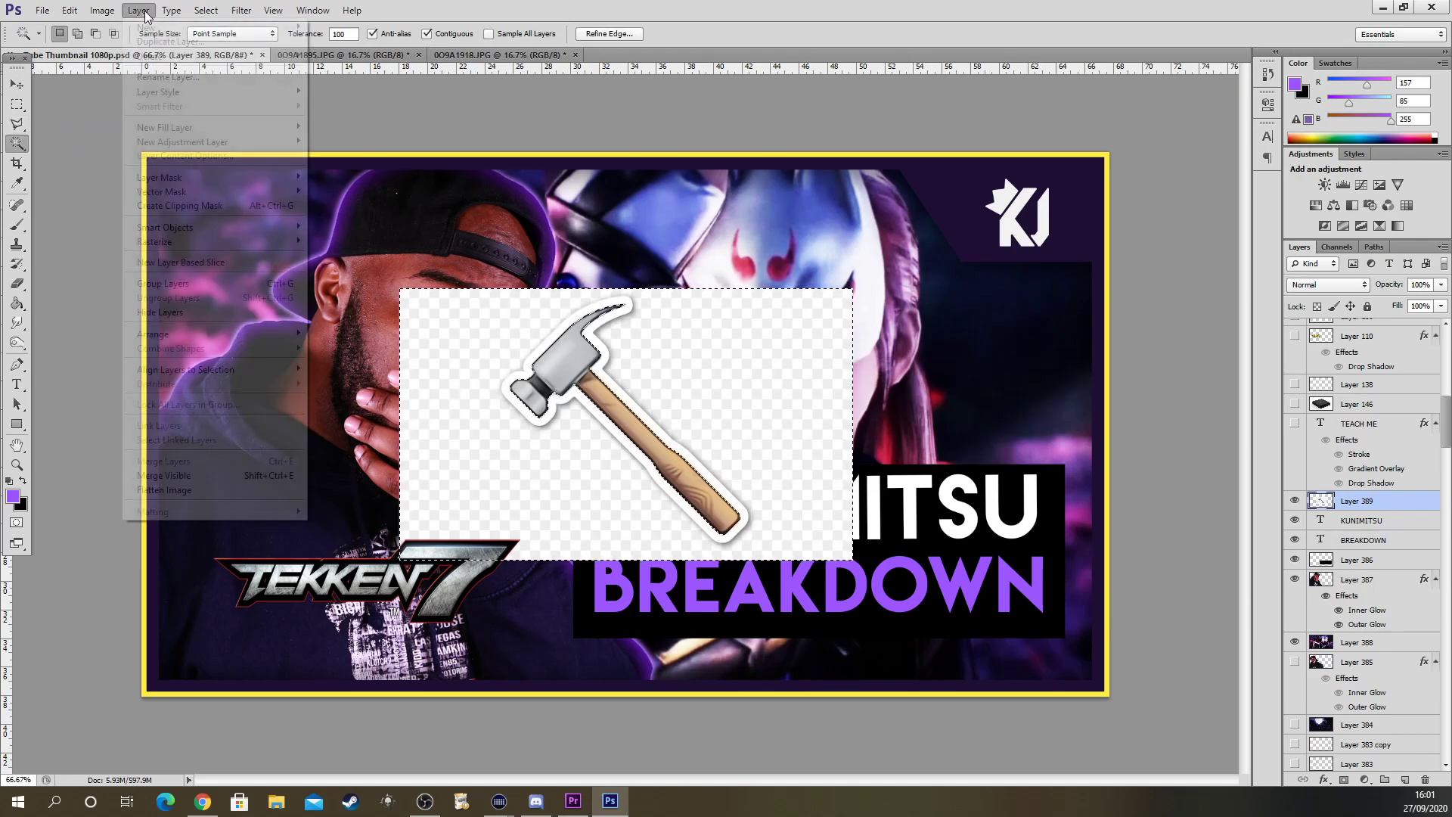
pyautogui.click(219, 71)
pyautogui.click(69, 10)
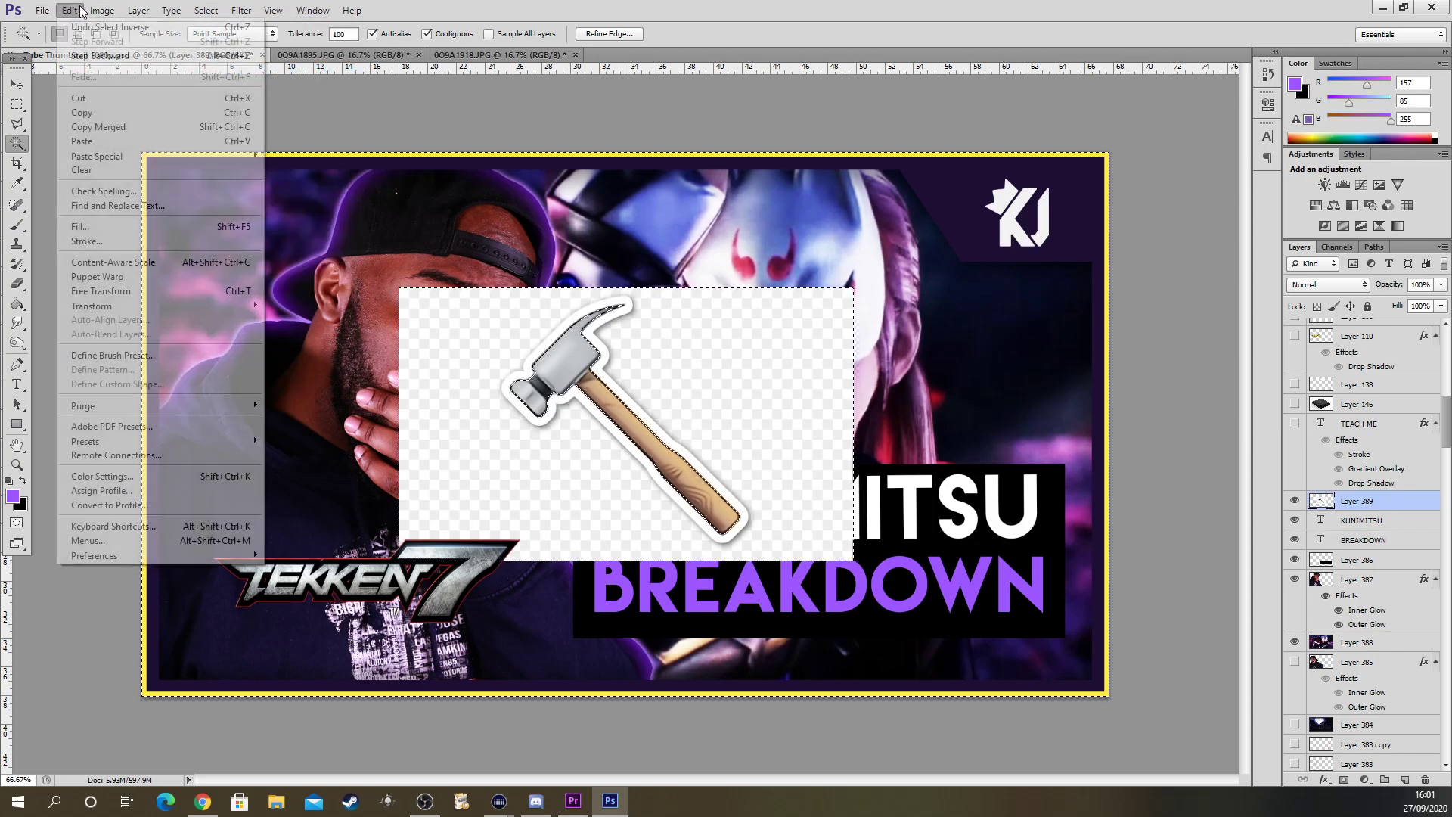
pyautogui.click(105, 100)
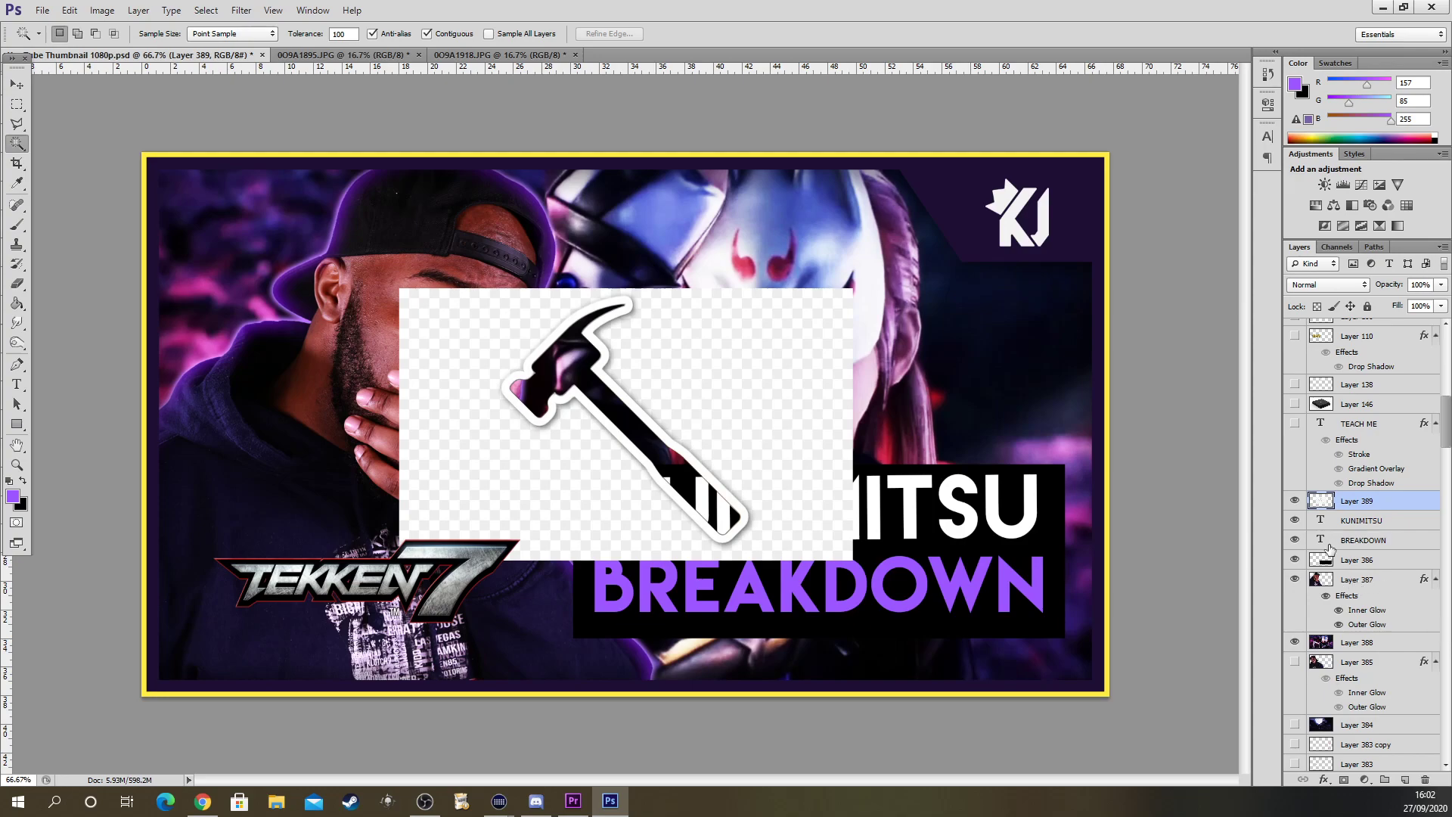
# Delete the leftover background layer and paste the cut-out hammer as its own layer
pyautogui.press('Delete')
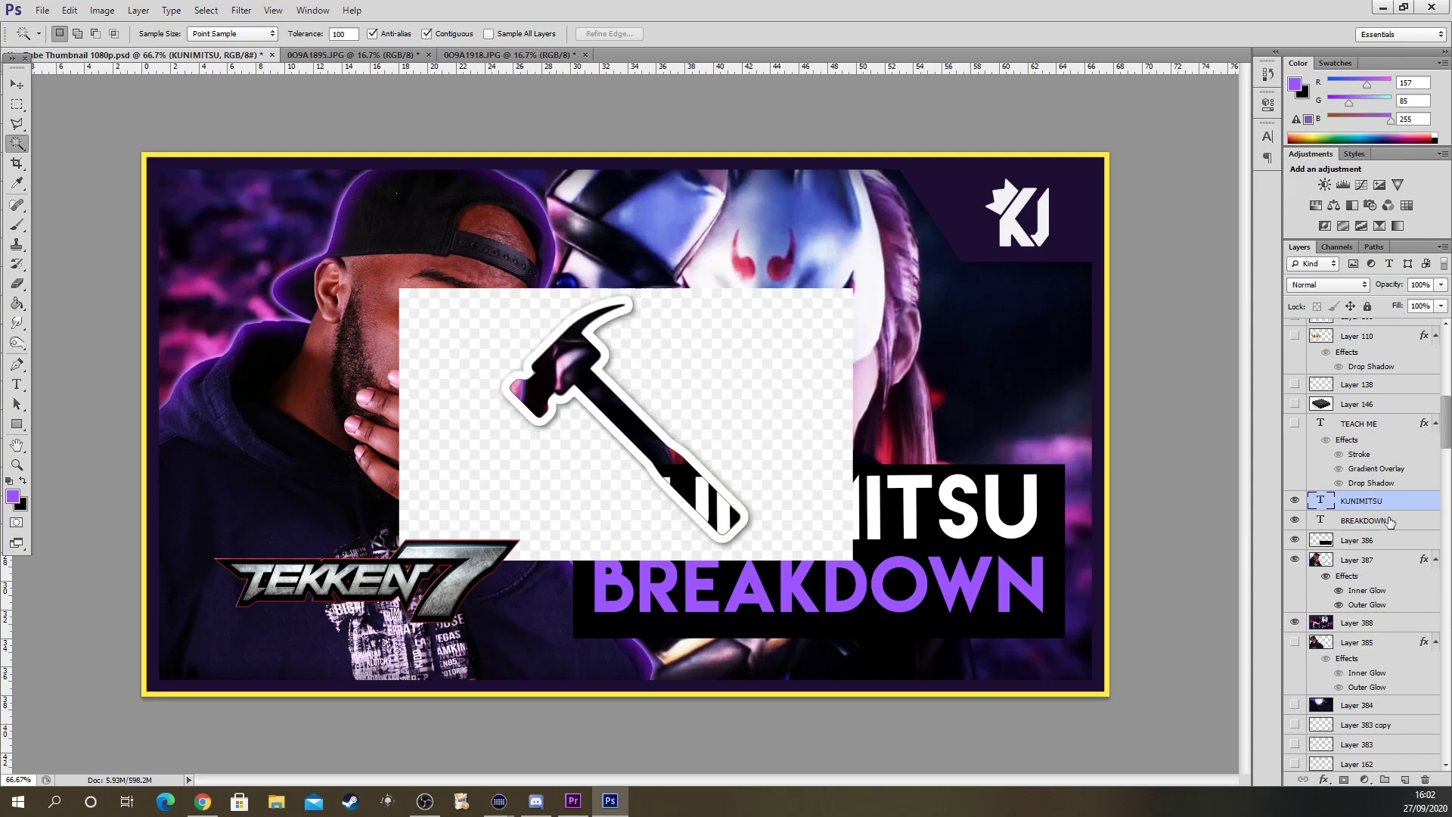
pyautogui.click(69, 10)
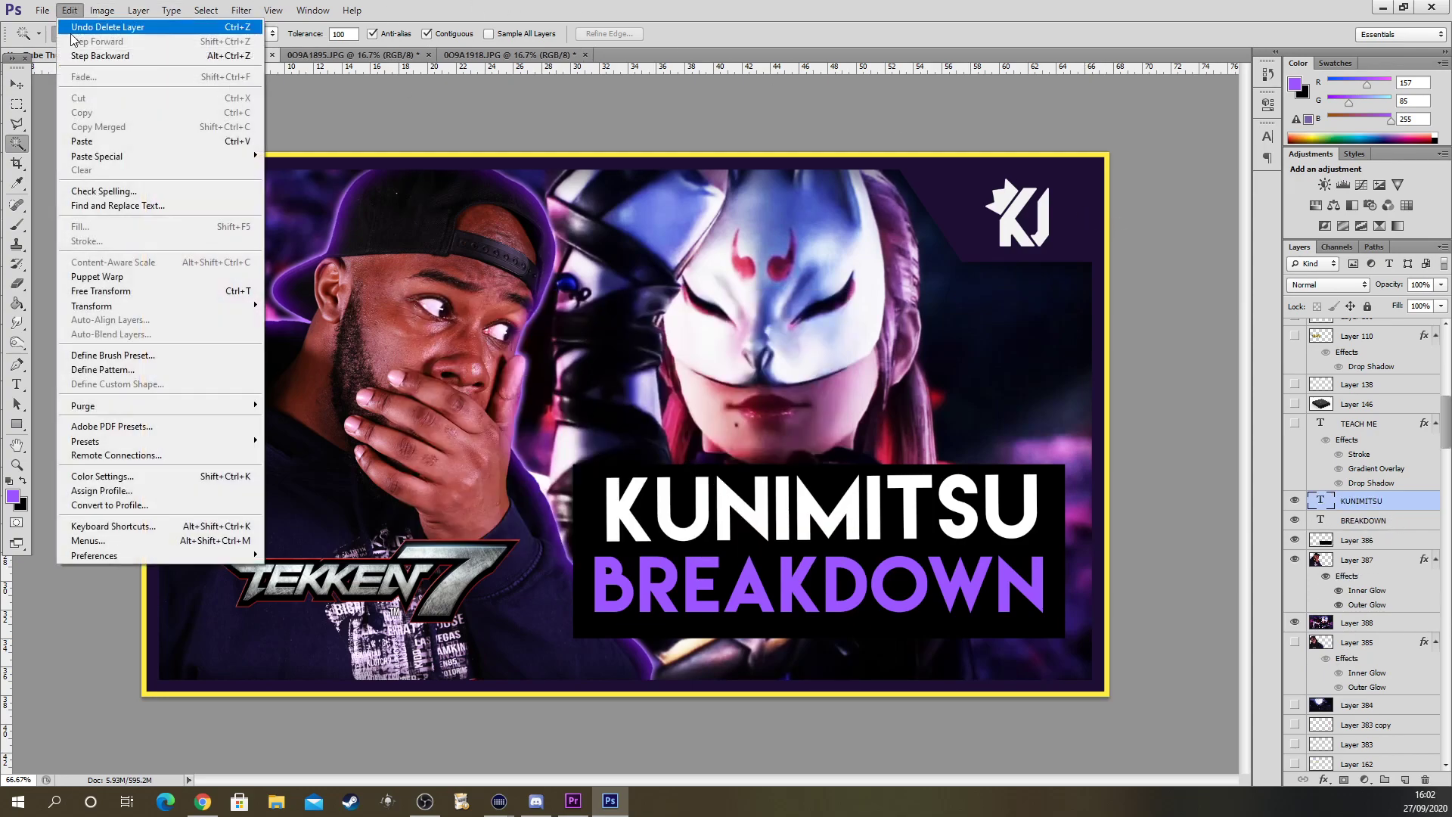
pyautogui.click(106, 141)
# Move the hammer over the upper right corner of the title box and scale it to about 58%
pyautogui.press('v')
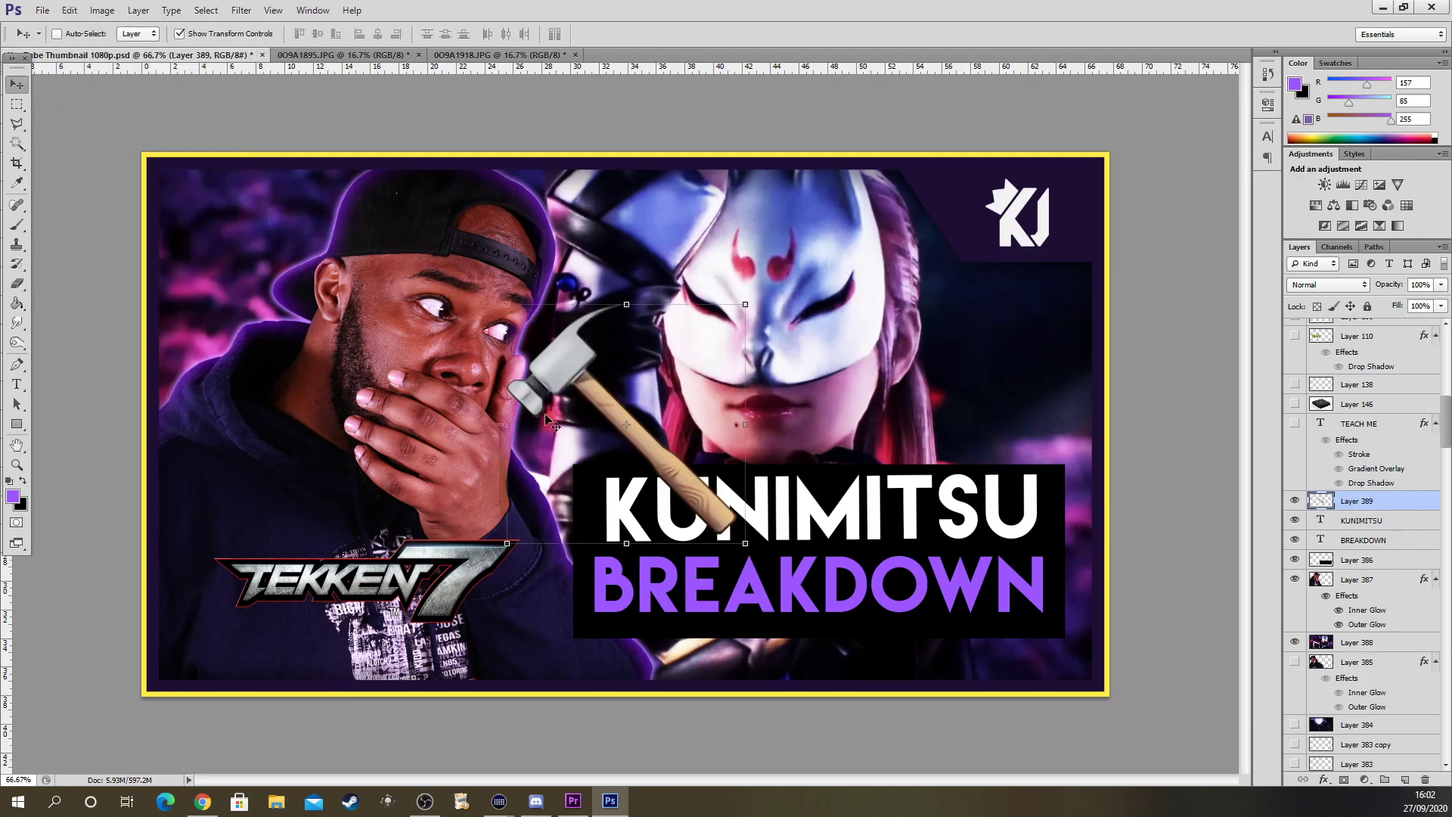
pyautogui.moveTo(599, 420); pyautogui.dragTo(964, 380)
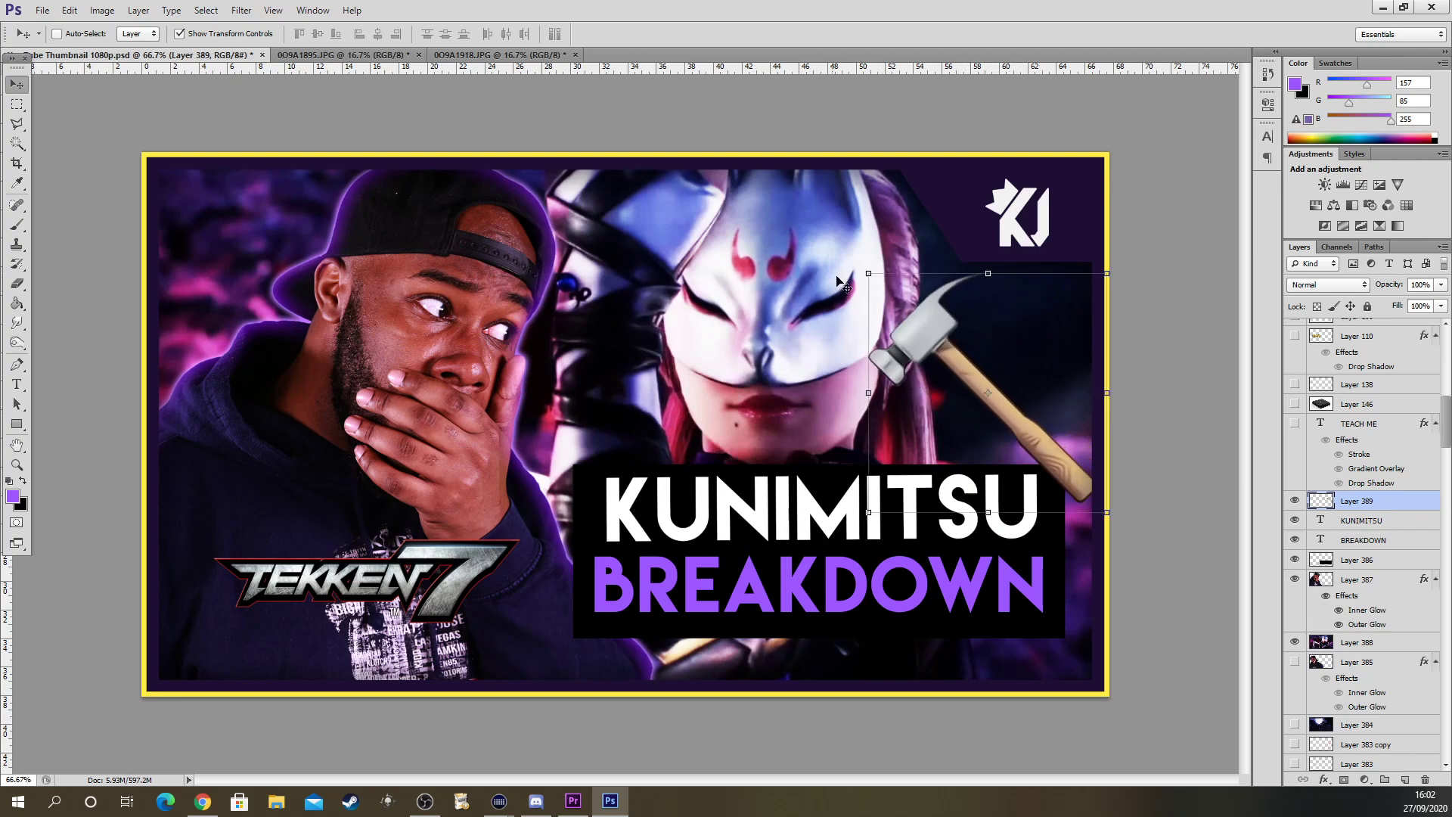
pyautogui.moveTo(868, 273); pyautogui.dragTo(979, 413)
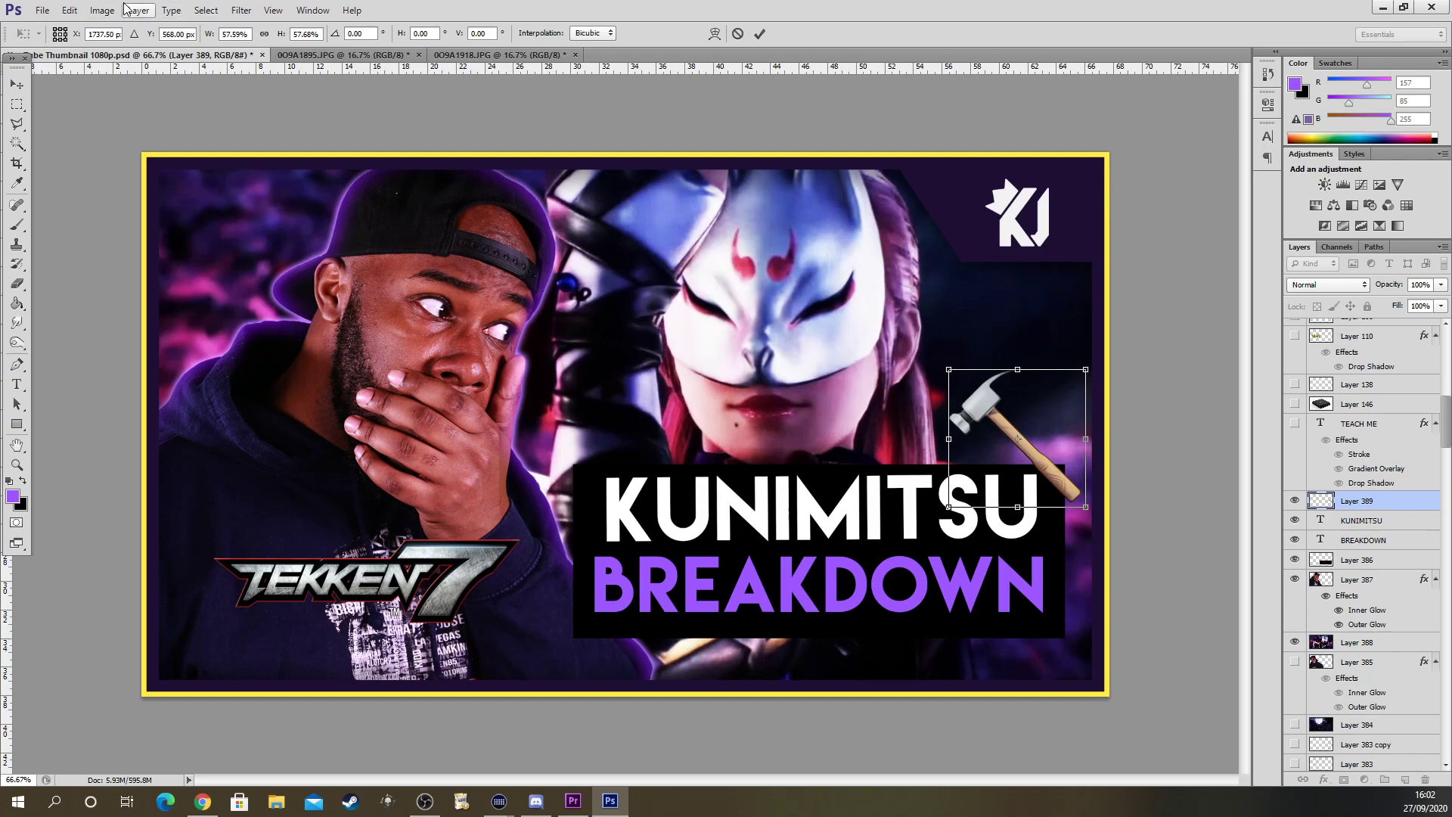
pyautogui.click(102, 9)
pyautogui.click(17, 84)
pyautogui.press('Return')
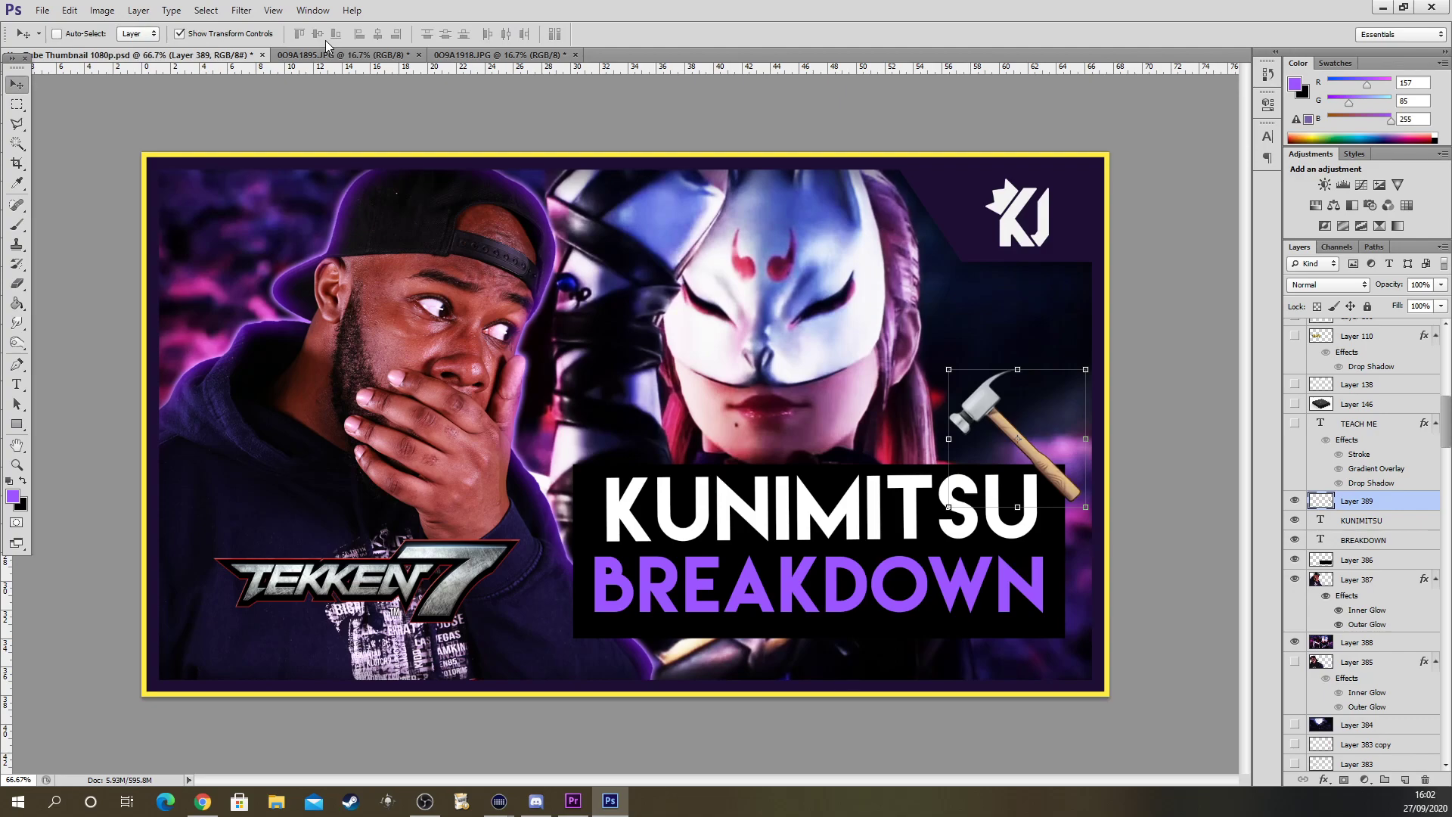